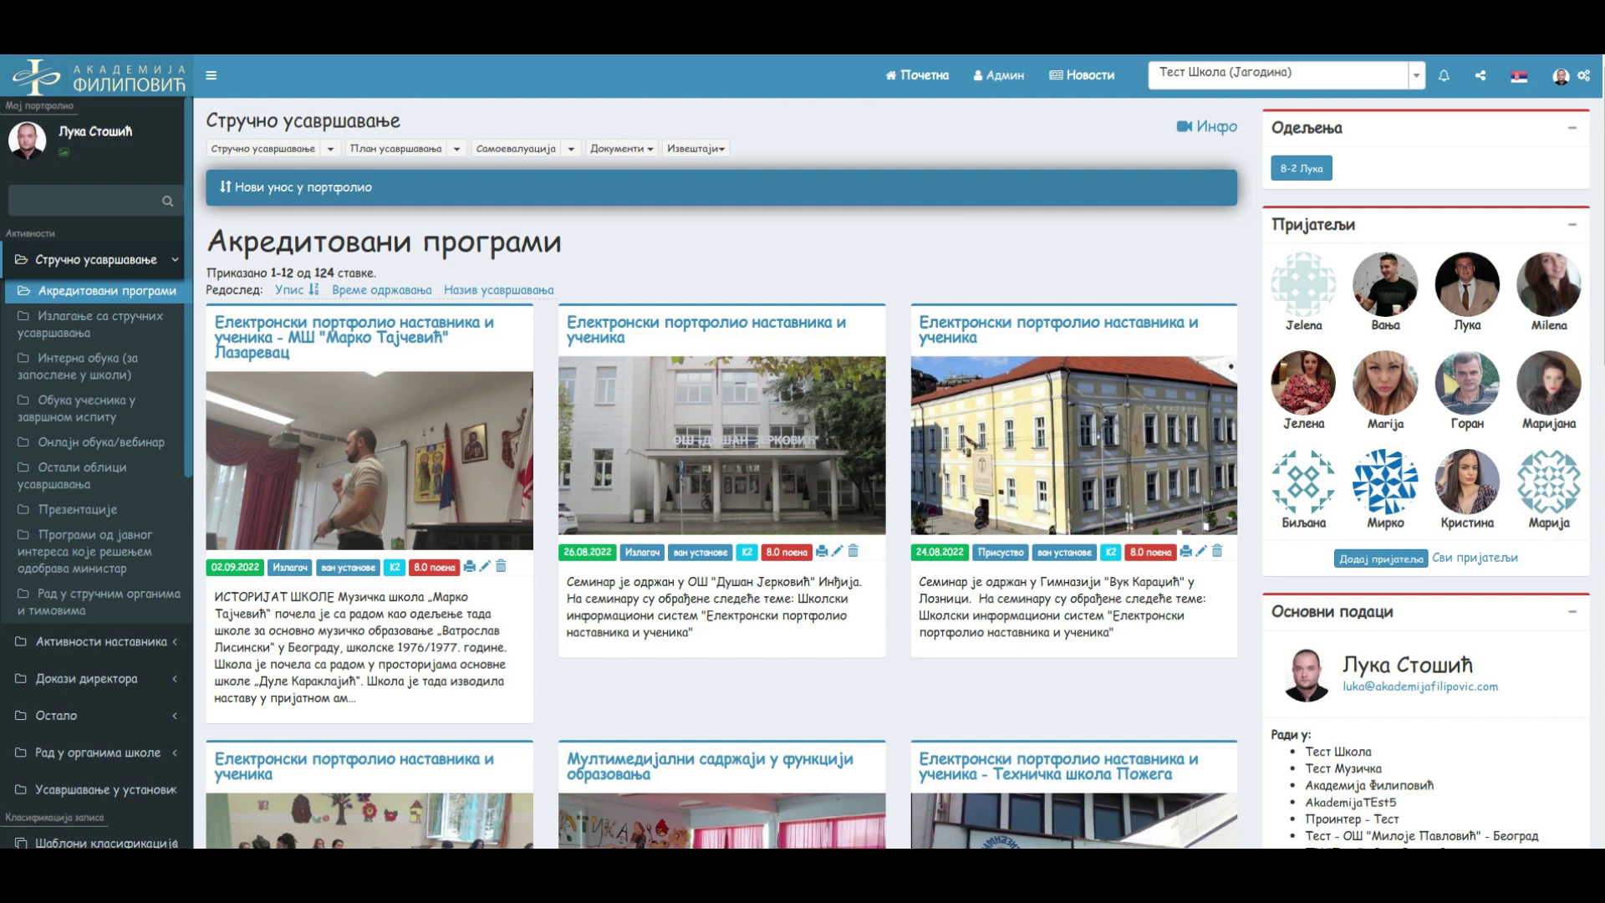
Open the Портфолио module from the home page, view the available job codes for Тест Школа, and dismiss the dialog without saving
{"action": "left_click", "coordinate": [917, 75]}
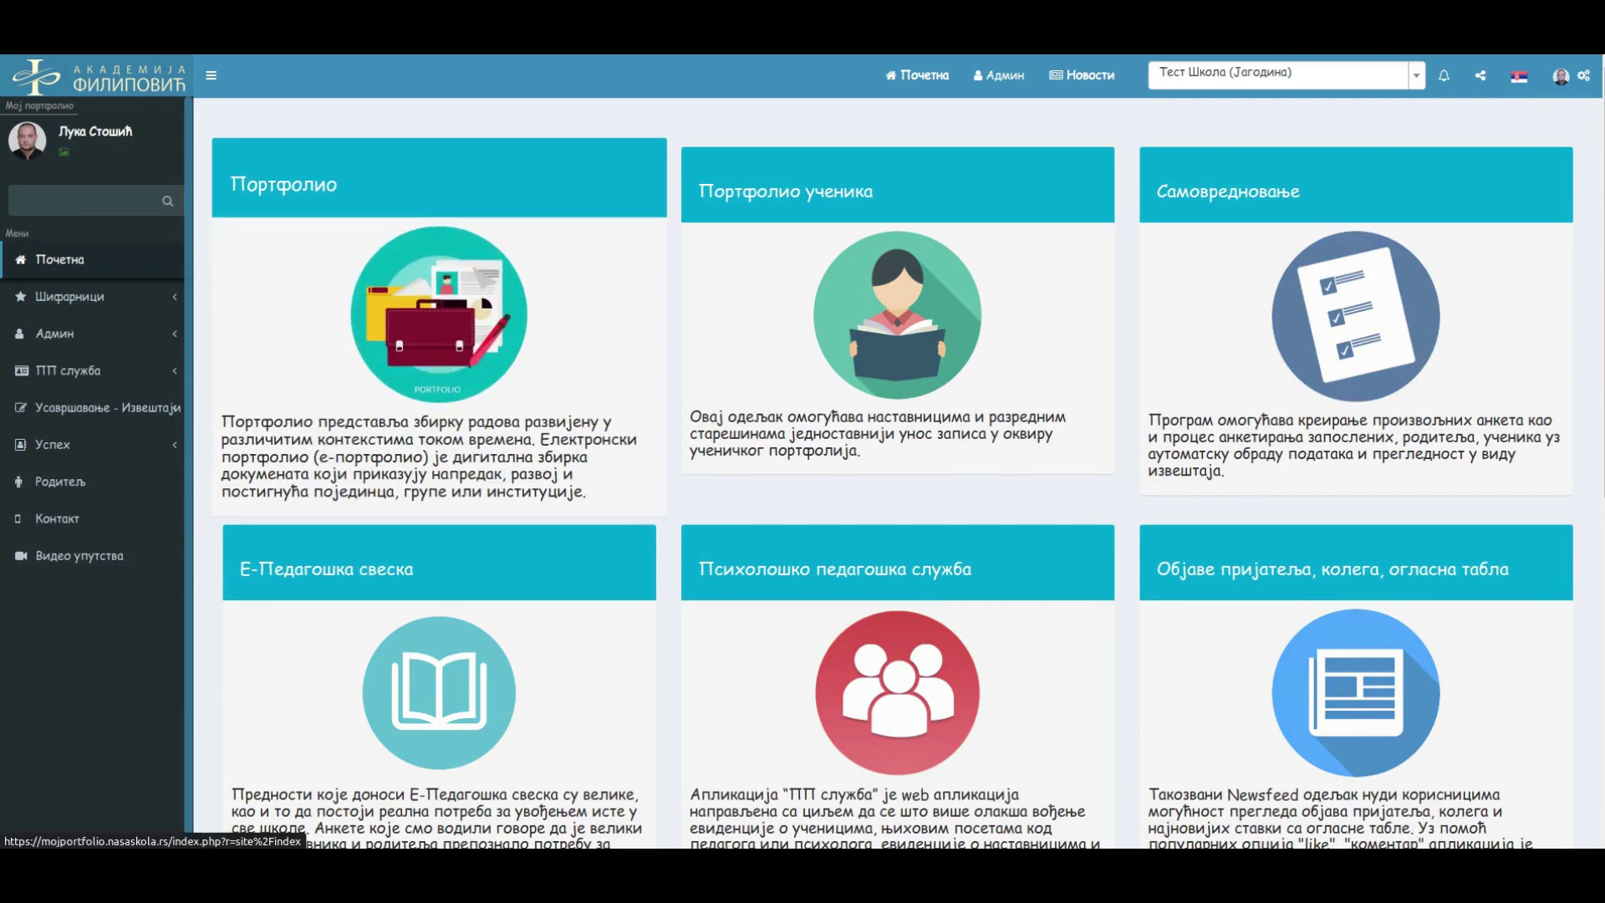
{"action": "left_click", "coordinate": [439, 314]}
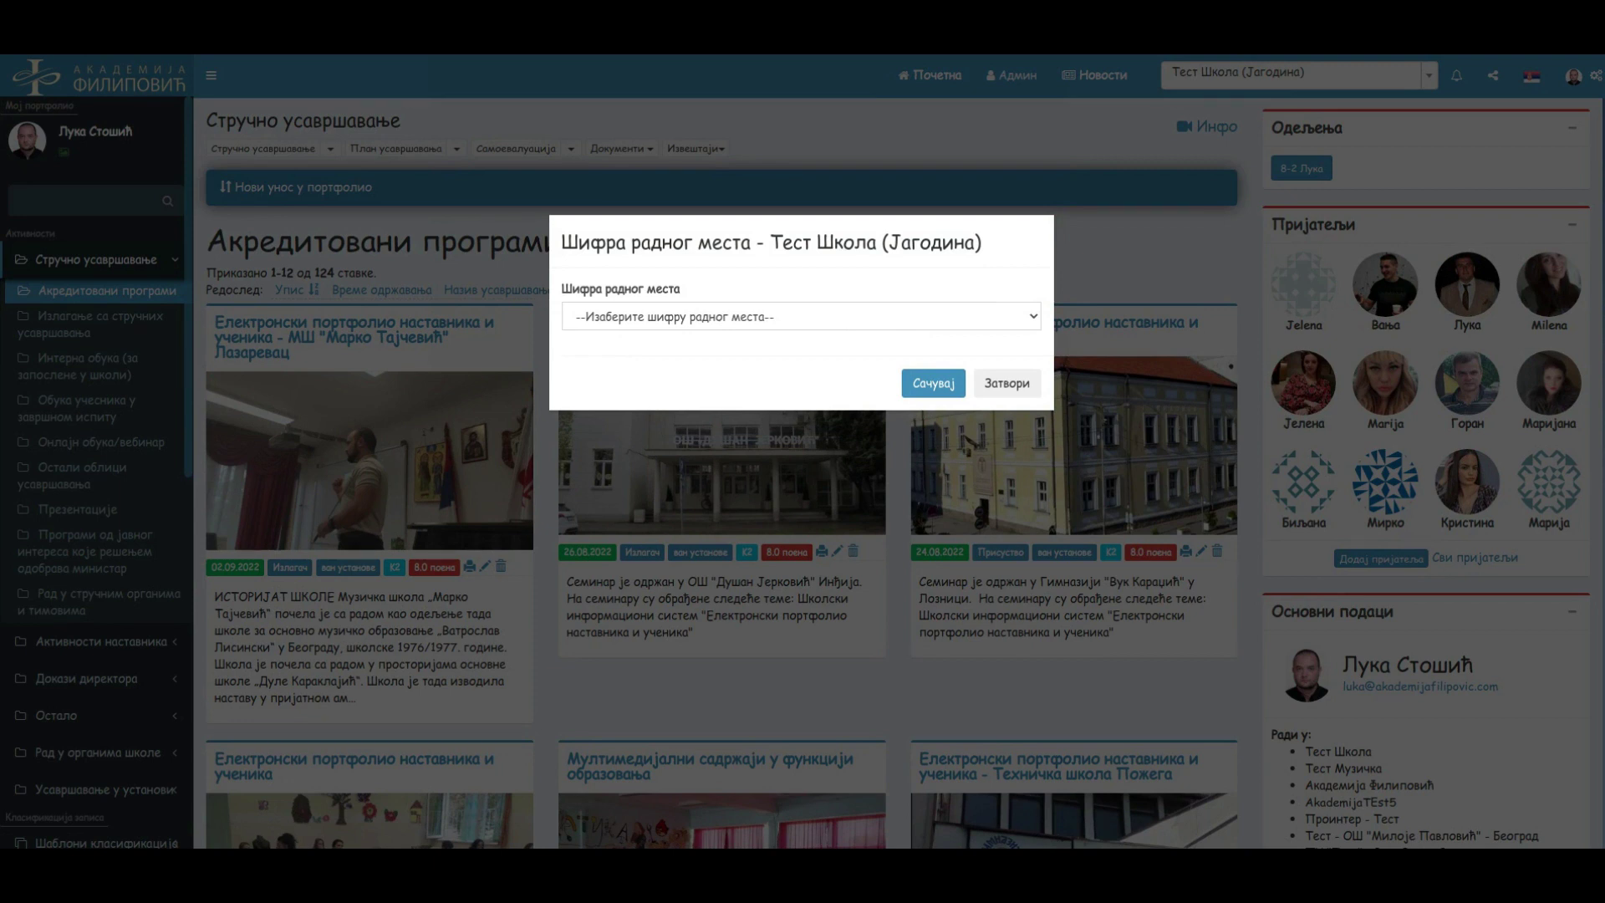
{"action": "left_click", "coordinate": [801, 316]}
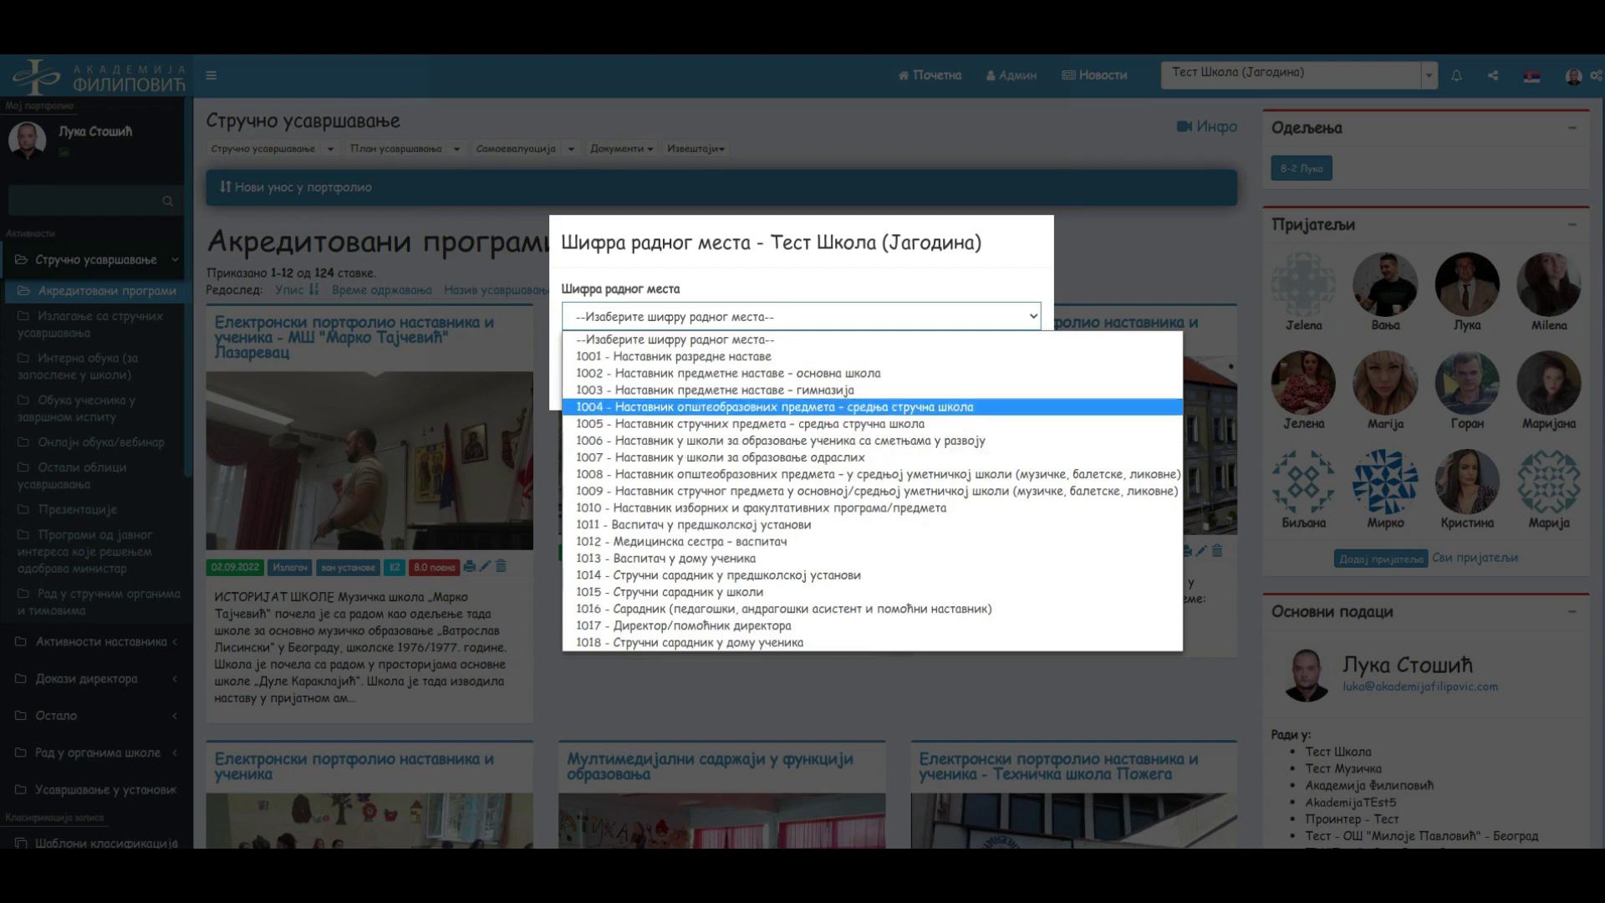
{"action": "left_click", "coordinate": [801, 336]}
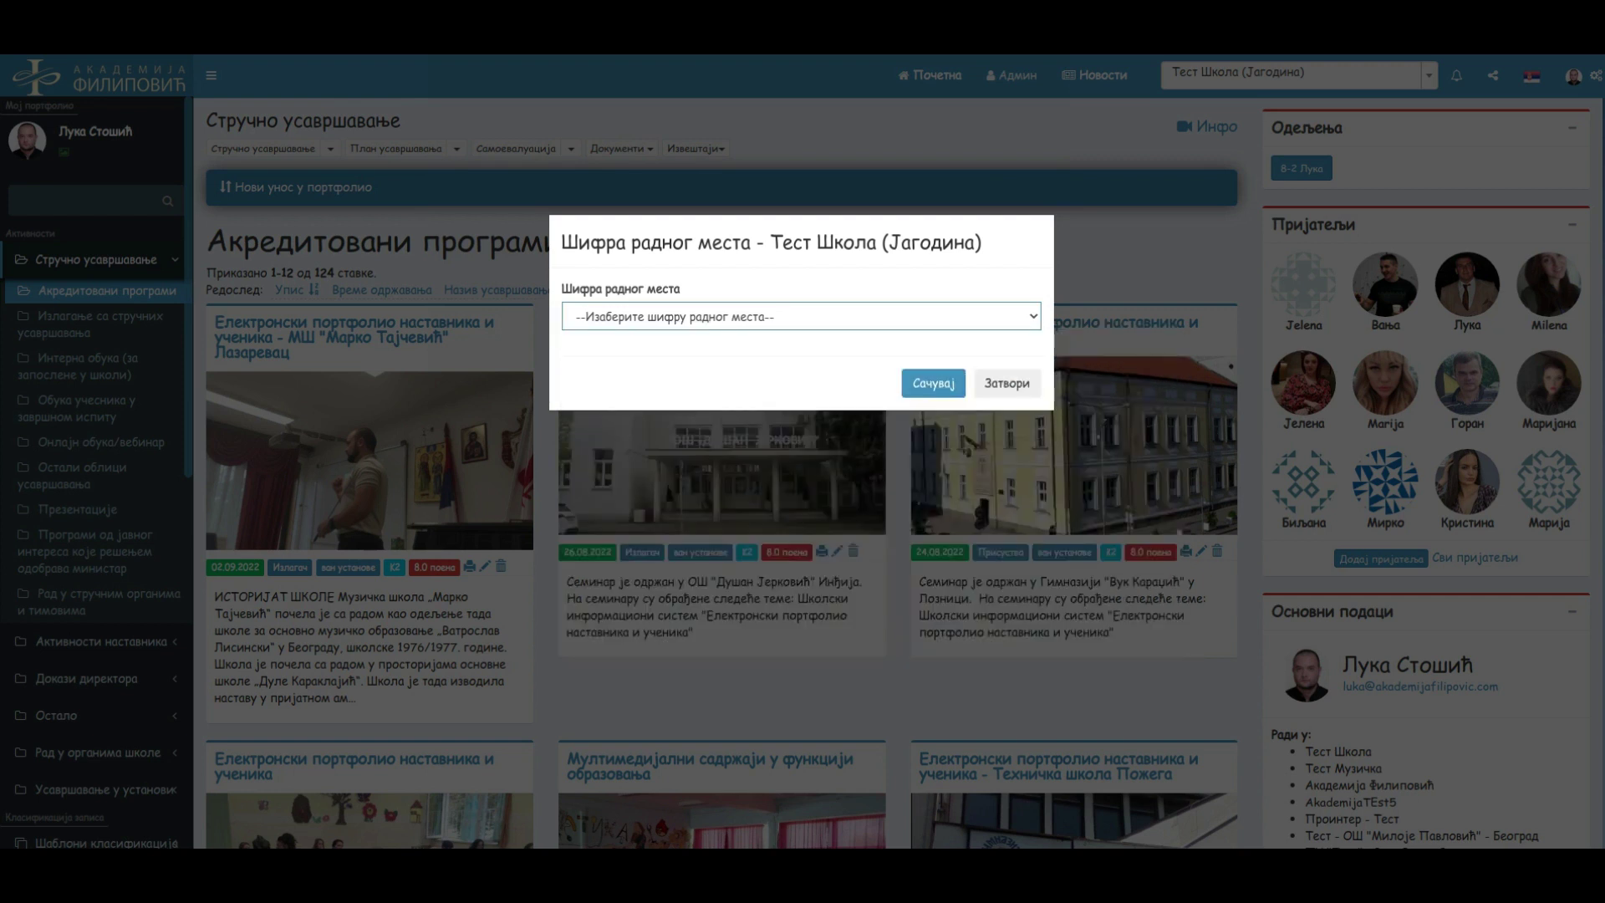
{"action": "left_click", "coordinate": [1007, 384]}
Open the account's basic data and inspect the job code options in the AkademijaTEst5 institution section
{"action": "left_click", "coordinate": [1572, 76]}
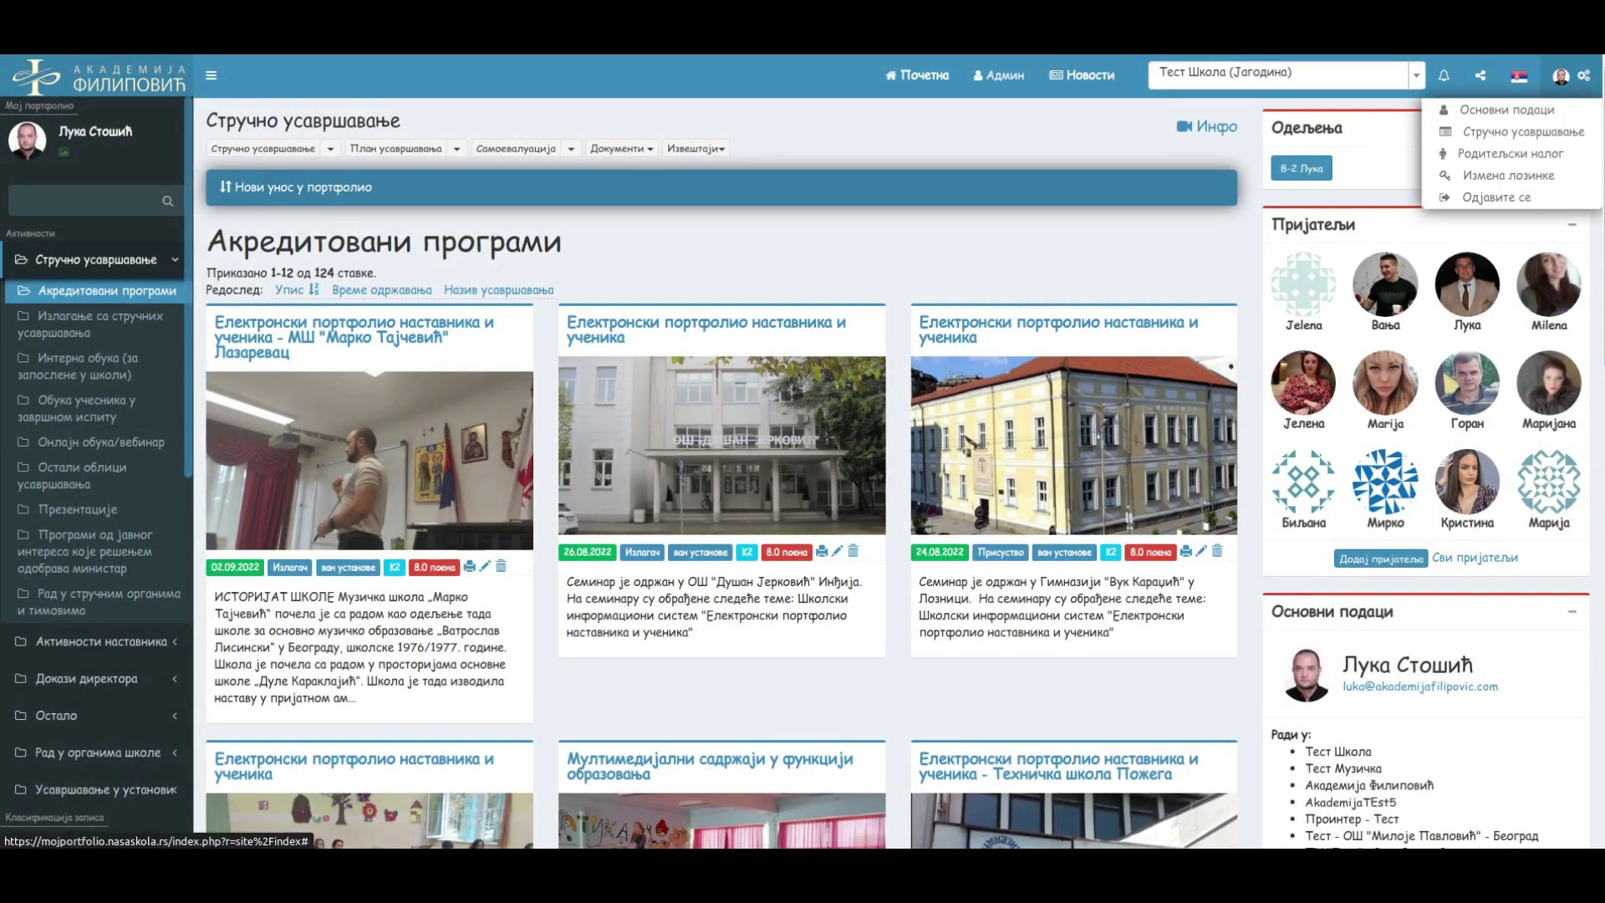
{"action": "left_click", "coordinate": [1507, 109]}
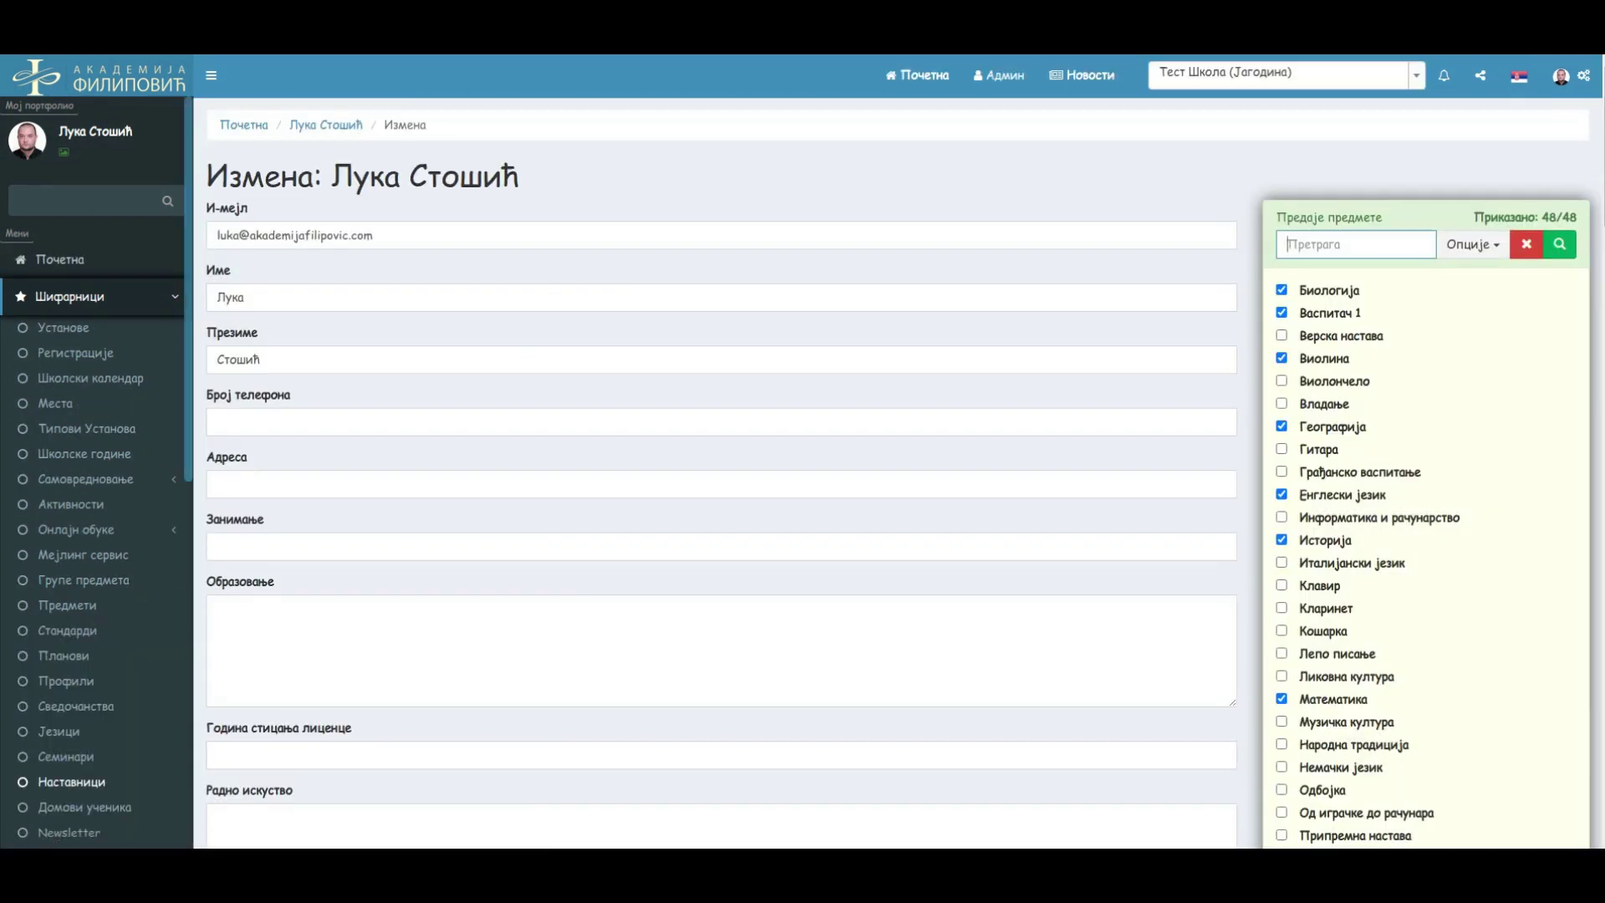
{"action": "scroll", "coordinate": [846, 473], "scroll_direction": "down", "scroll_amount": 15}
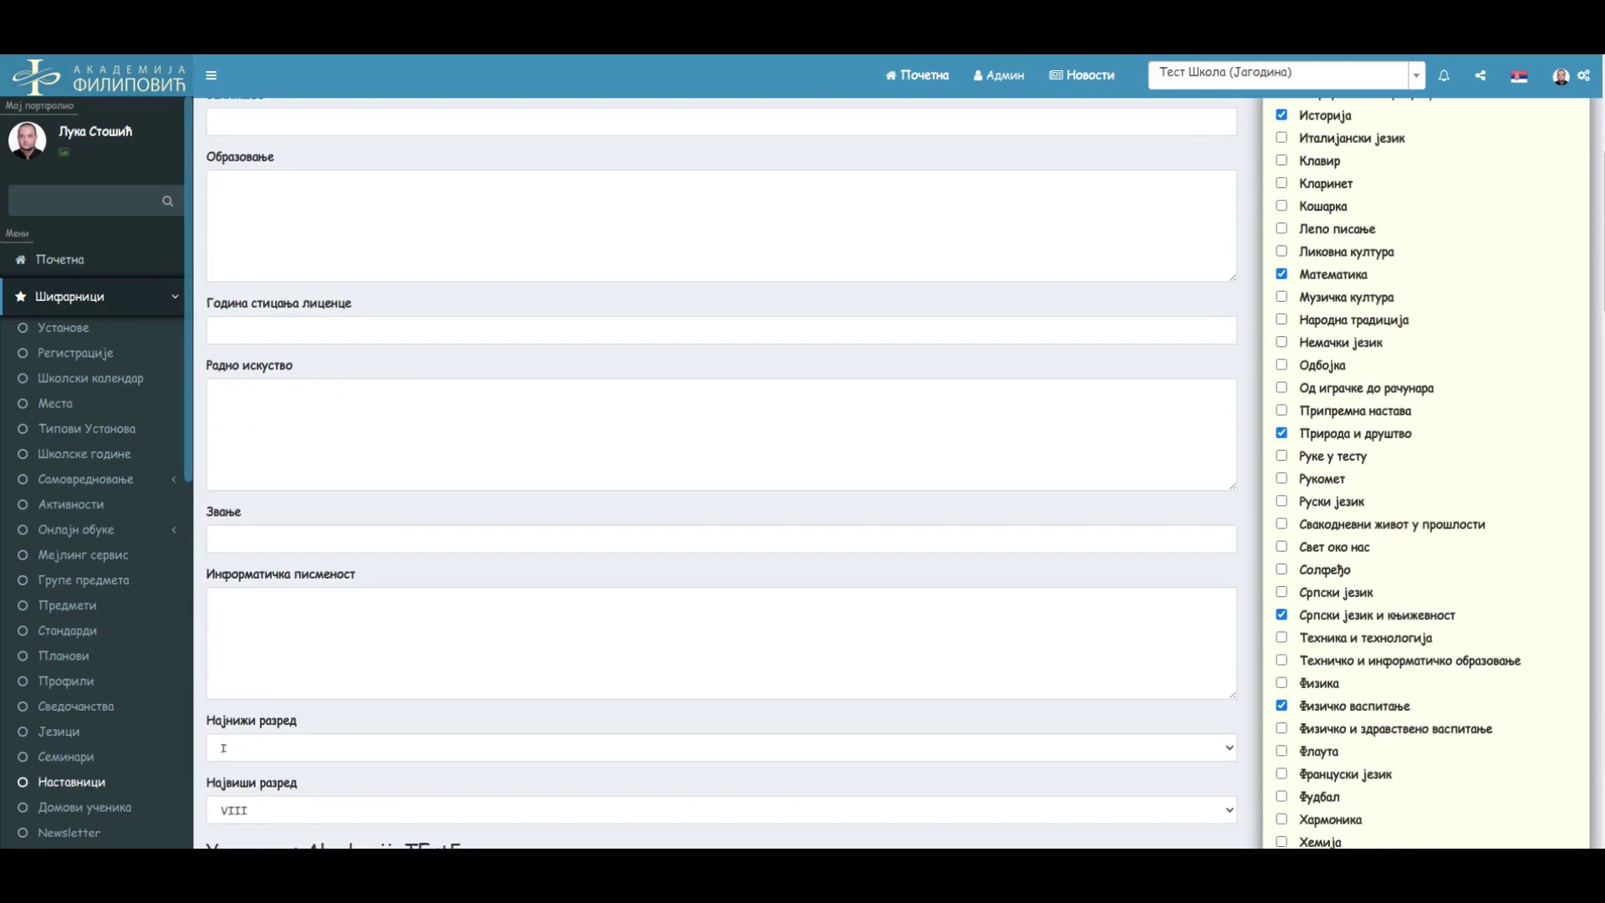
{"action": "scroll", "coordinate": [846, 473], "scroll_direction": "down", "scroll_amount": 1}
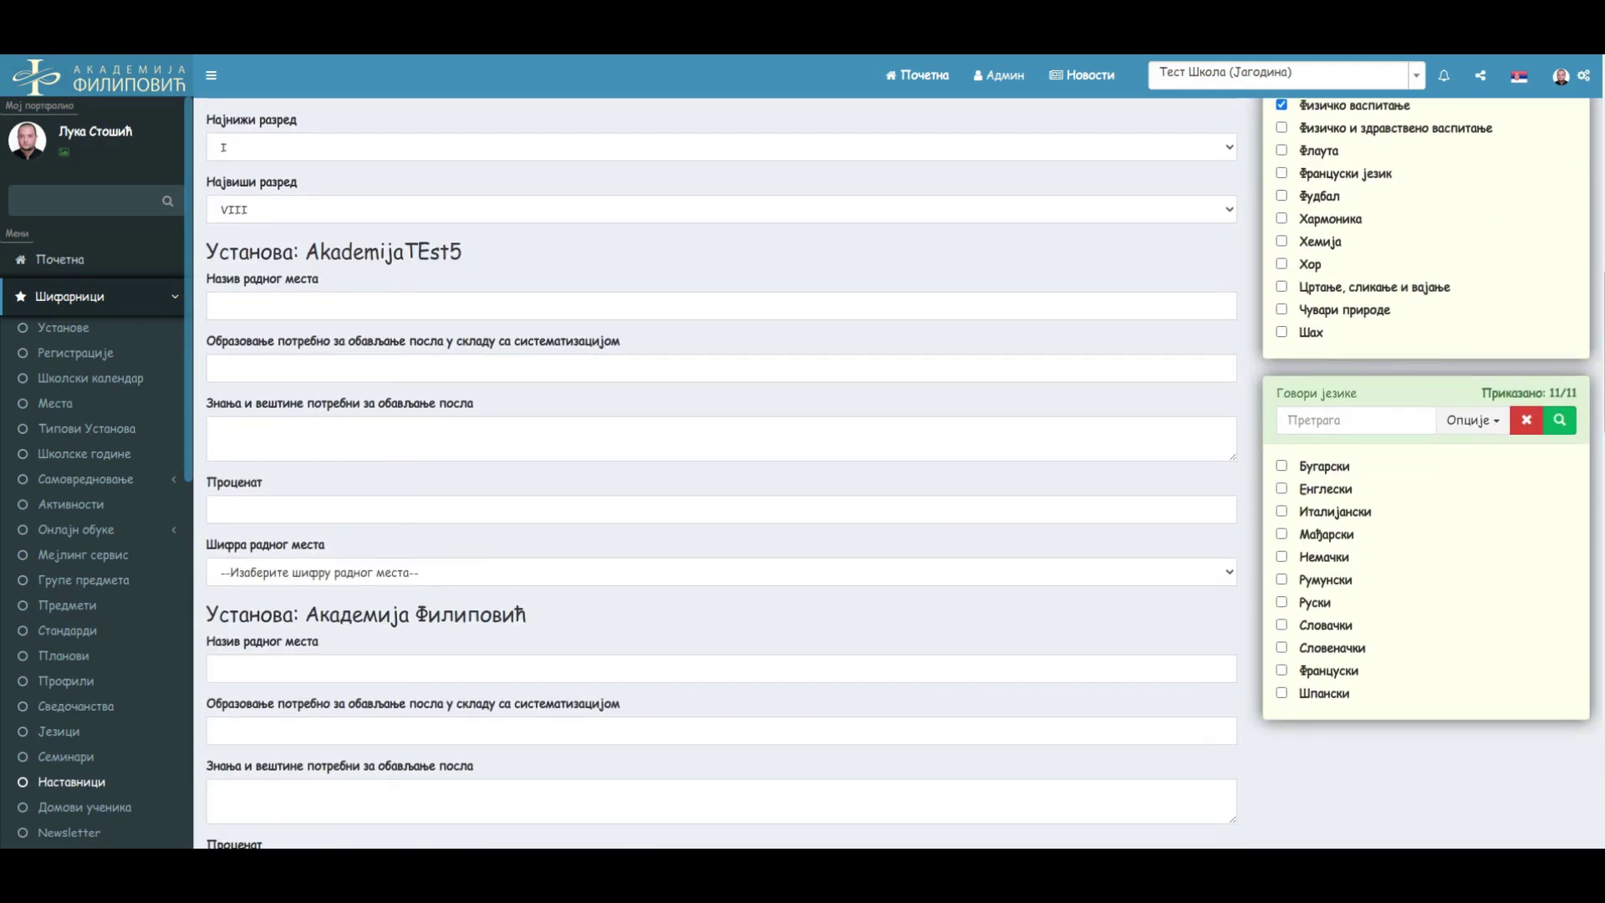
{"action": "left_click_drag", "start_coordinate": [464, 252], "coordinate": [205, 252]}
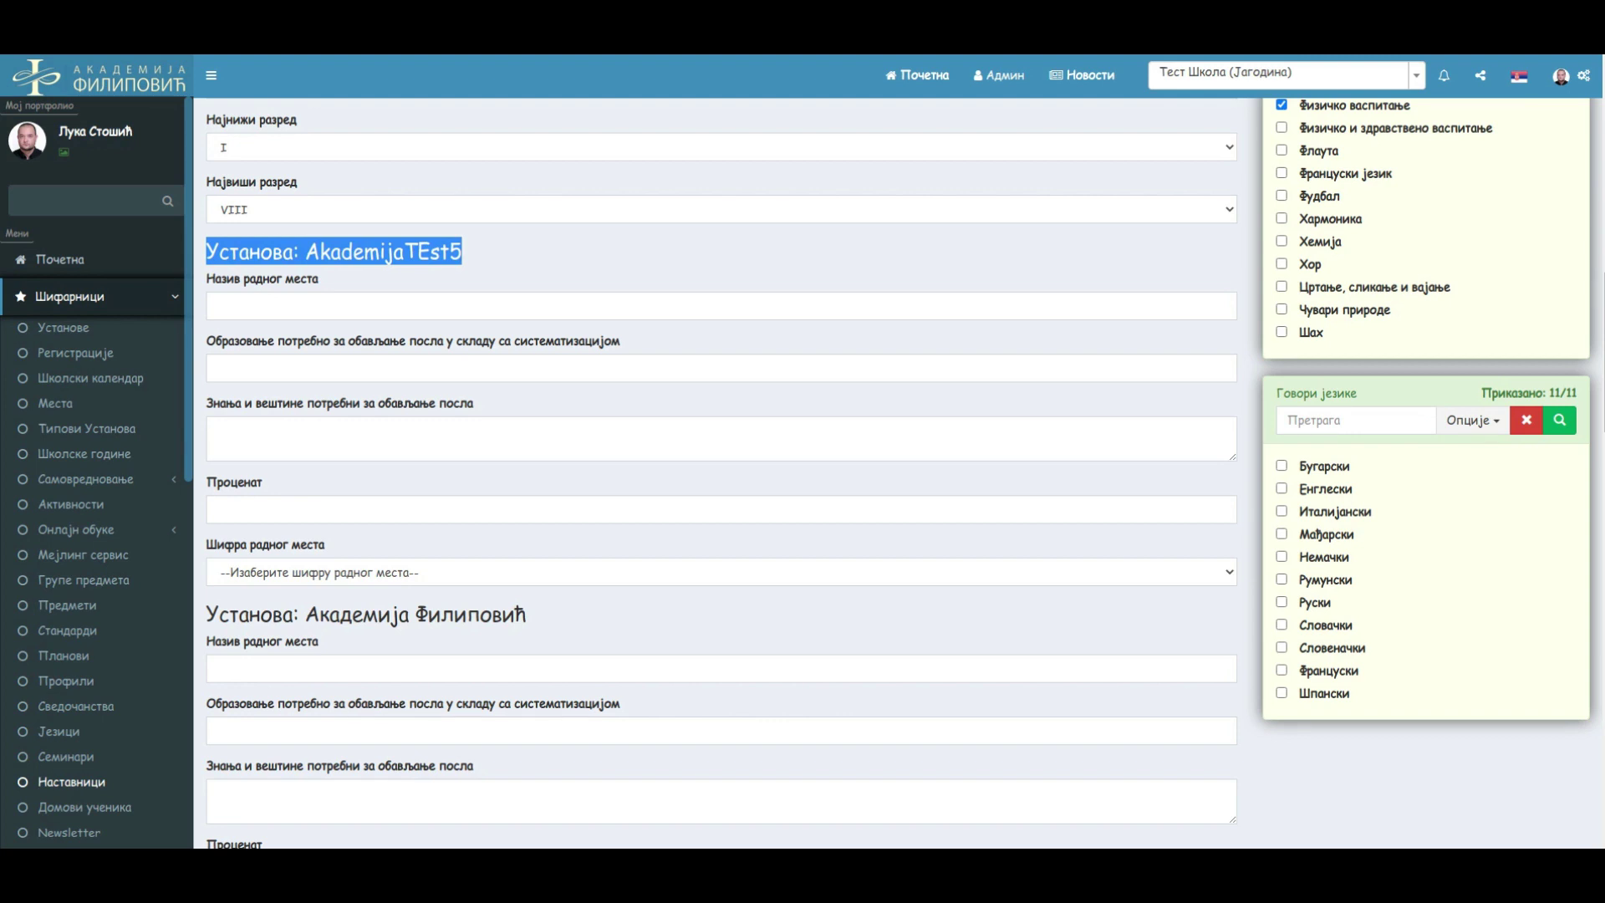
{"action": "left_click", "coordinate": [721, 573]}
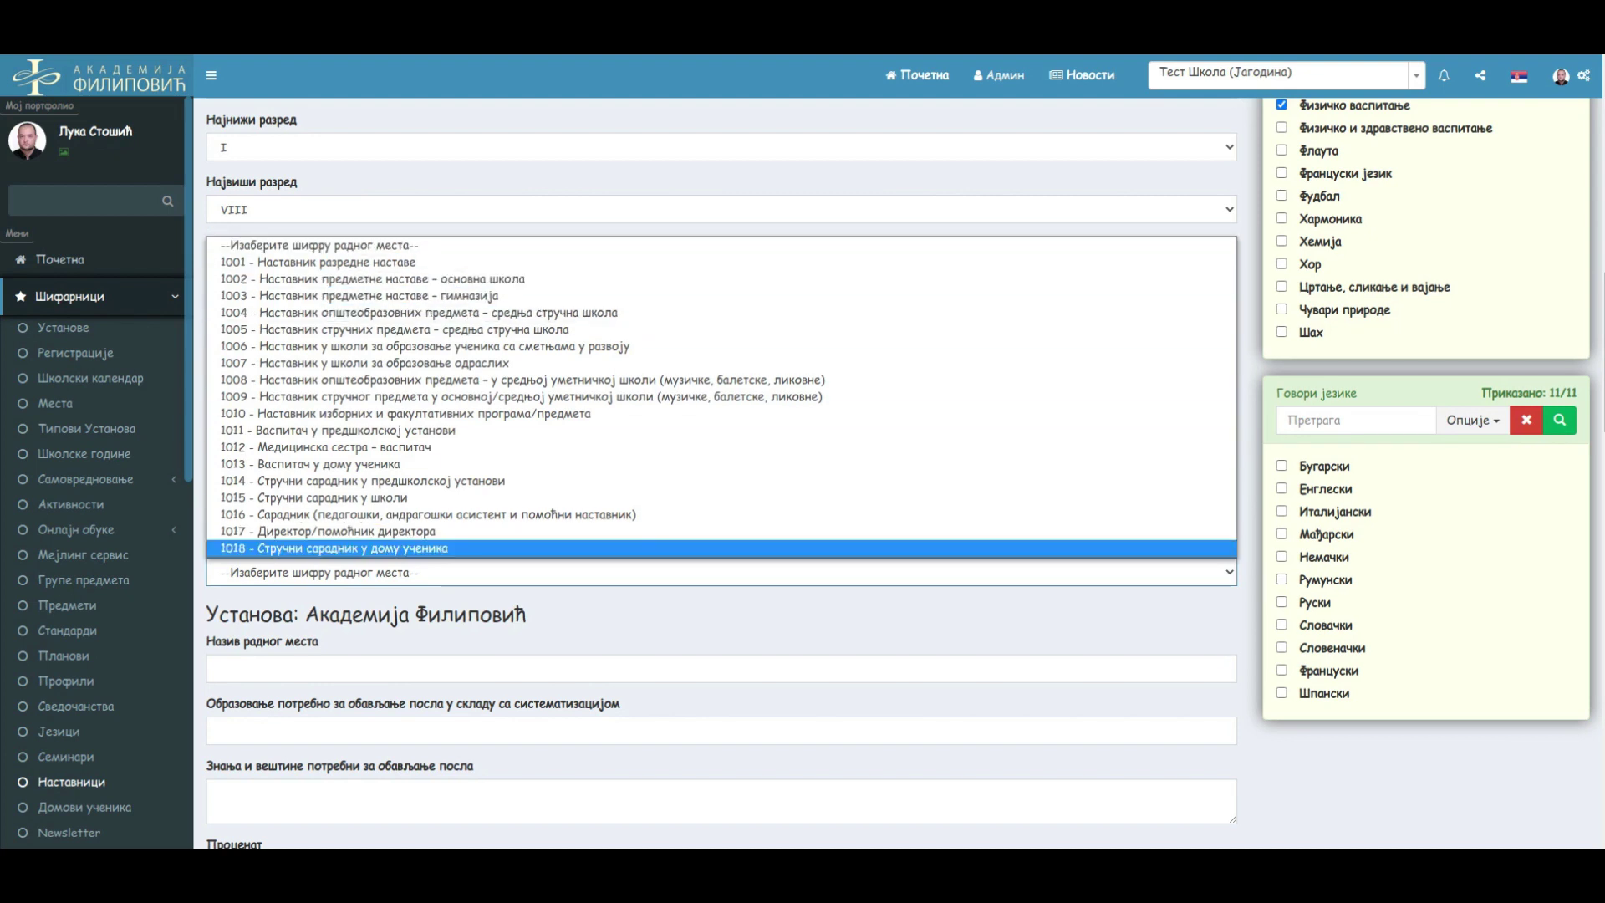
{"action": "left_click", "coordinate": [721, 573]}
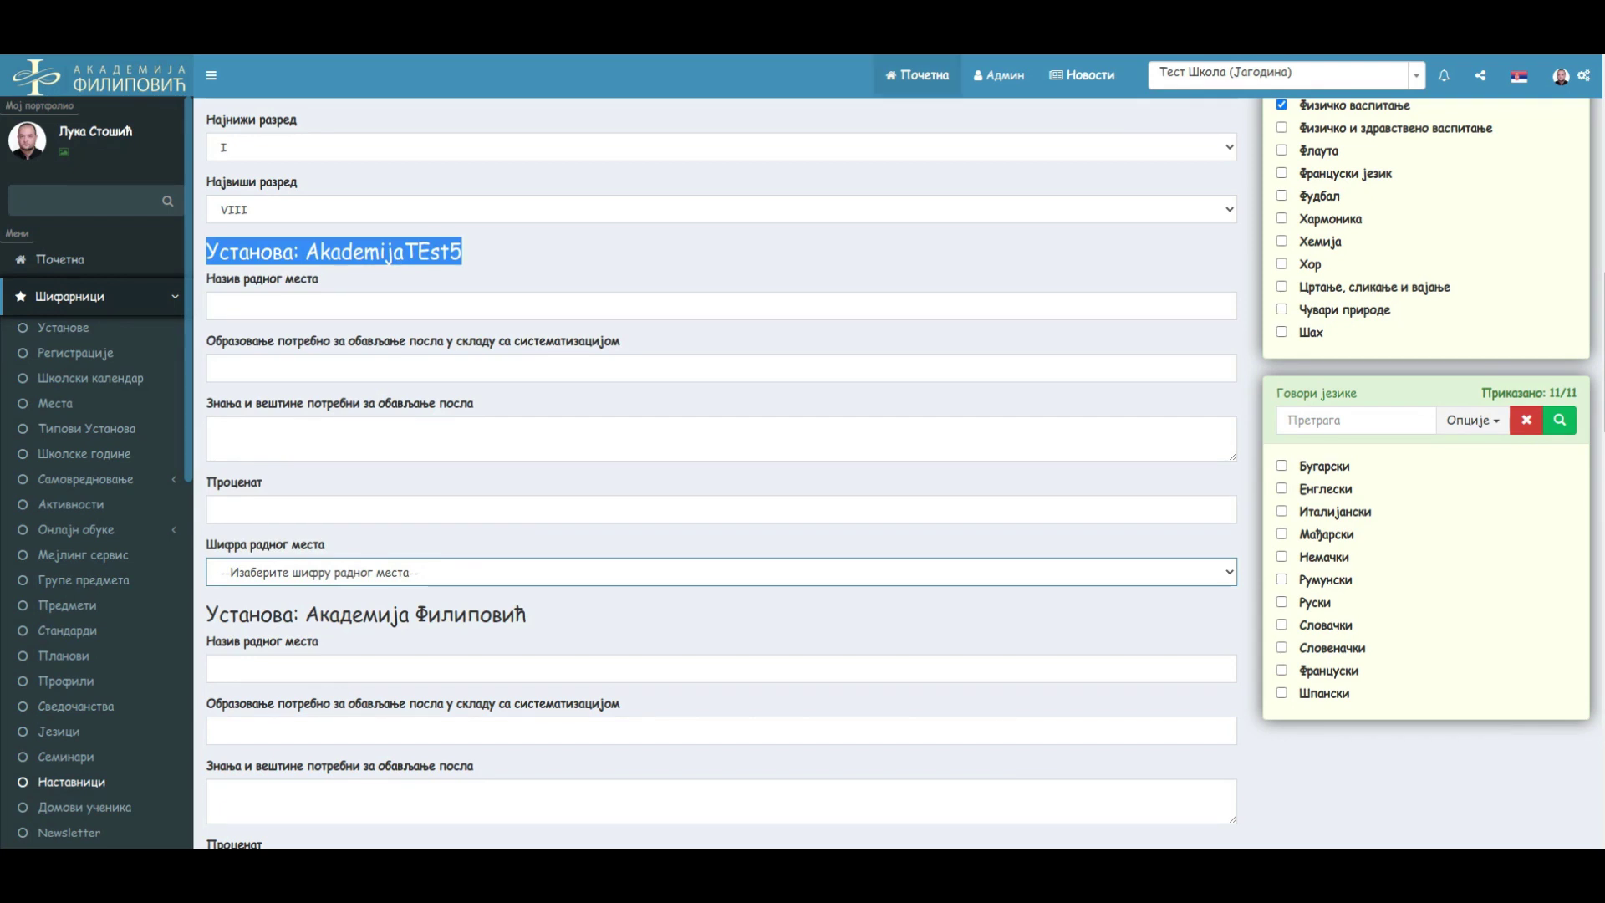
Reopen the Портфолио module from the home page and save job code "1002 - Наставник предметне наставе – основна школа" for Тест Школа
{"action": "left_click", "coordinate": [918, 75]}
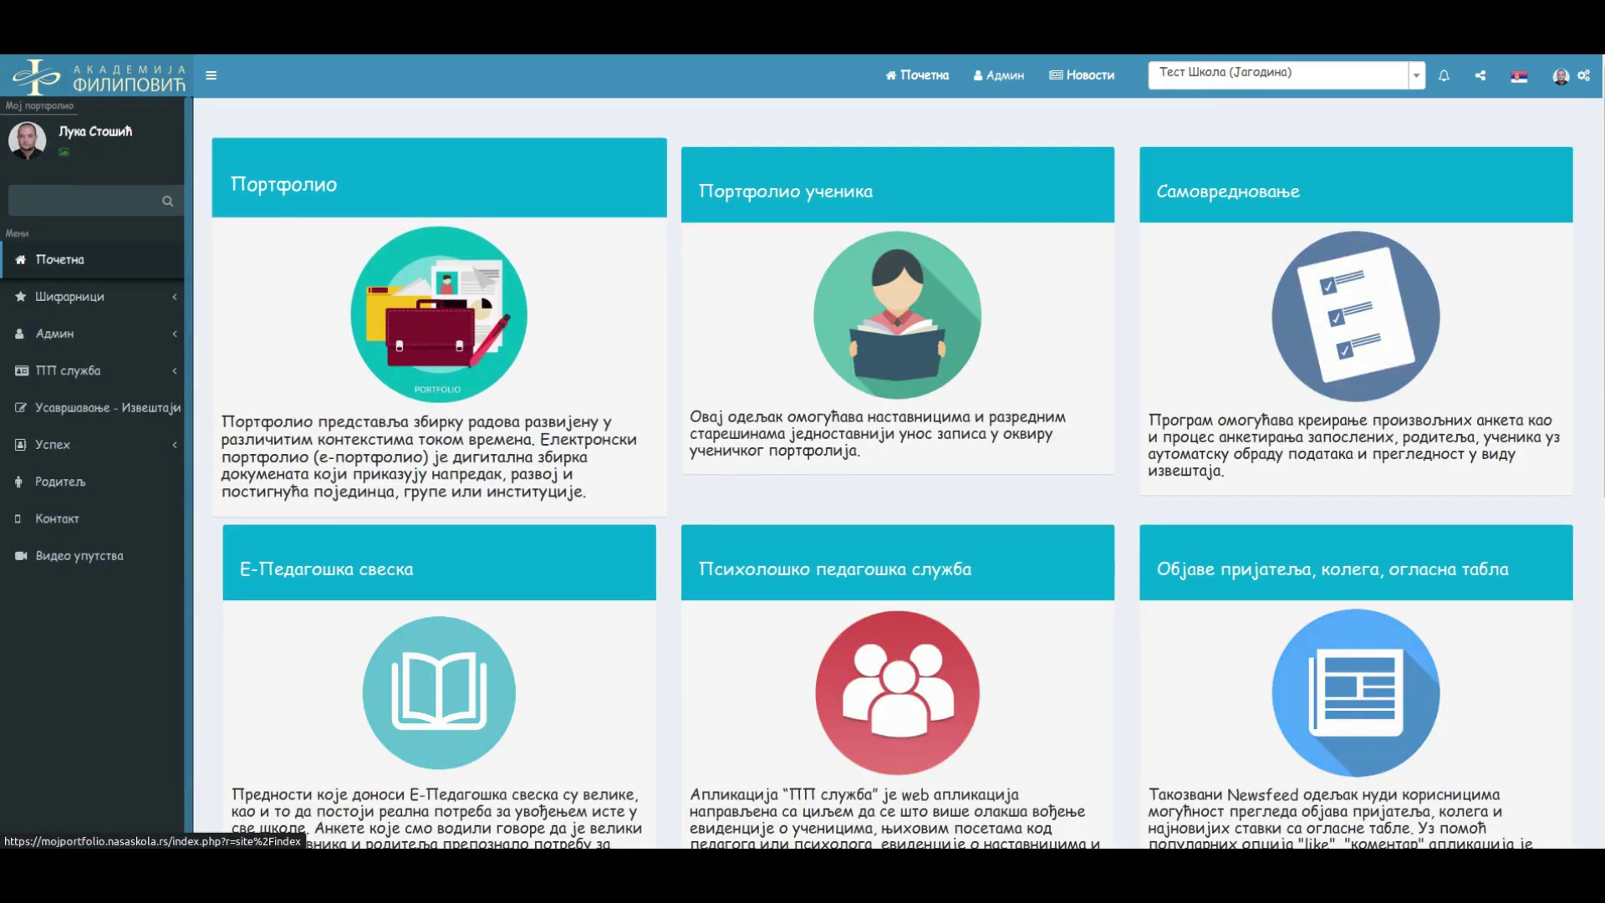
{"action": "left_click", "coordinate": [439, 314]}
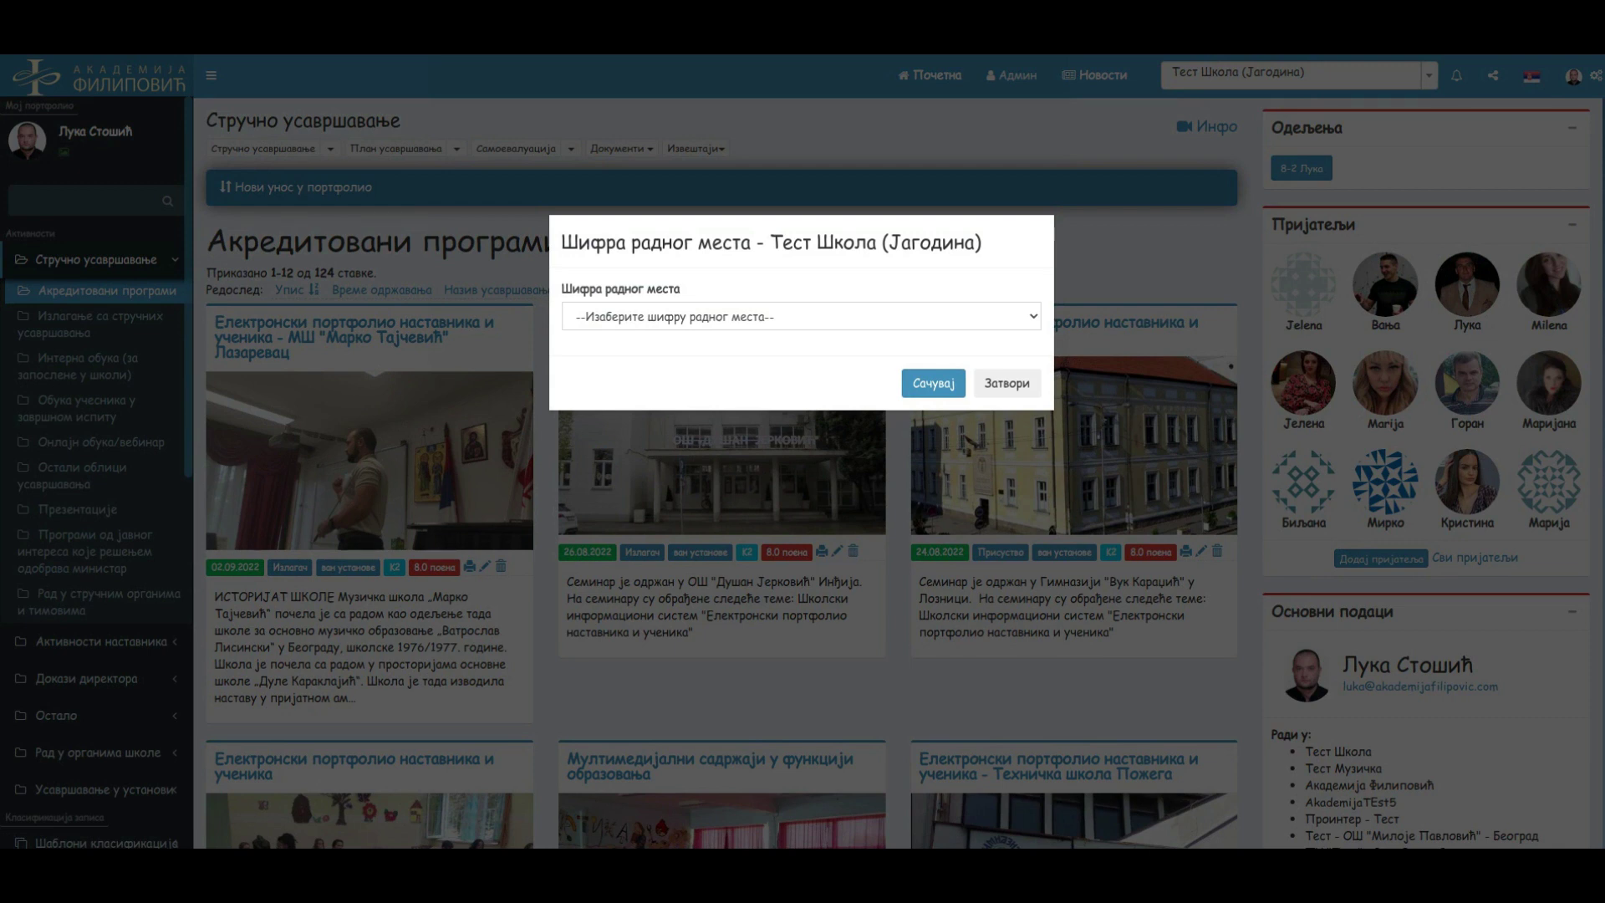
{"action": "left_click", "coordinate": [801, 317]}
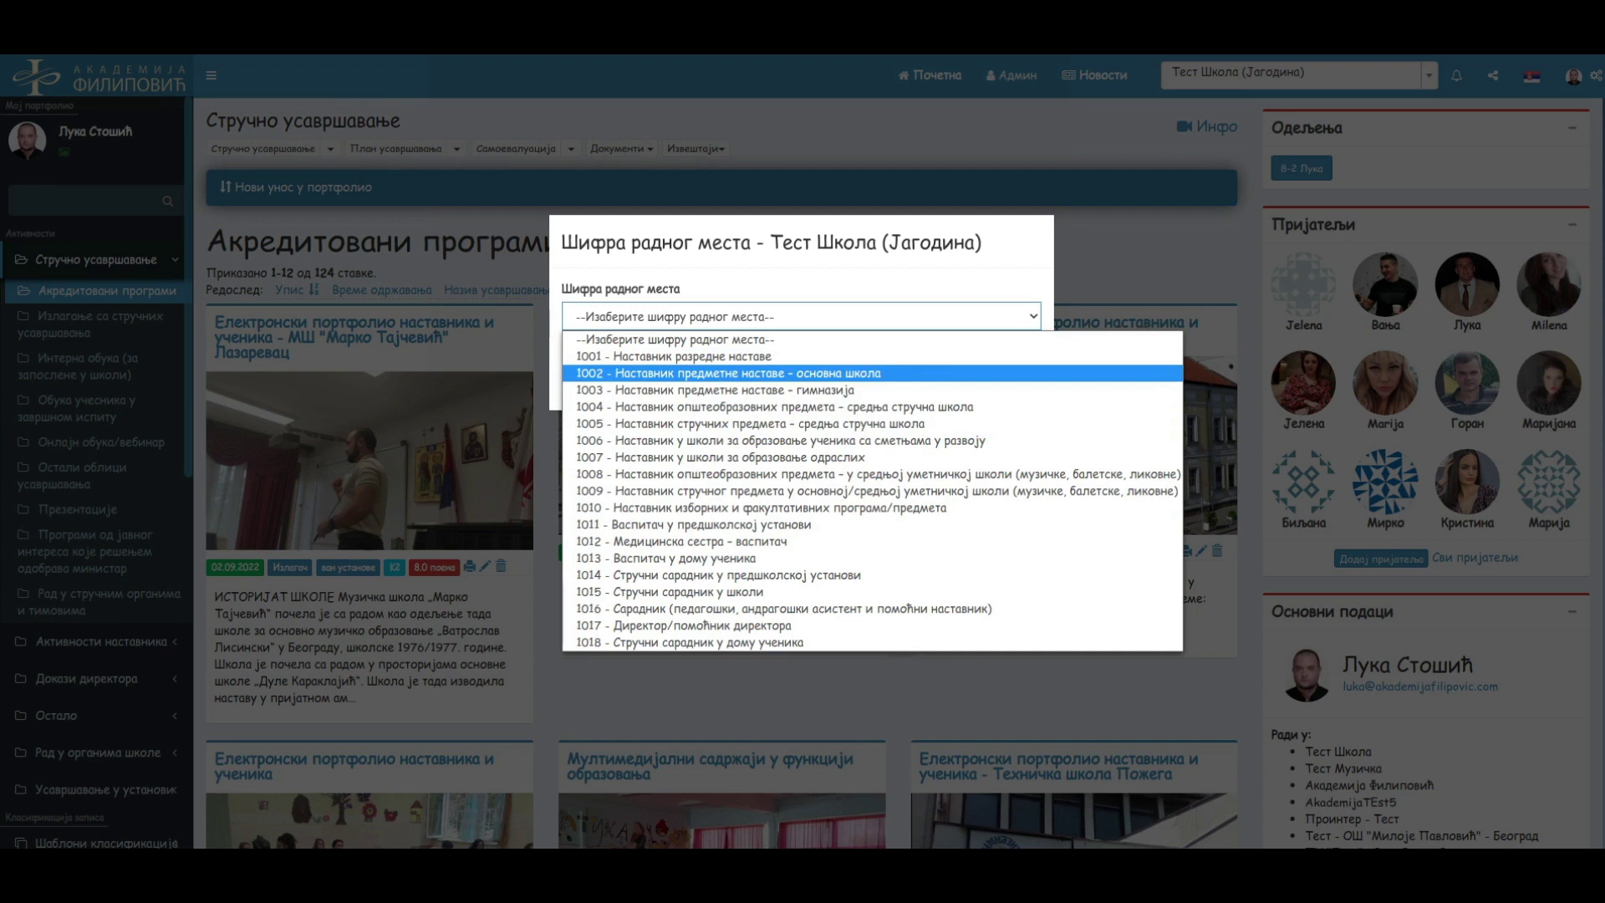
{"action": "left_click", "coordinate": [752, 374]}
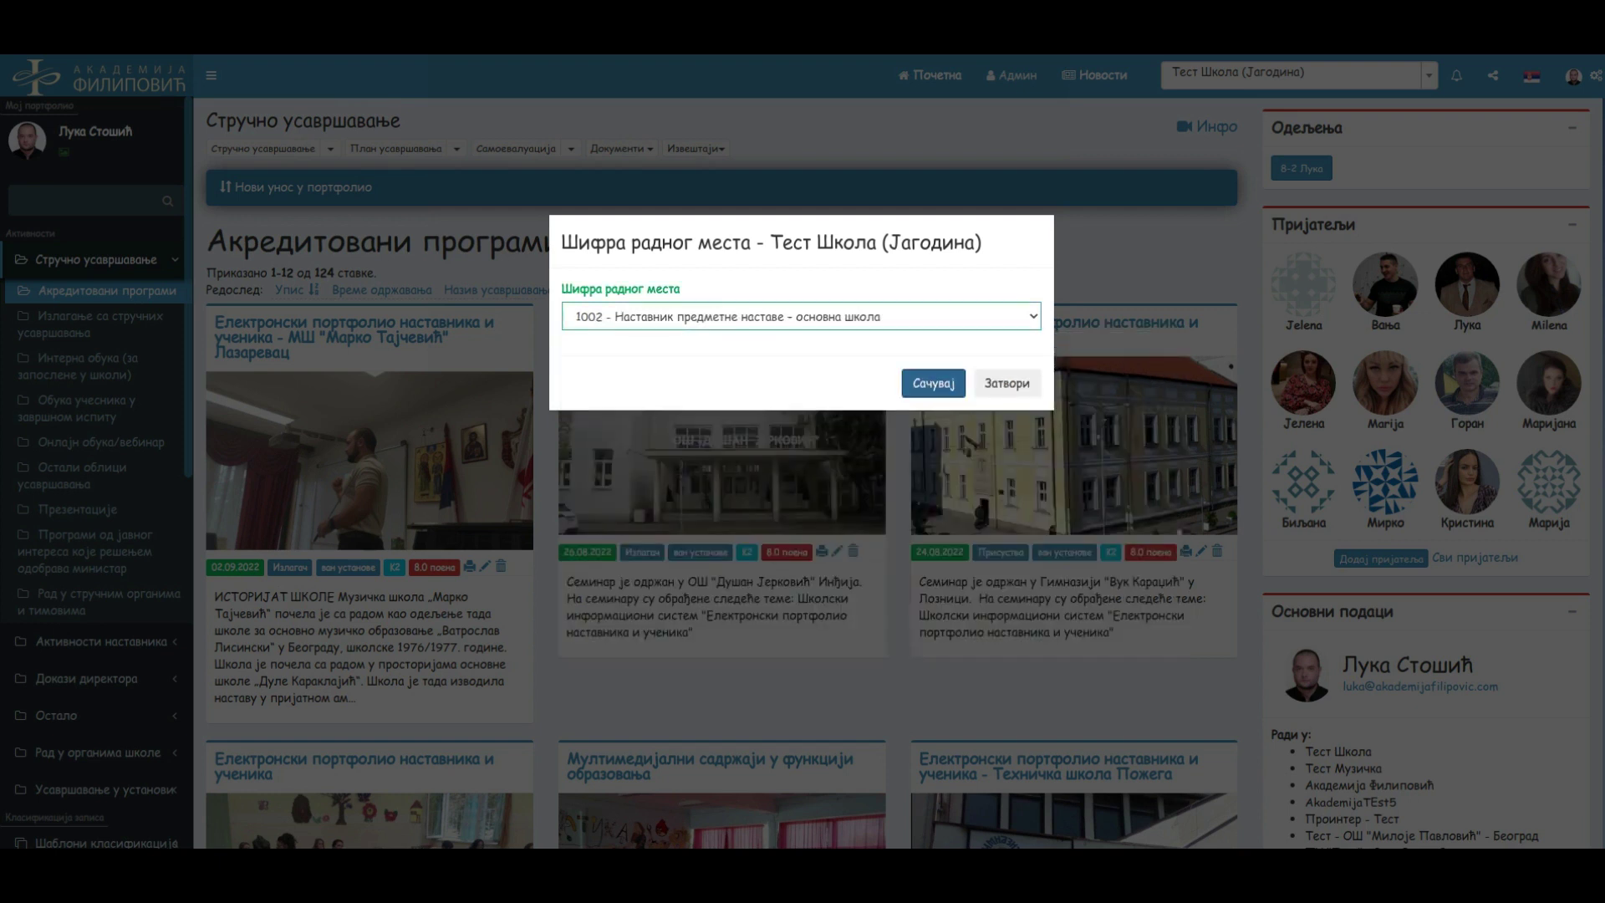
{"action": "left_click", "coordinate": [933, 383]}
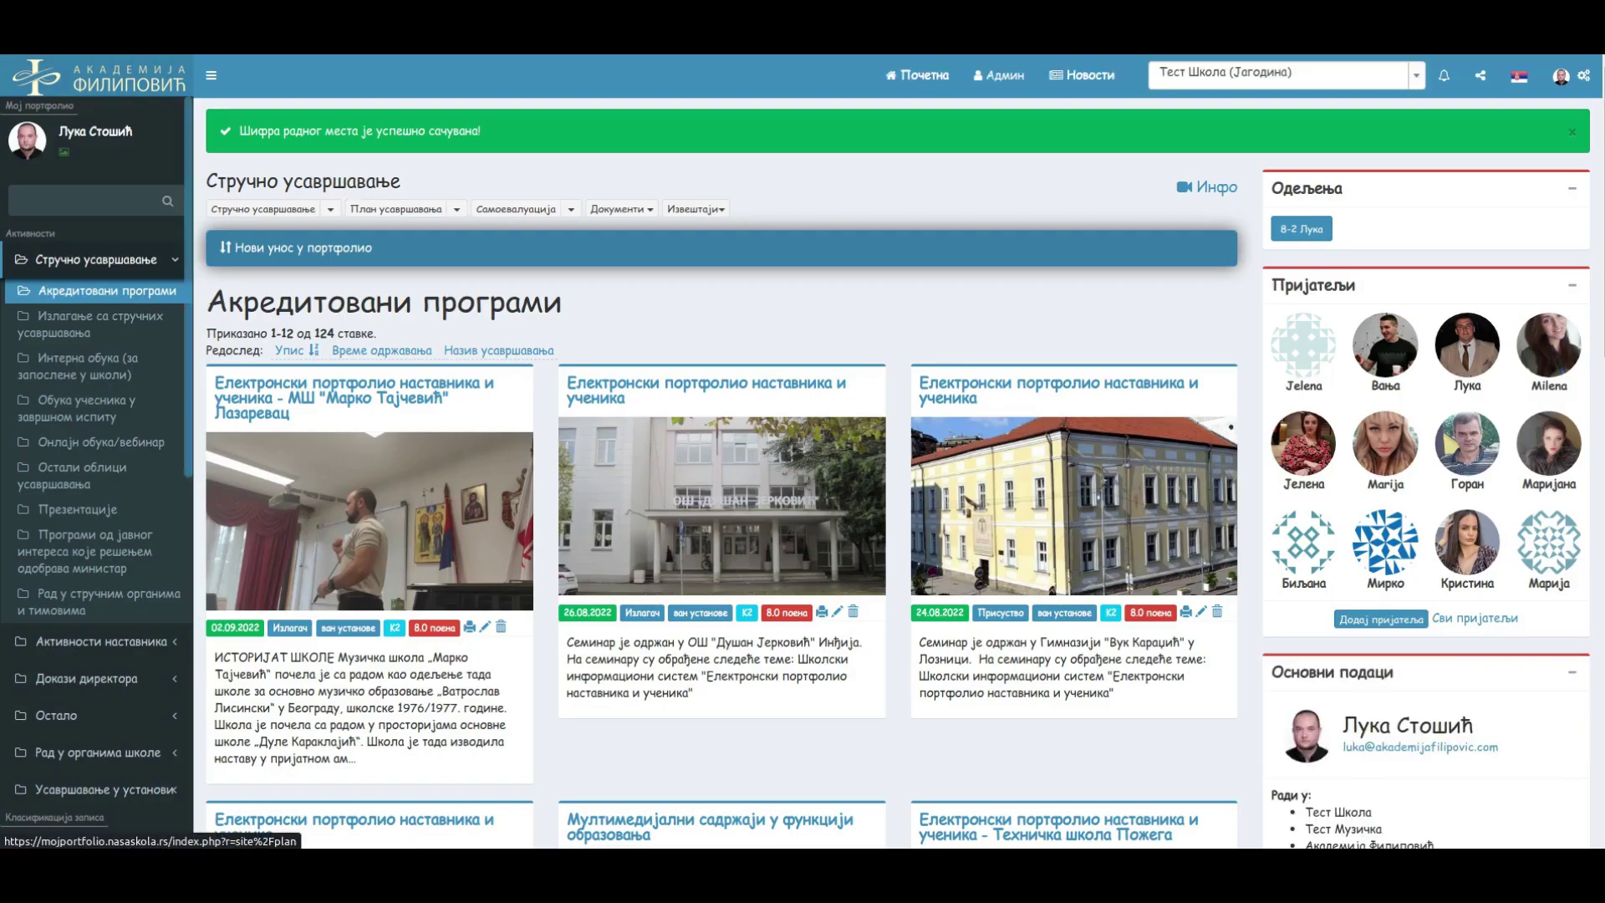
{"action": "left_click_drag", "start_coordinate": [480, 131], "coordinate": [240, 131]}
{"action": "left_click", "coordinate": [240, 131]}
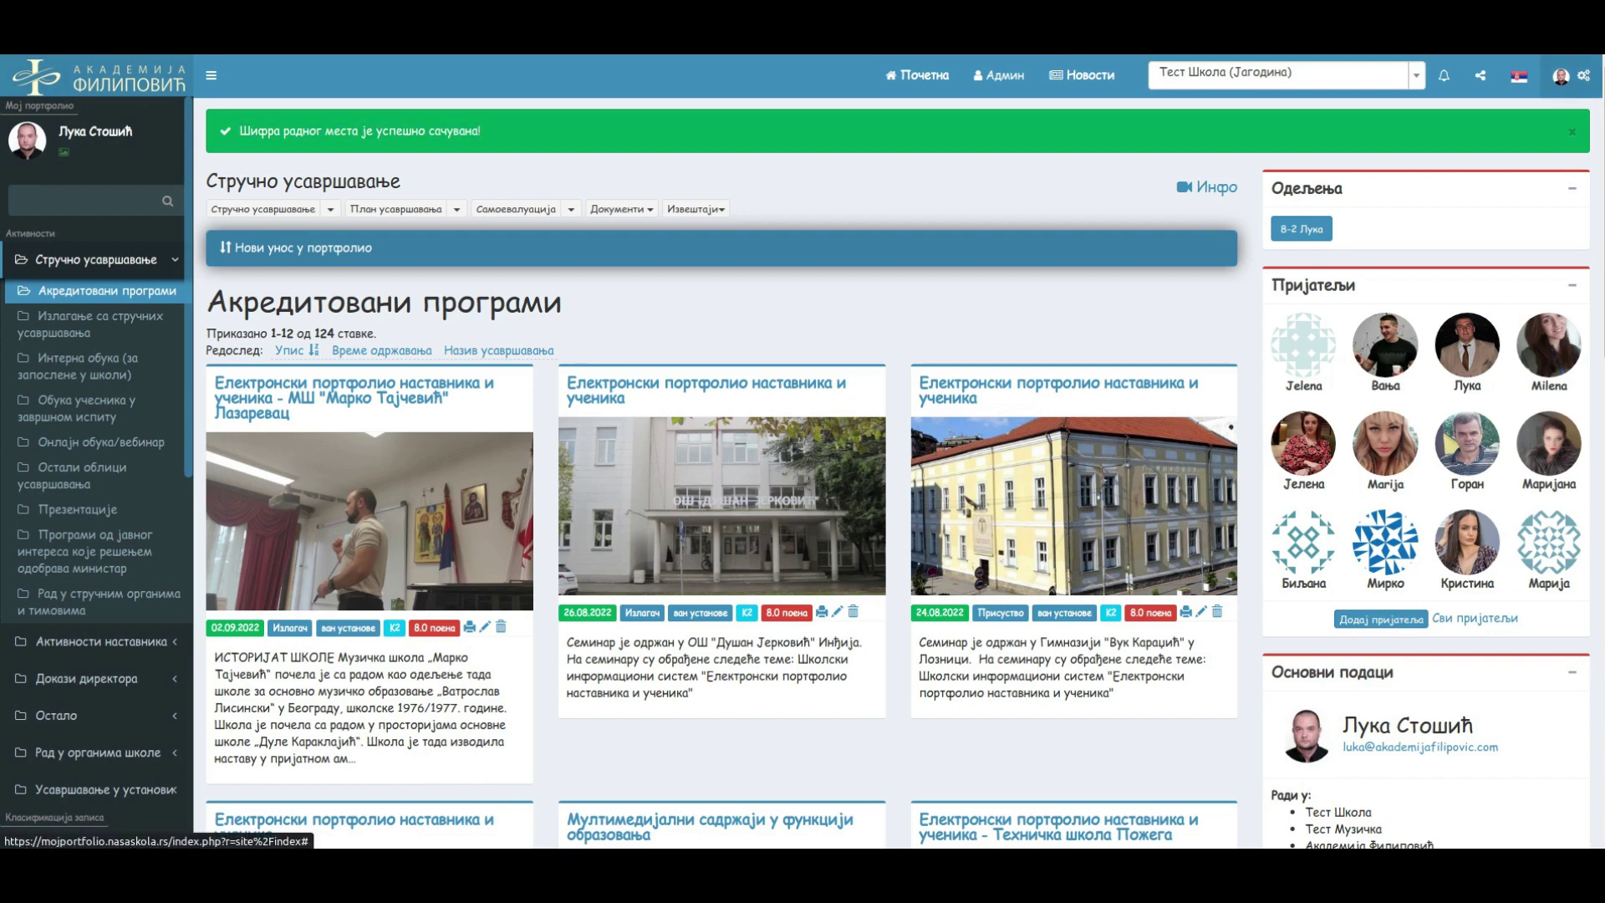
Open the account's basic data again and check the job code in the Тест Школа institution section
{"action": "left_click", "coordinate": [1560, 75]}
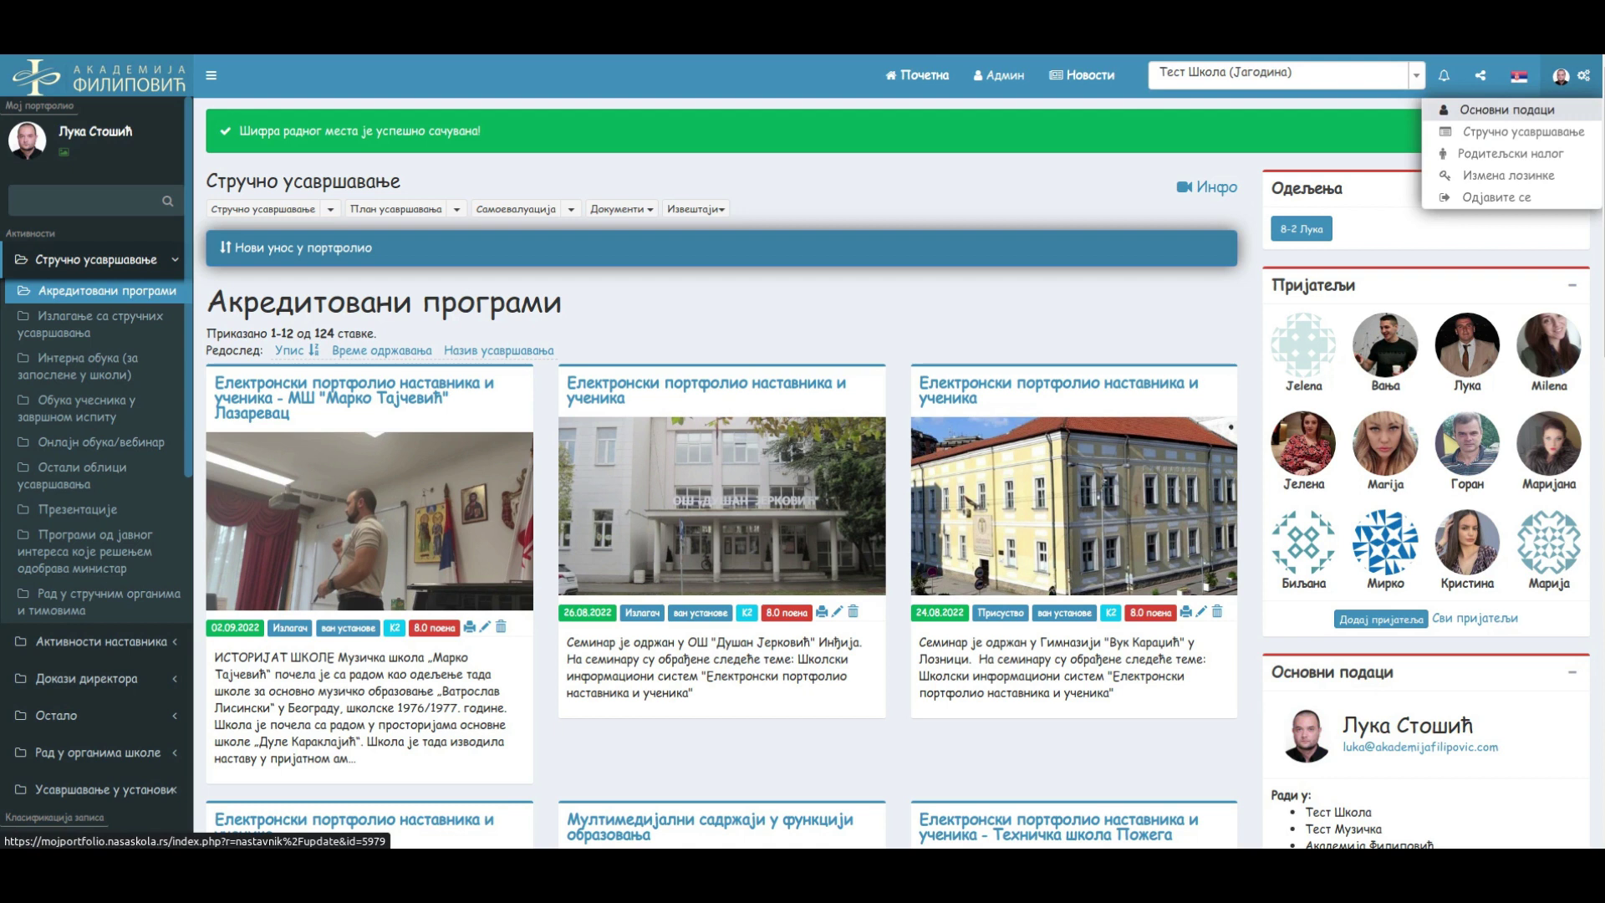
{"action": "left_click", "coordinate": [1507, 109]}
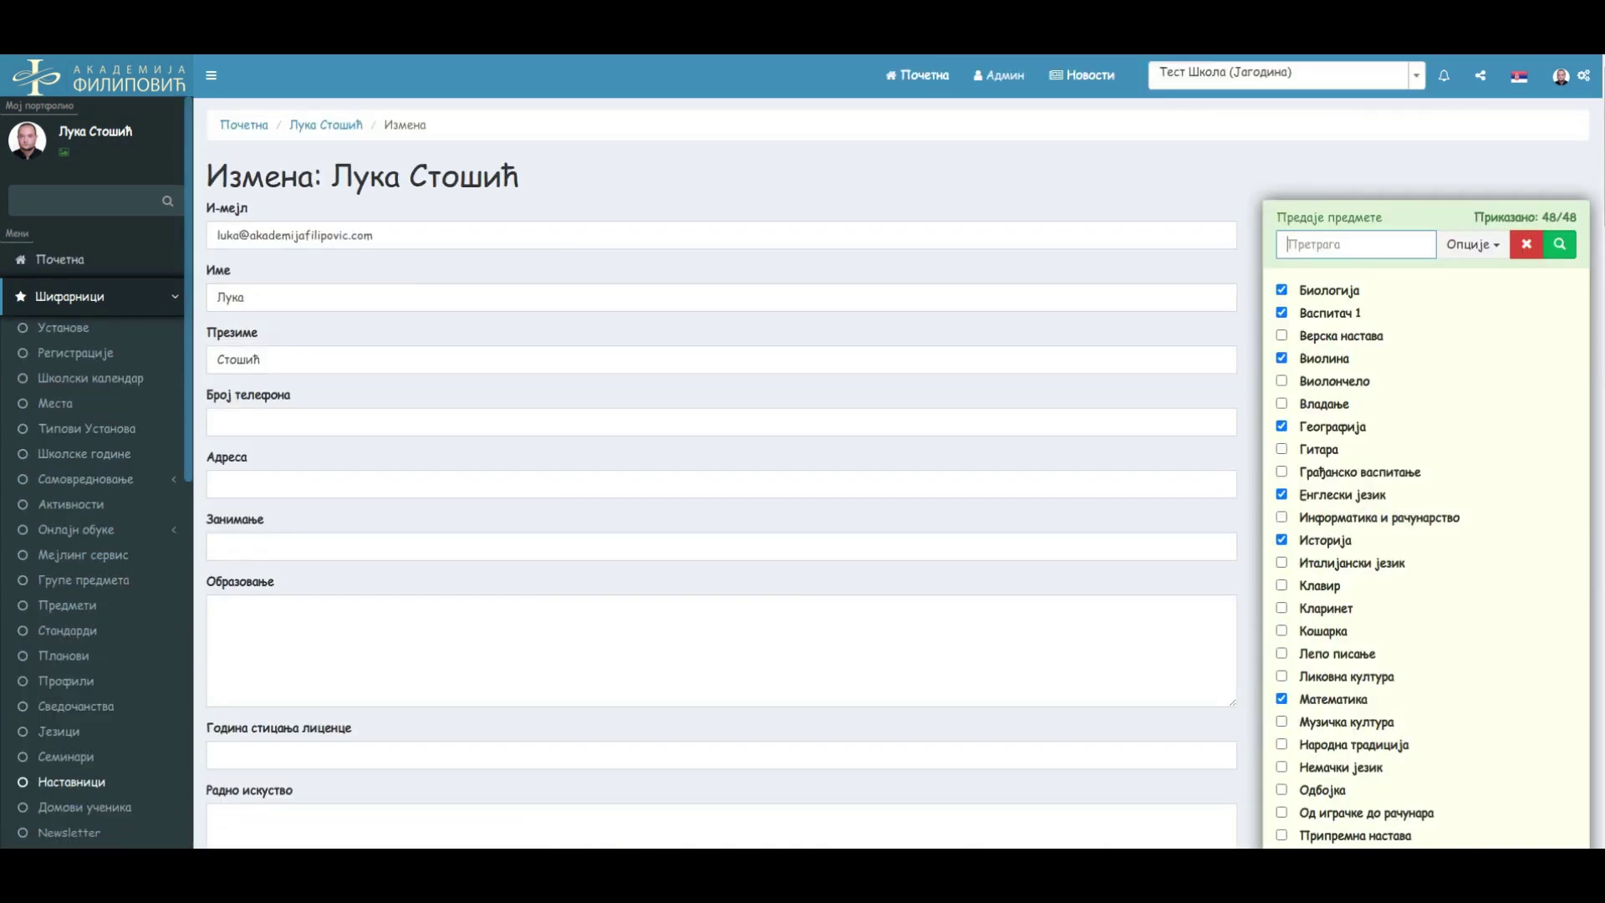
{"action": "scroll", "coordinate": [904, 474], "scroll_direction": "down", "scroll_amount": 19}
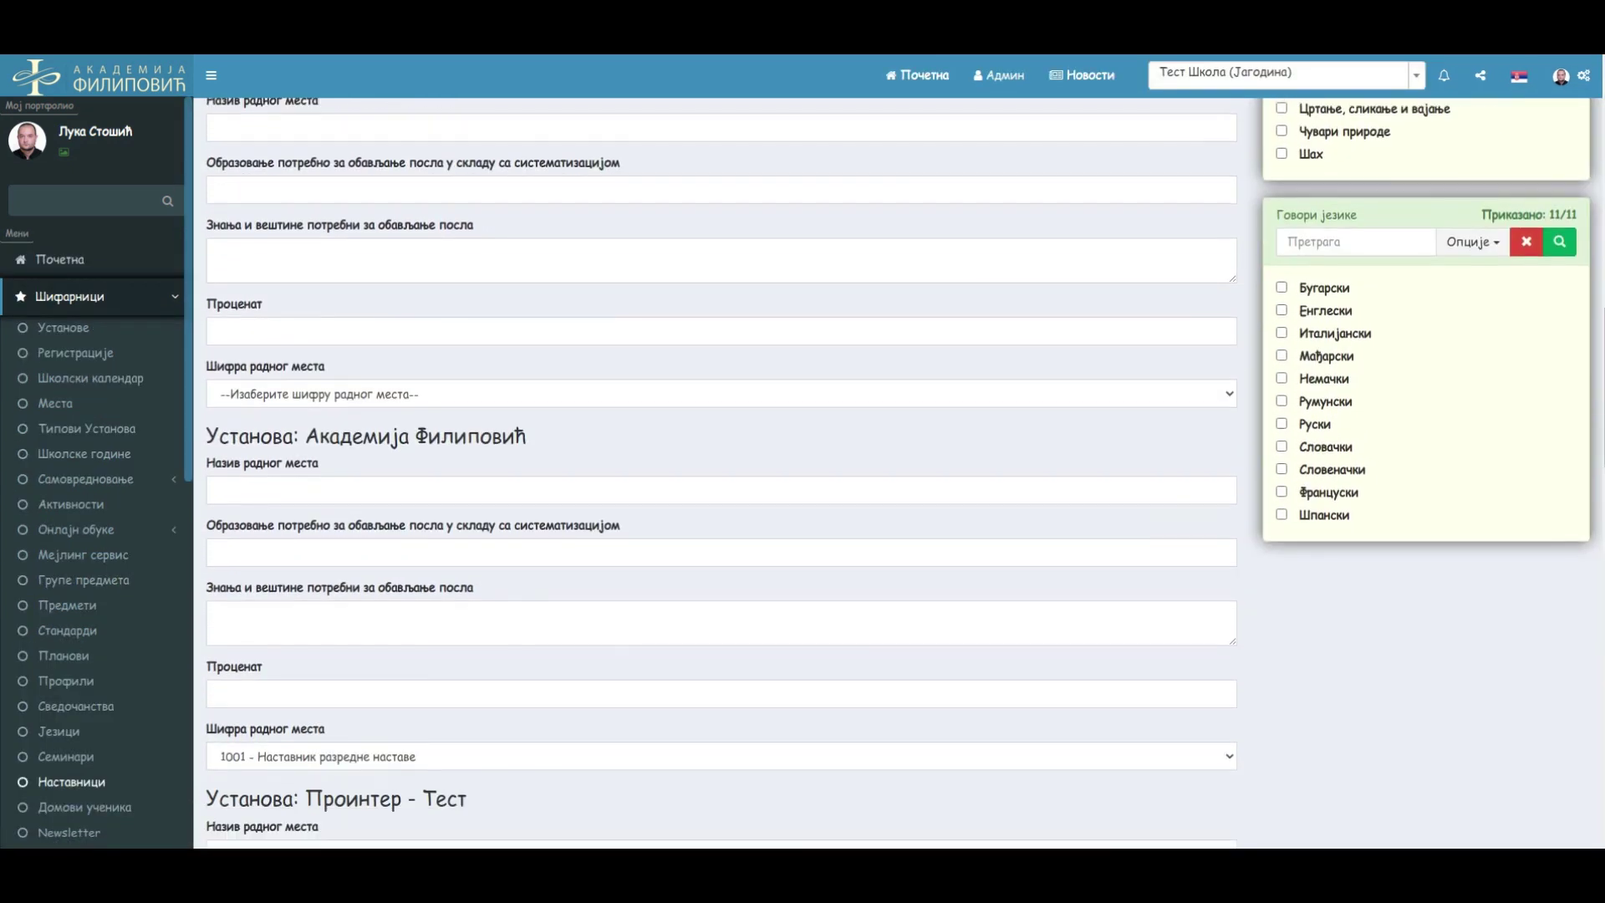
{"action": "scroll", "coordinate": [720, 468], "scroll_direction": "up", "scroll_amount": 3}
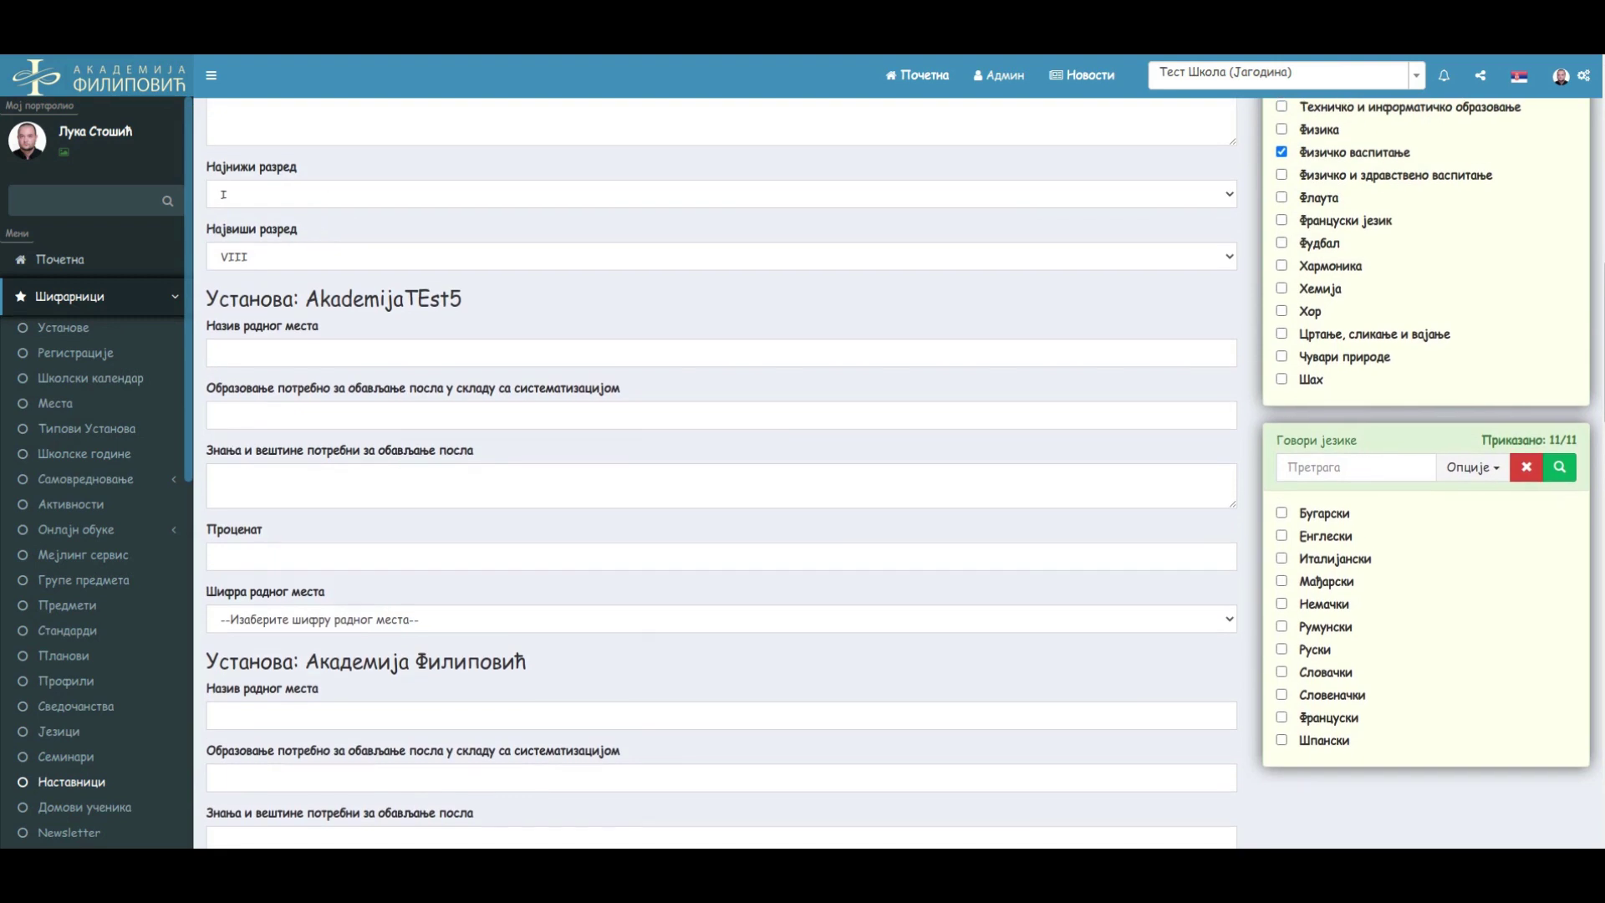
{"action": "scroll", "coordinate": [721, 468], "scroll_direction": "down", "scroll_amount": 13}
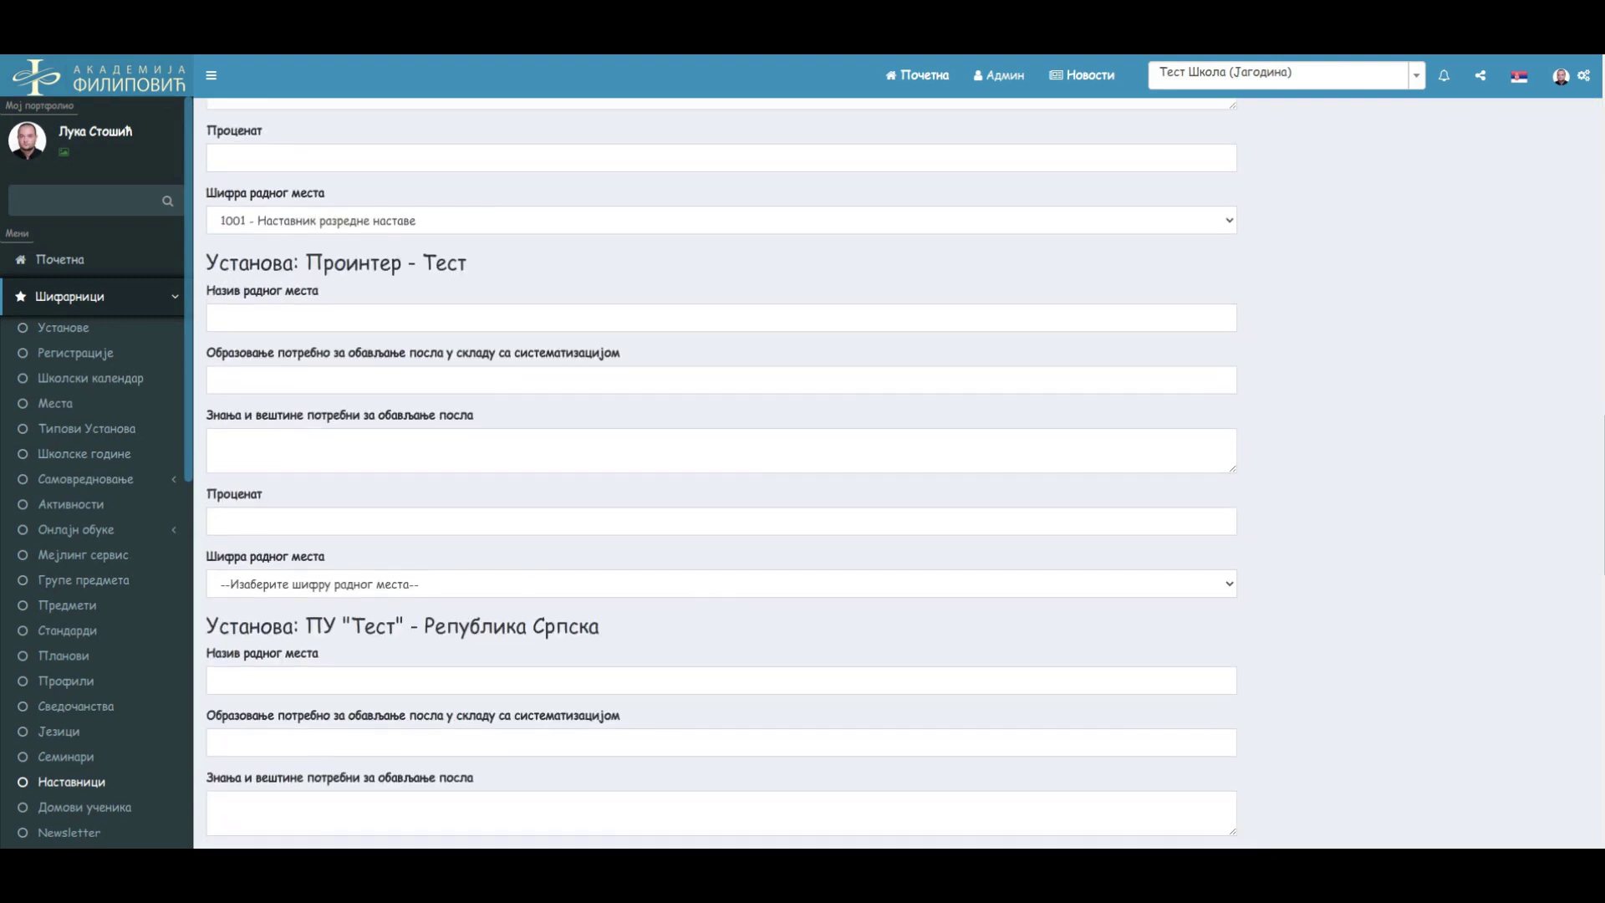
{"action": "scroll", "coordinate": [721, 474], "scroll_direction": "down", "scroll_amount": 13}
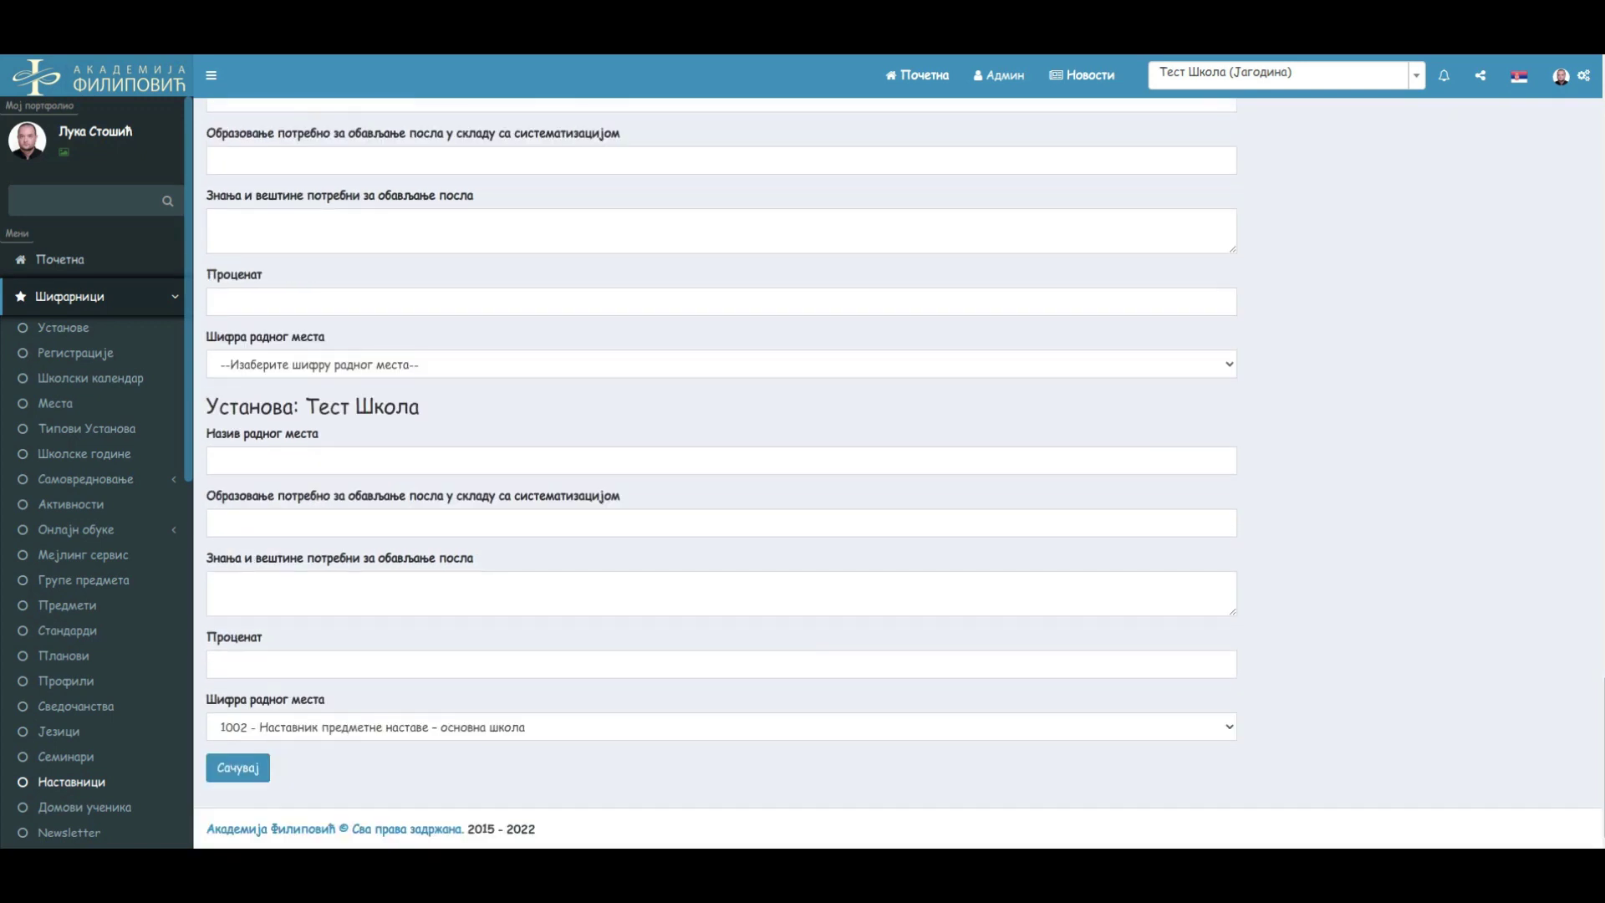
{"action": "left_click_drag", "start_coordinate": [207, 406], "coordinate": [427, 433]}
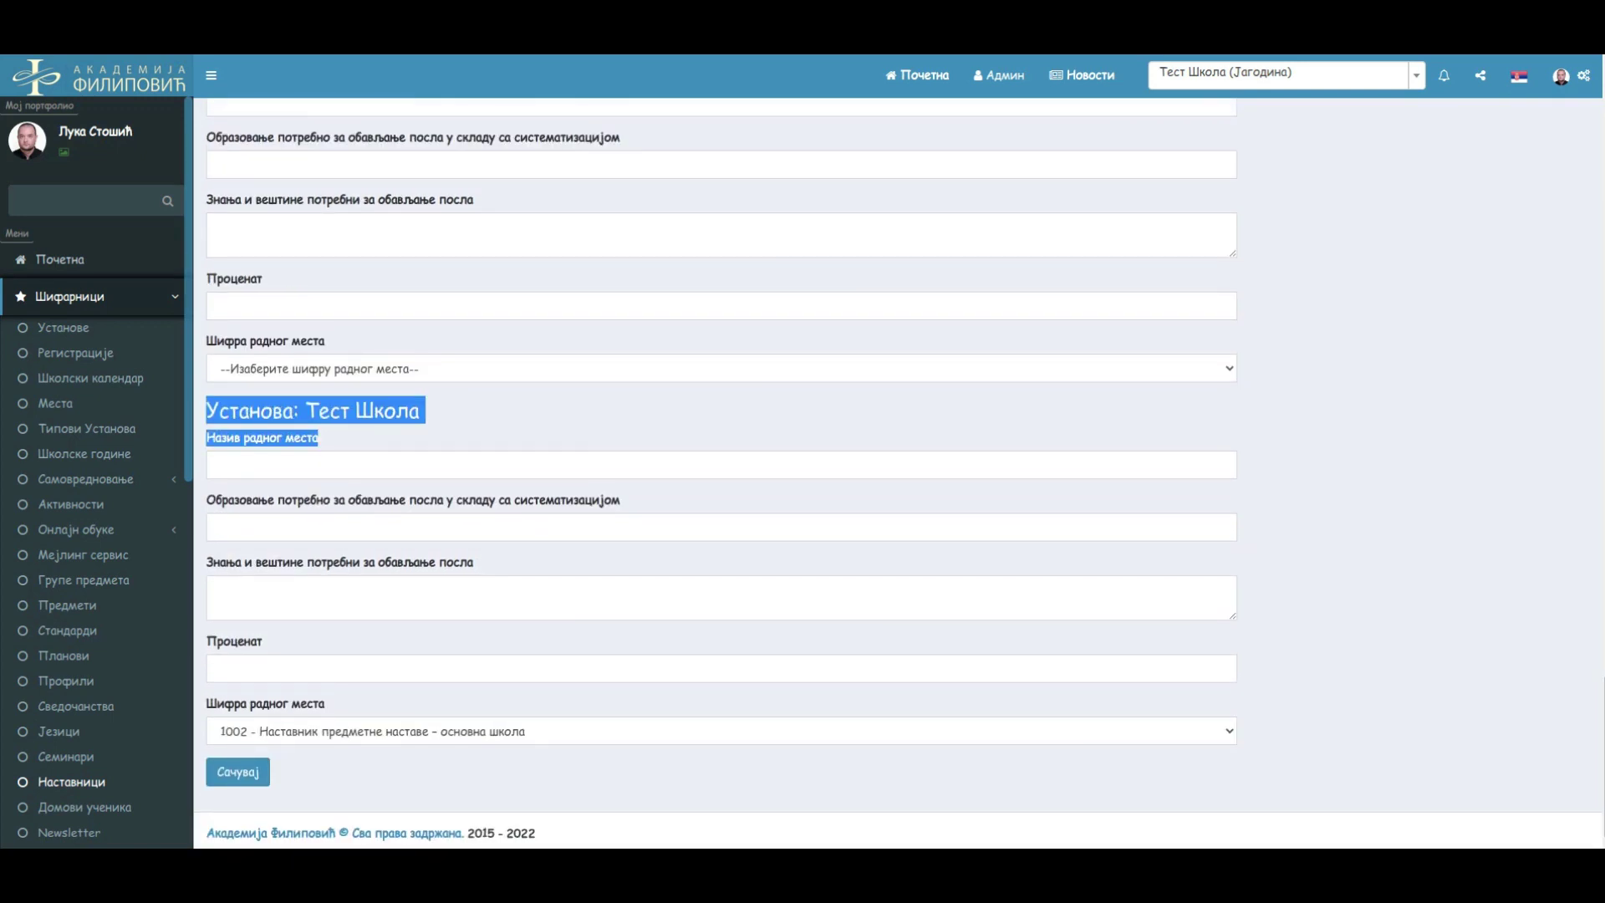
Review the job code fields of the other institutions in the profile, ending at the AkademijaTEst5 section
{"action": "scroll", "coordinate": [721, 468], "scroll_direction": "up", "scroll_amount": 4}
{"action": "scroll", "coordinate": [720, 473], "scroll_direction": "up", "scroll_amount": 4}
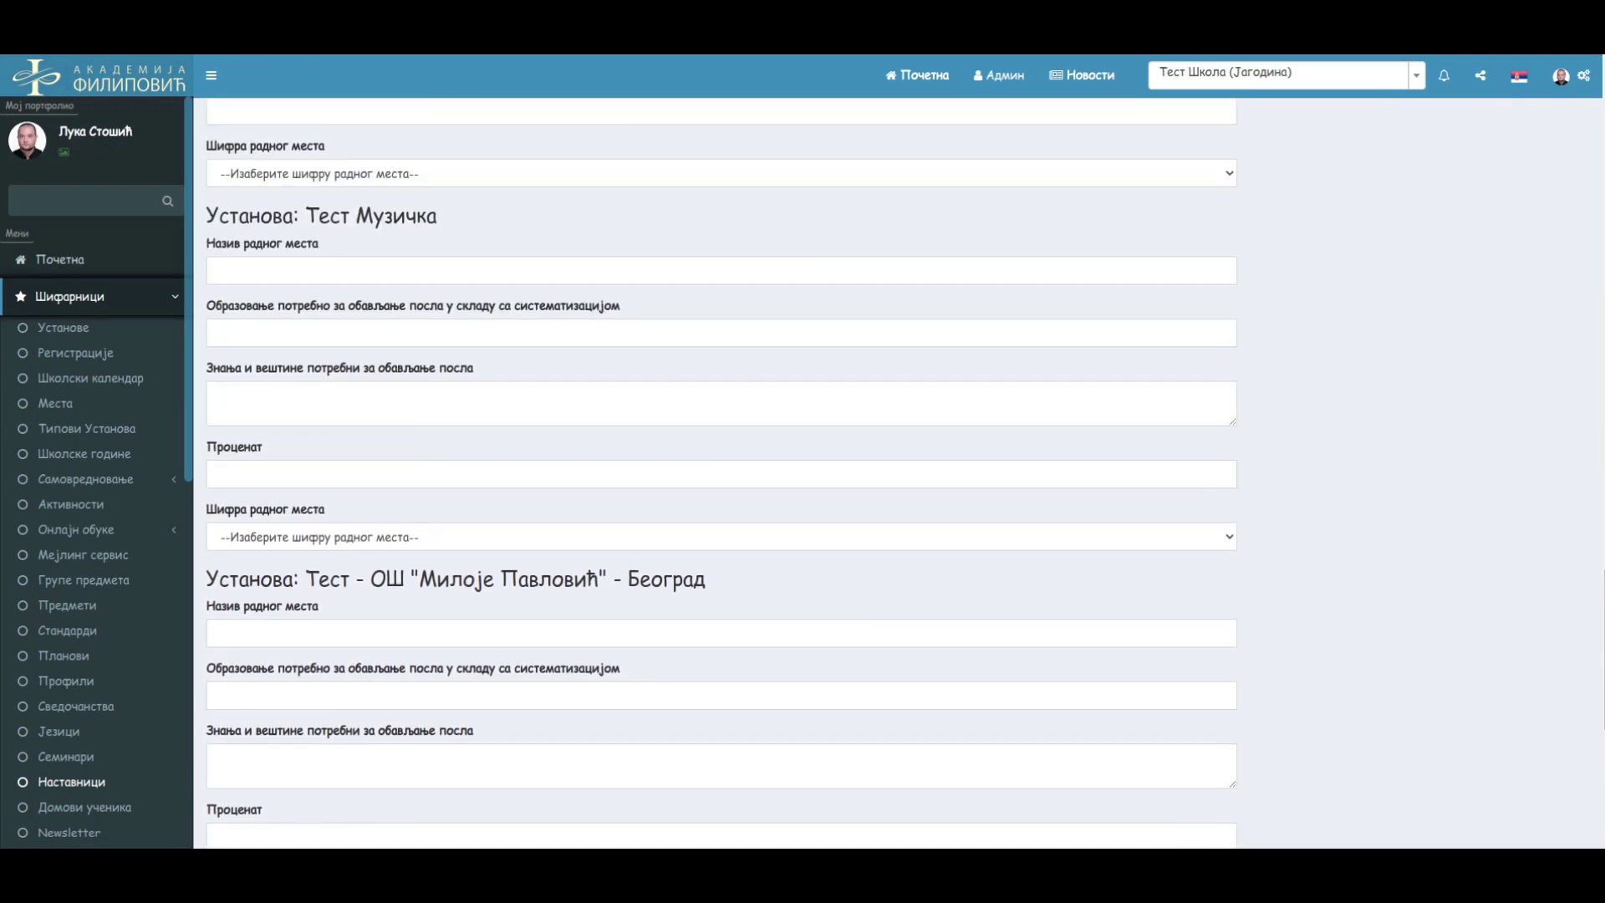
{"action": "scroll", "coordinate": [721, 473], "scroll_direction": "up", "scroll_amount": 9}
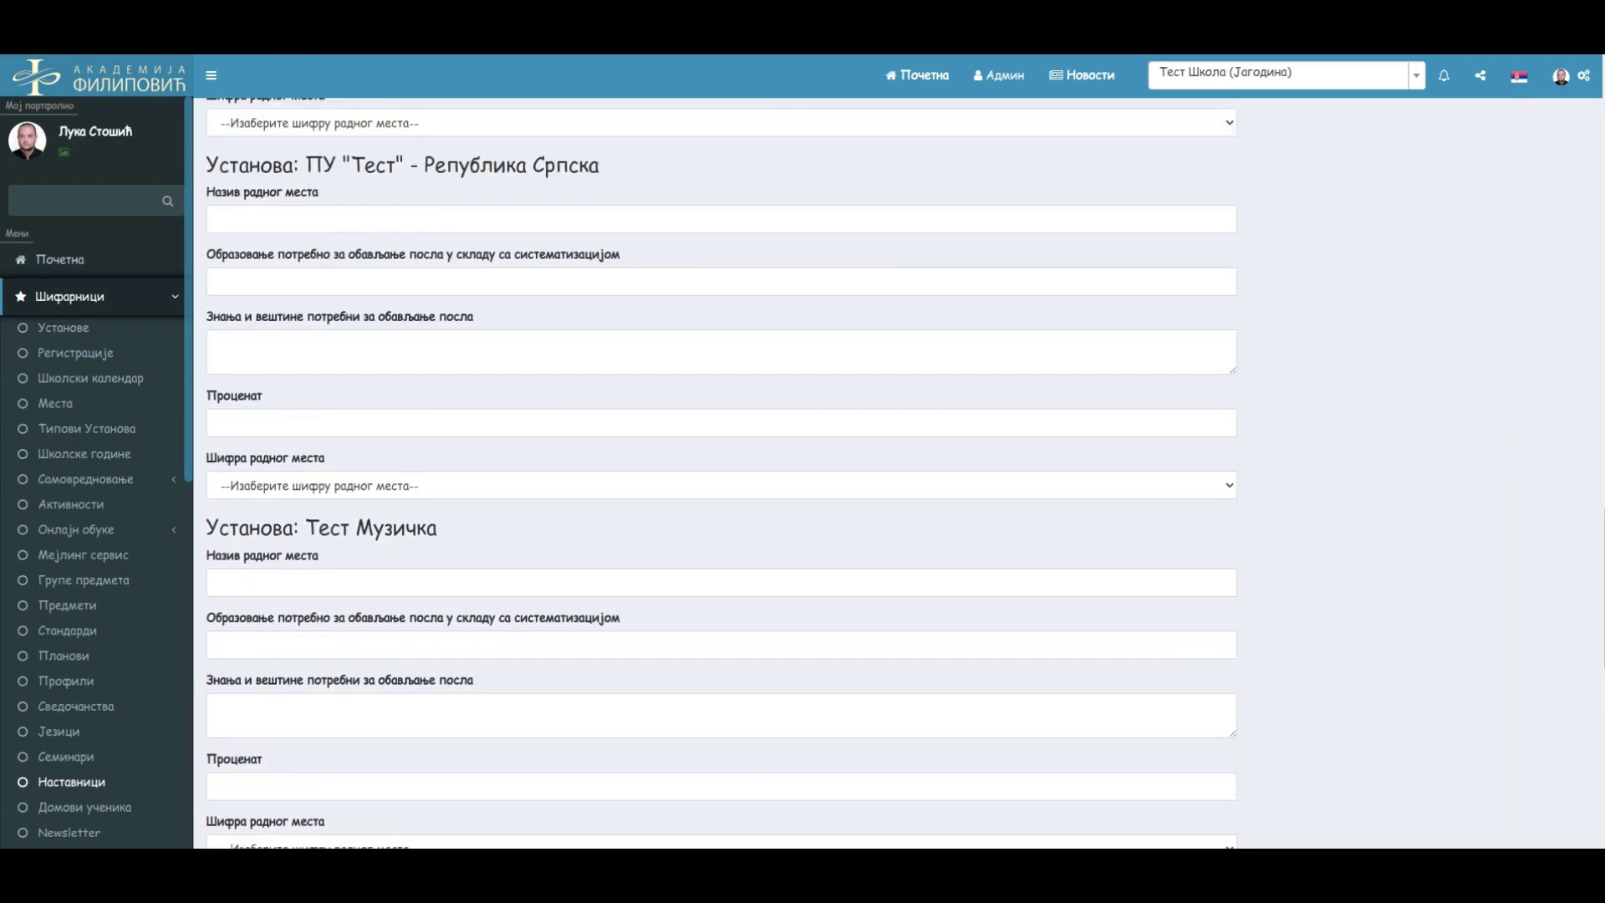
{"action": "scroll", "coordinate": [720, 472], "scroll_direction": "up", "scroll_amount": 6}
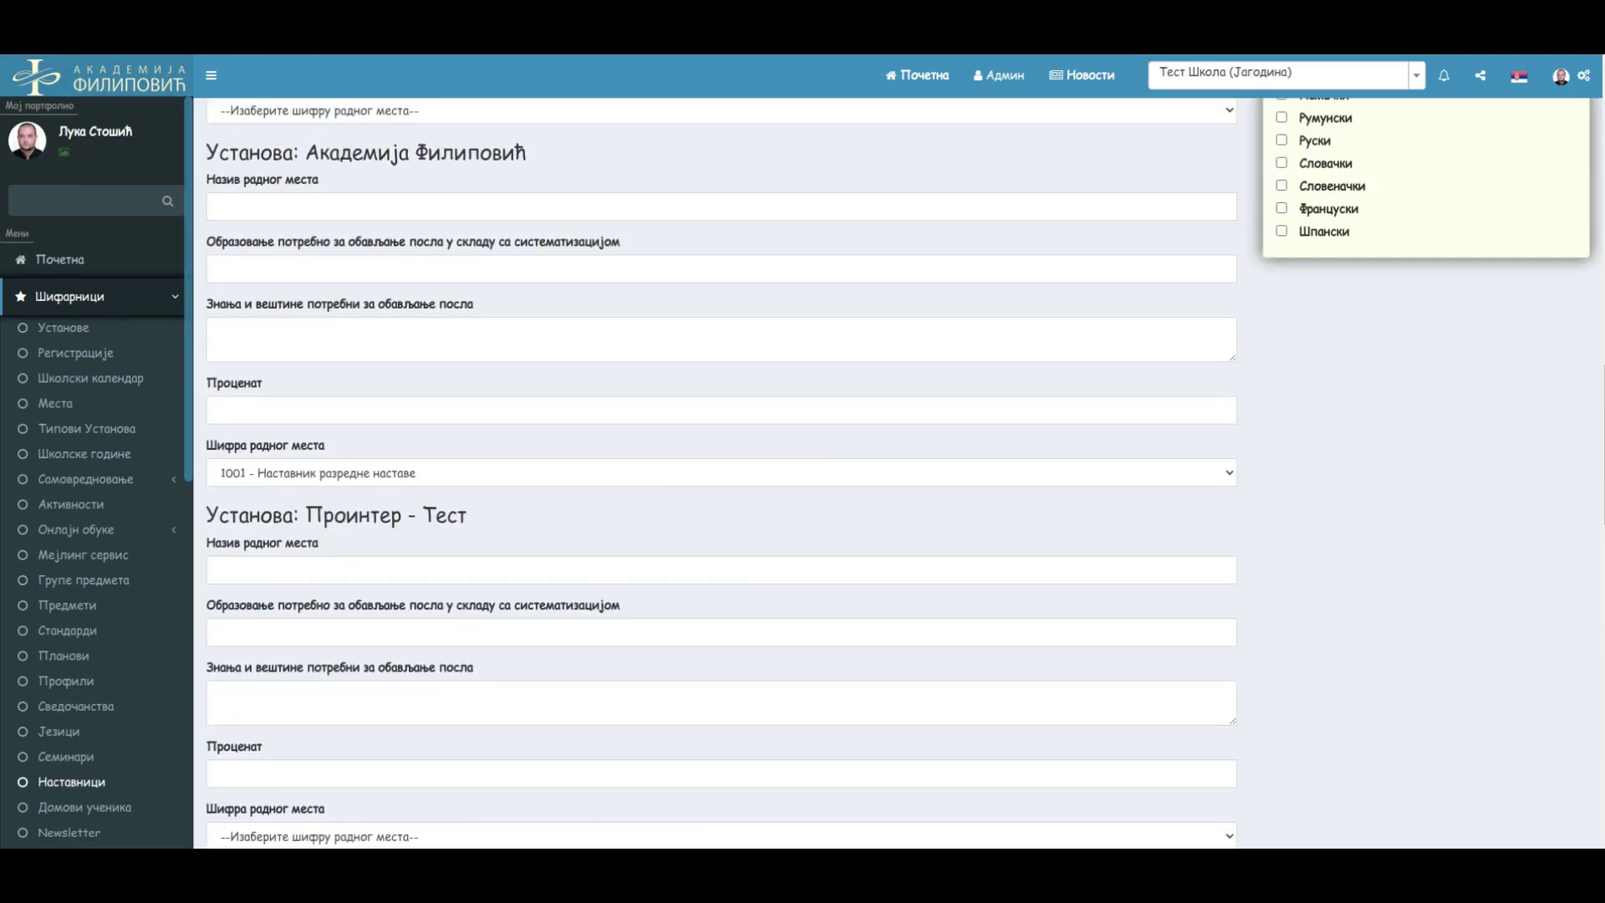
{"action": "scroll", "coordinate": [721, 473], "scroll_direction": "up", "scroll_amount": 3}
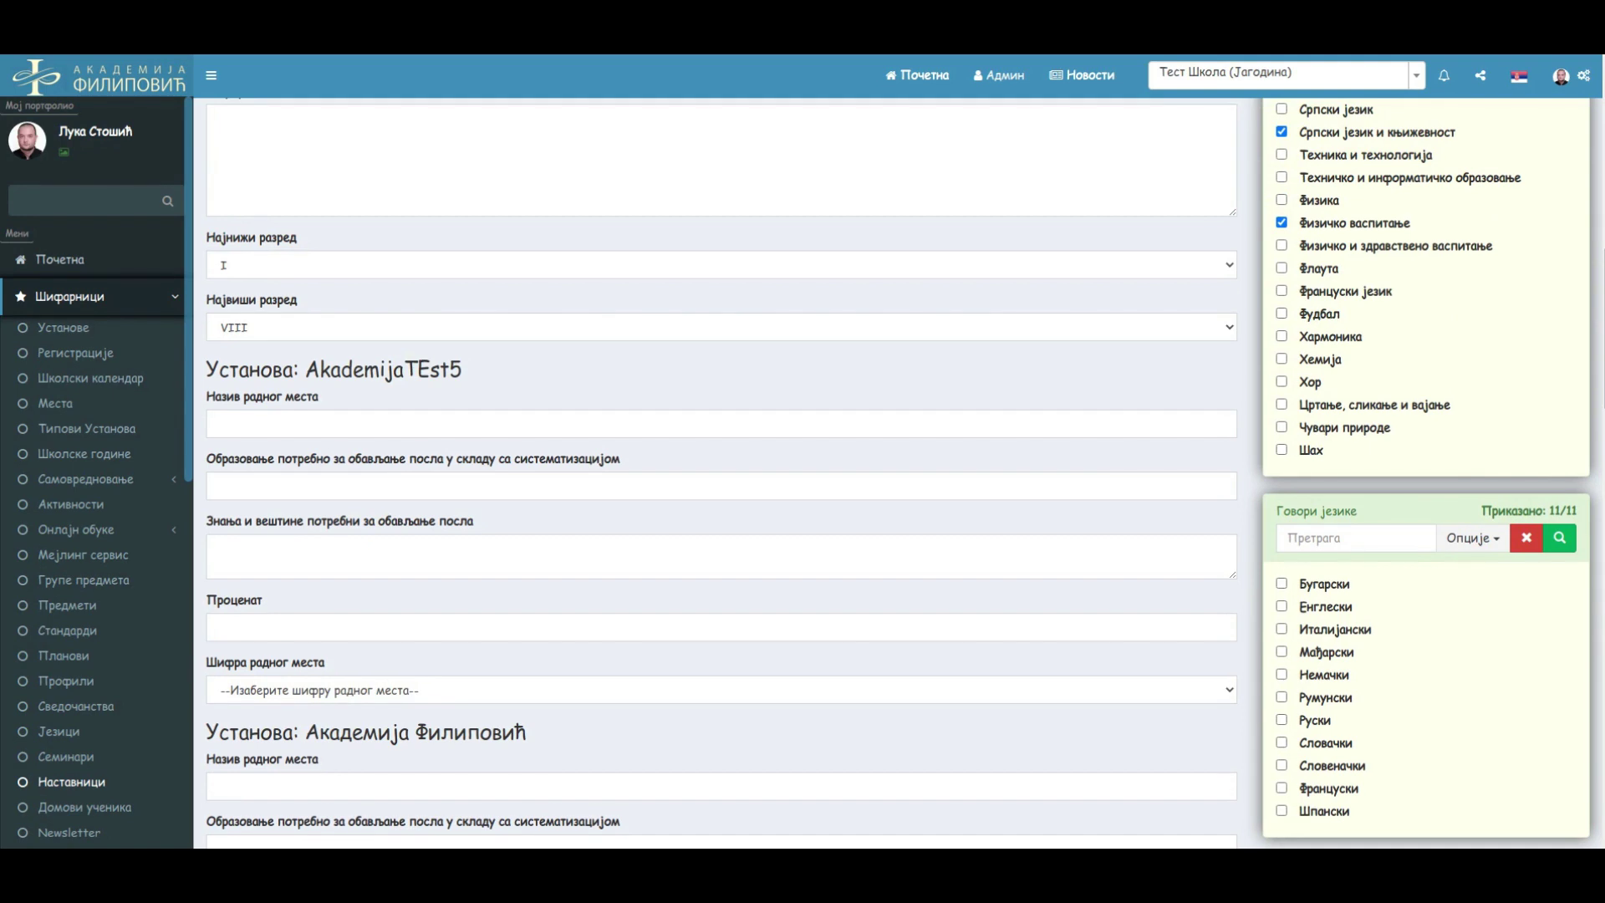
{"action": "left_click_drag", "start_coordinate": [466, 370], "coordinate": [167, 354]}
{"action": "left_click", "coordinate": [334, 369]}
{"action": "left_click_drag", "start_coordinate": [463, 369], "coordinate": [207, 368]}
{"action": "scroll", "coordinate": [334, 369], "scroll_direction": "down", "scroll_amount": 2}
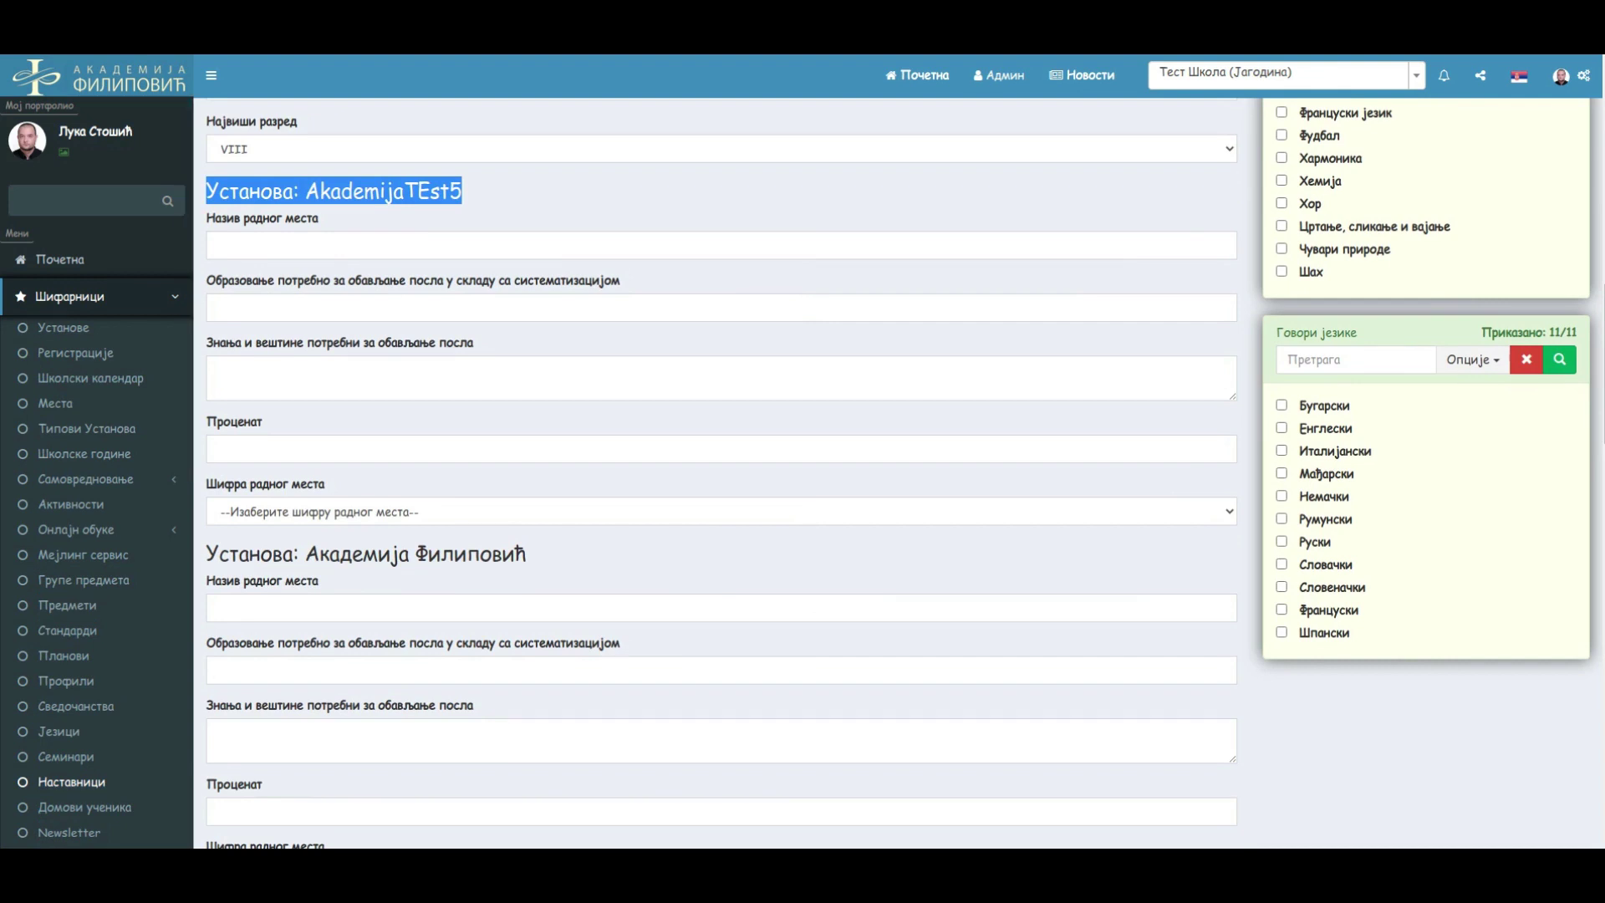
Switch the active institution to AkademijaTEst5 (Јагодина) using its copied name, and open the Портфолио module from the home page
{"action": "double_click", "coordinate": [385, 191]}
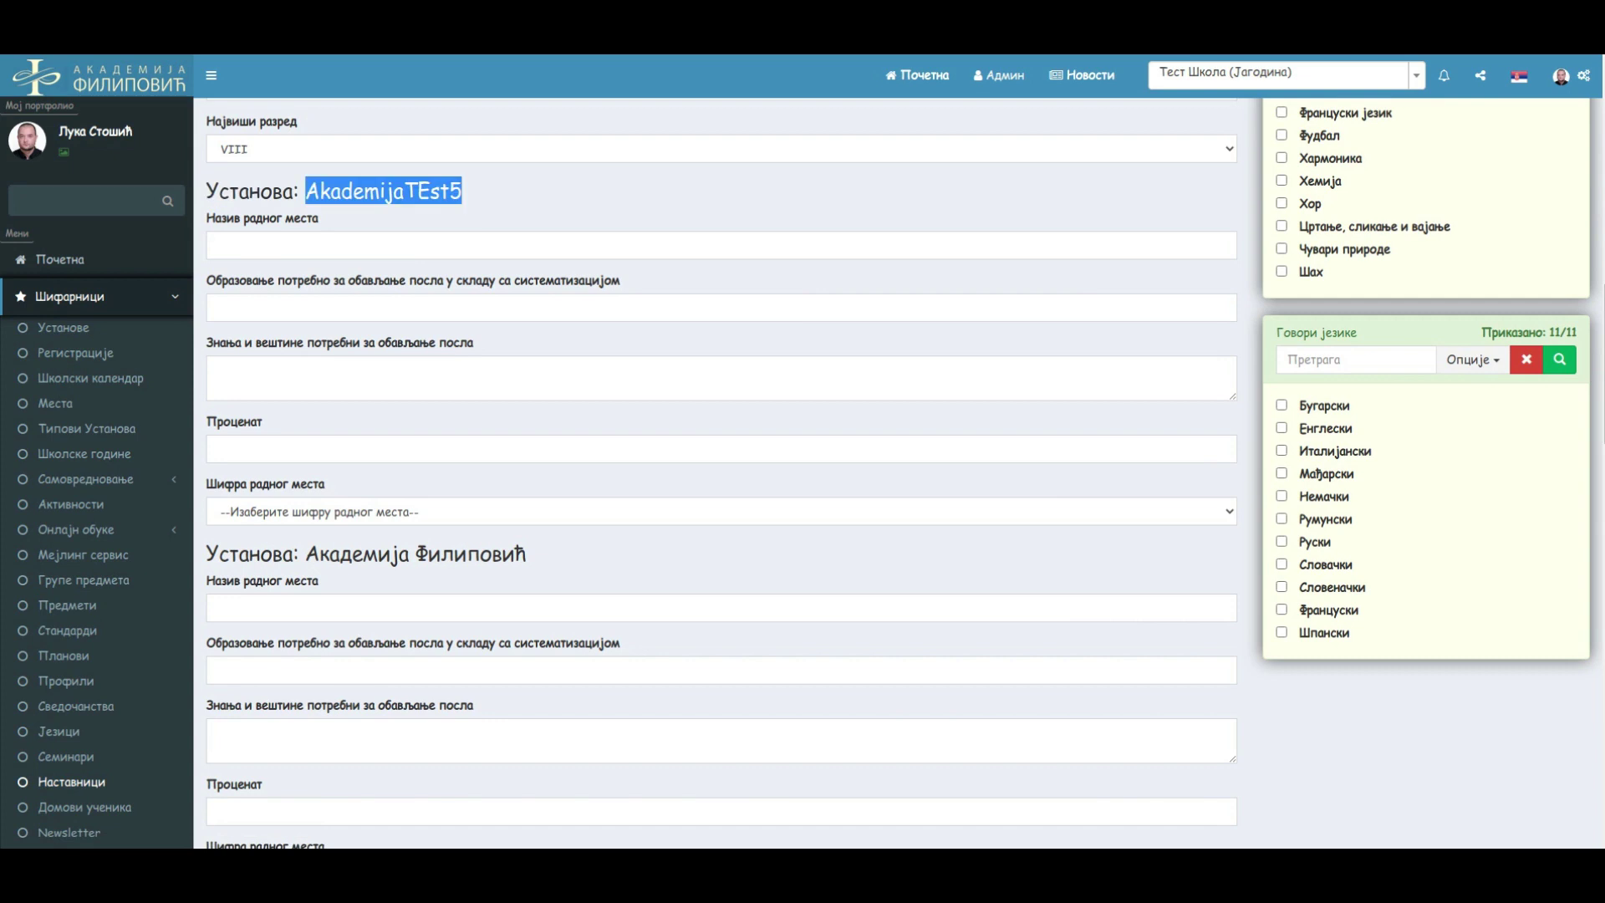
{"action": "right_click", "coordinate": [397, 197]}
{"action": "left_click", "coordinate": [435, 211]}
{"action": "left_click", "coordinate": [1278, 73]}
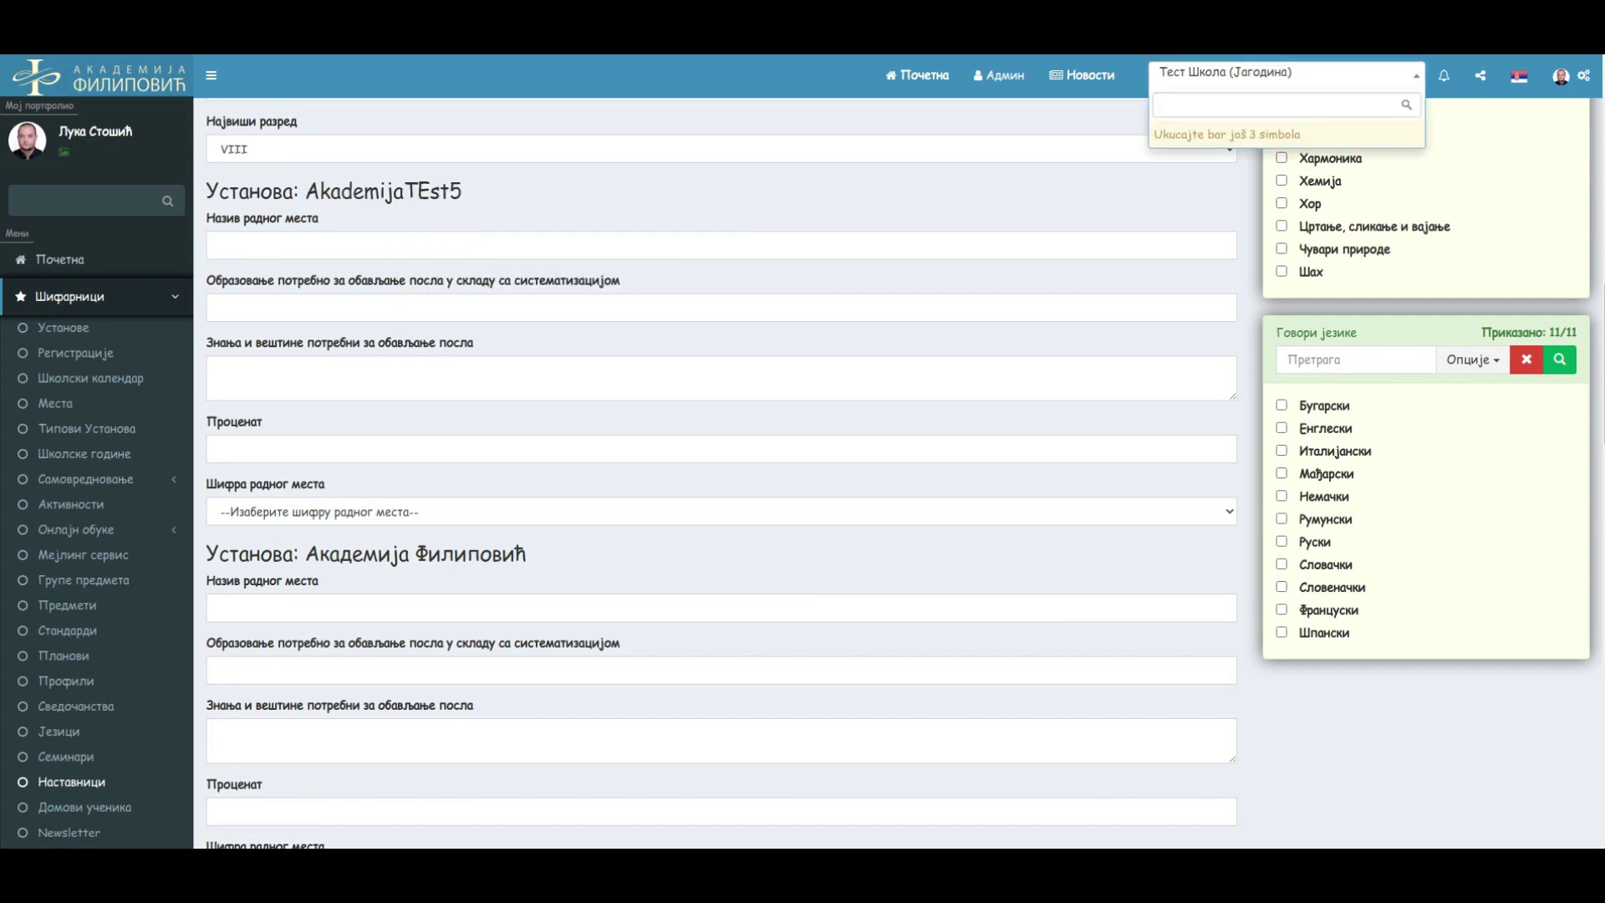
{"action": "right_click", "coordinate": [1237, 104]}
{"action": "left_click", "coordinate": [1254, 209]}
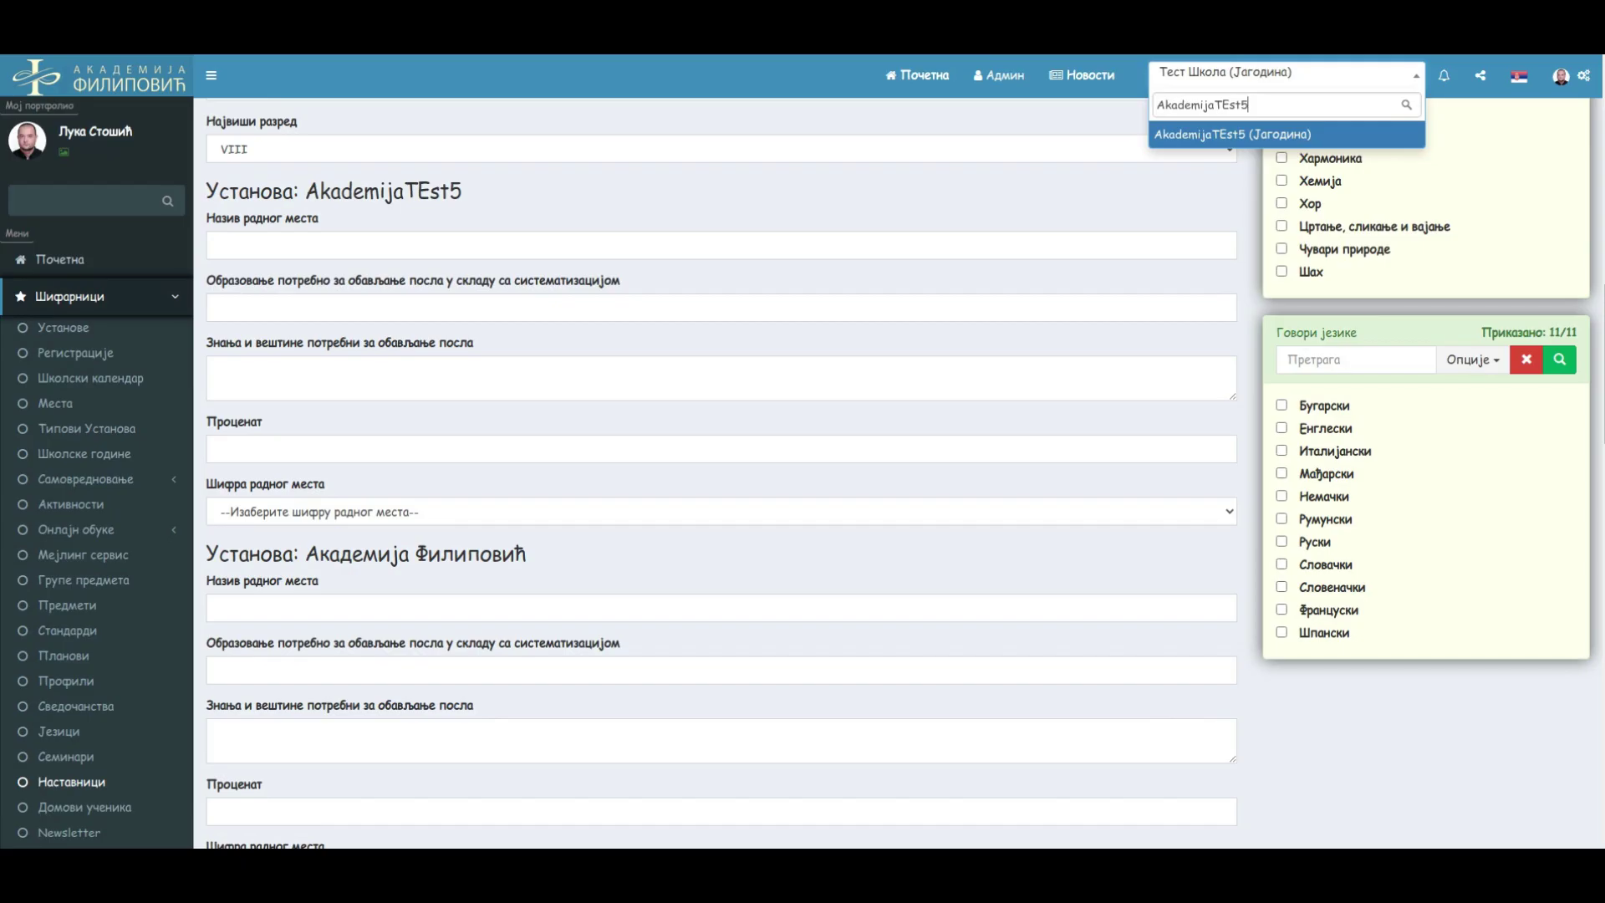
{"action": "key", "text": "Return"}
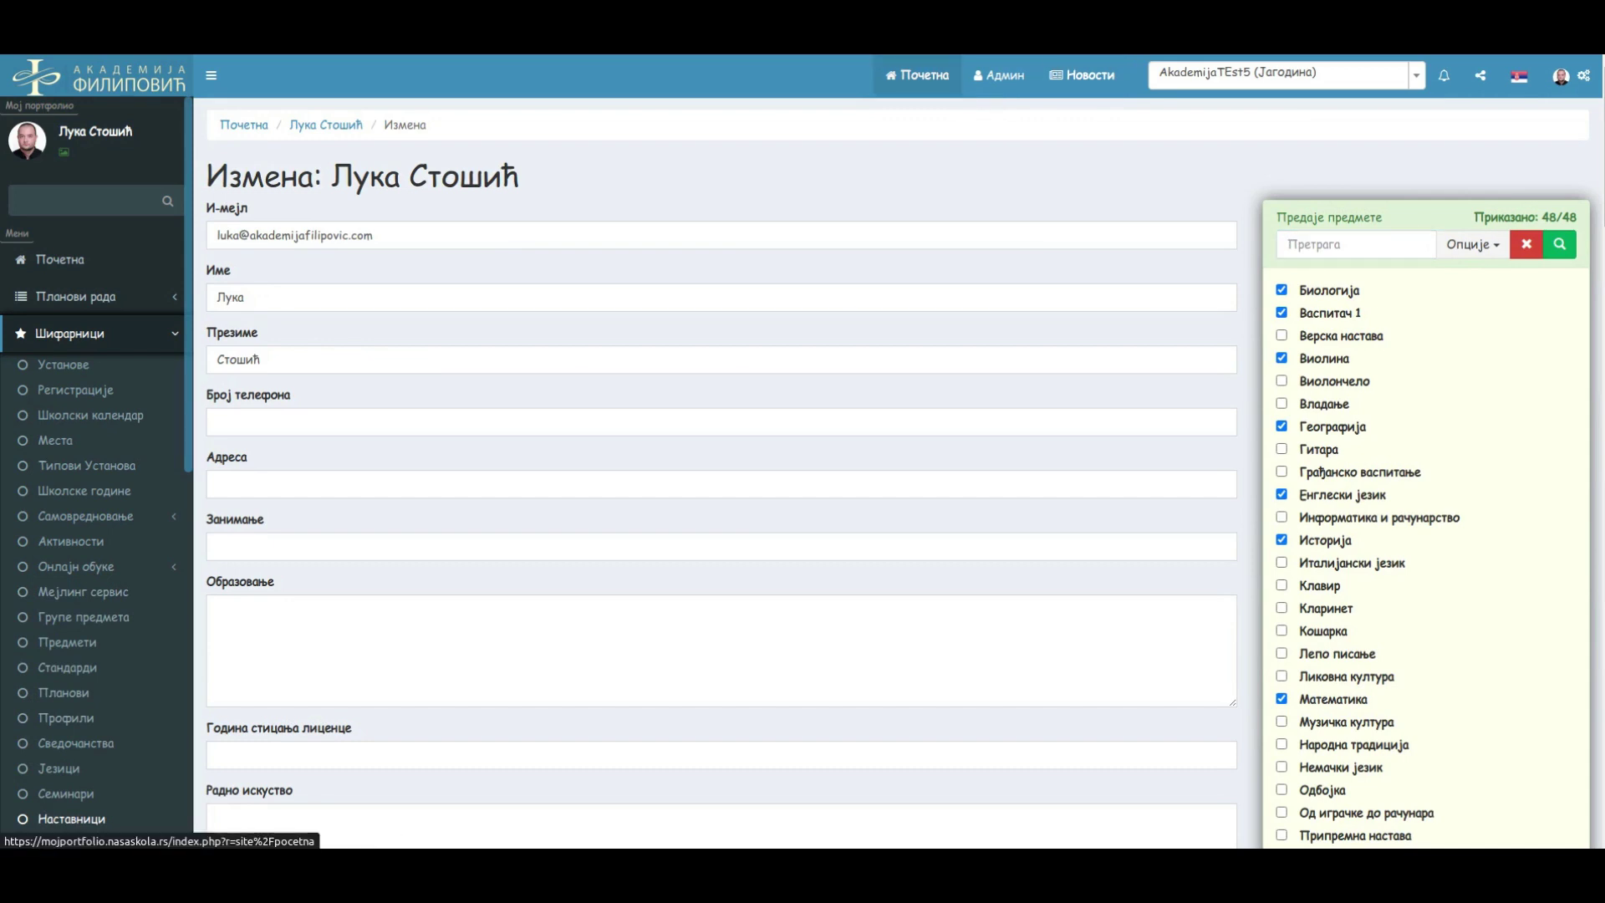
{"action": "left_click", "coordinate": [917, 75]}
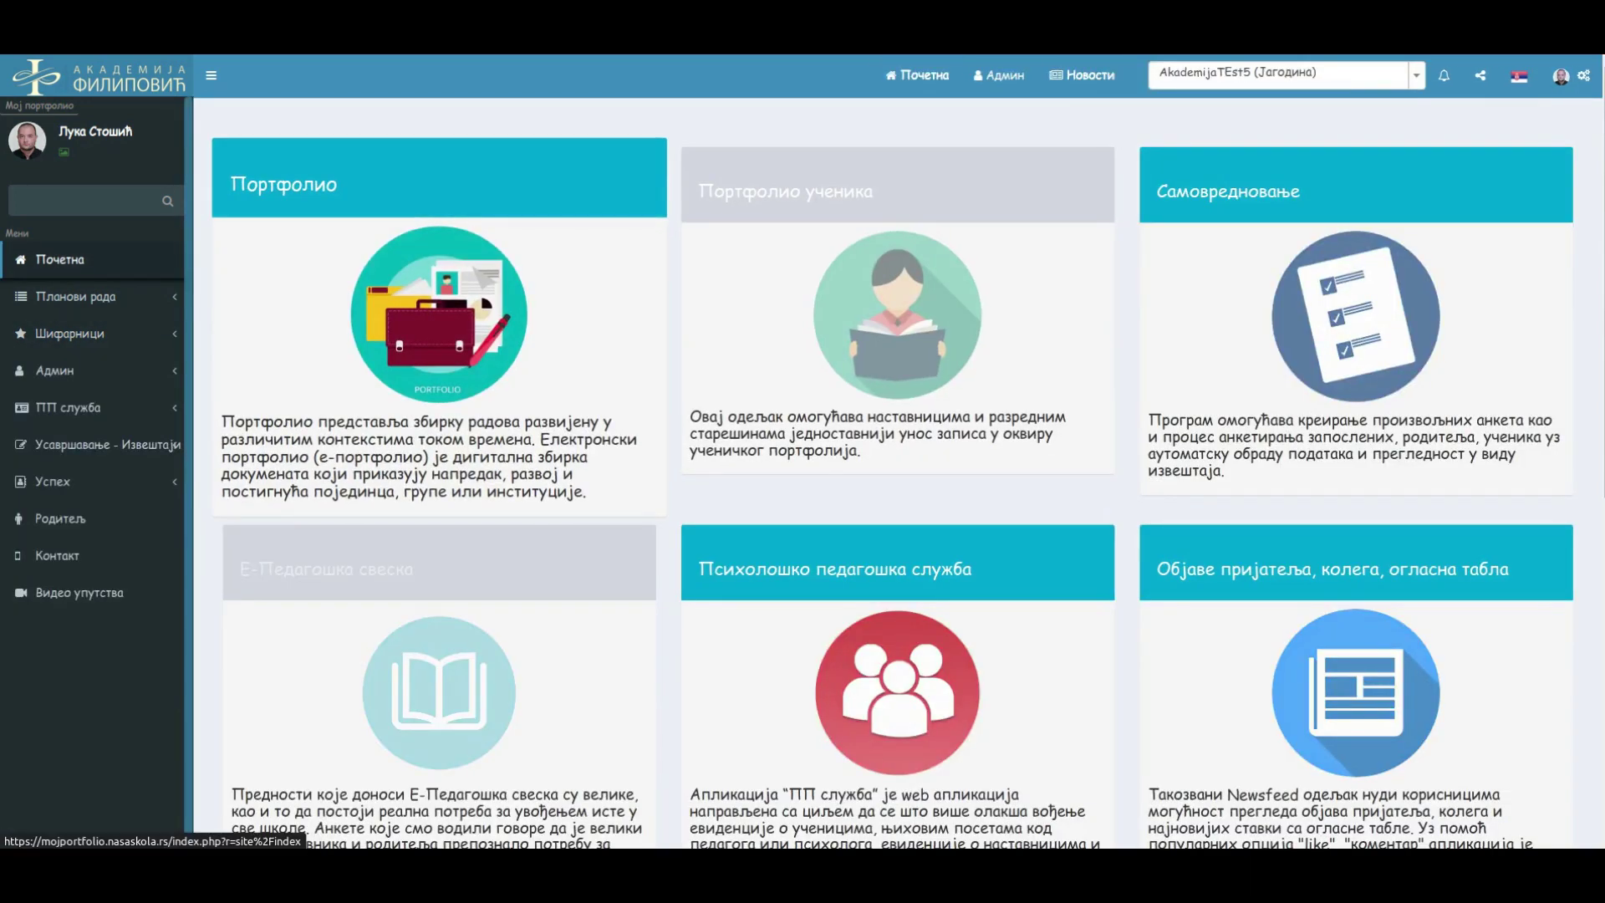
{"action": "left_click", "coordinate": [439, 314]}
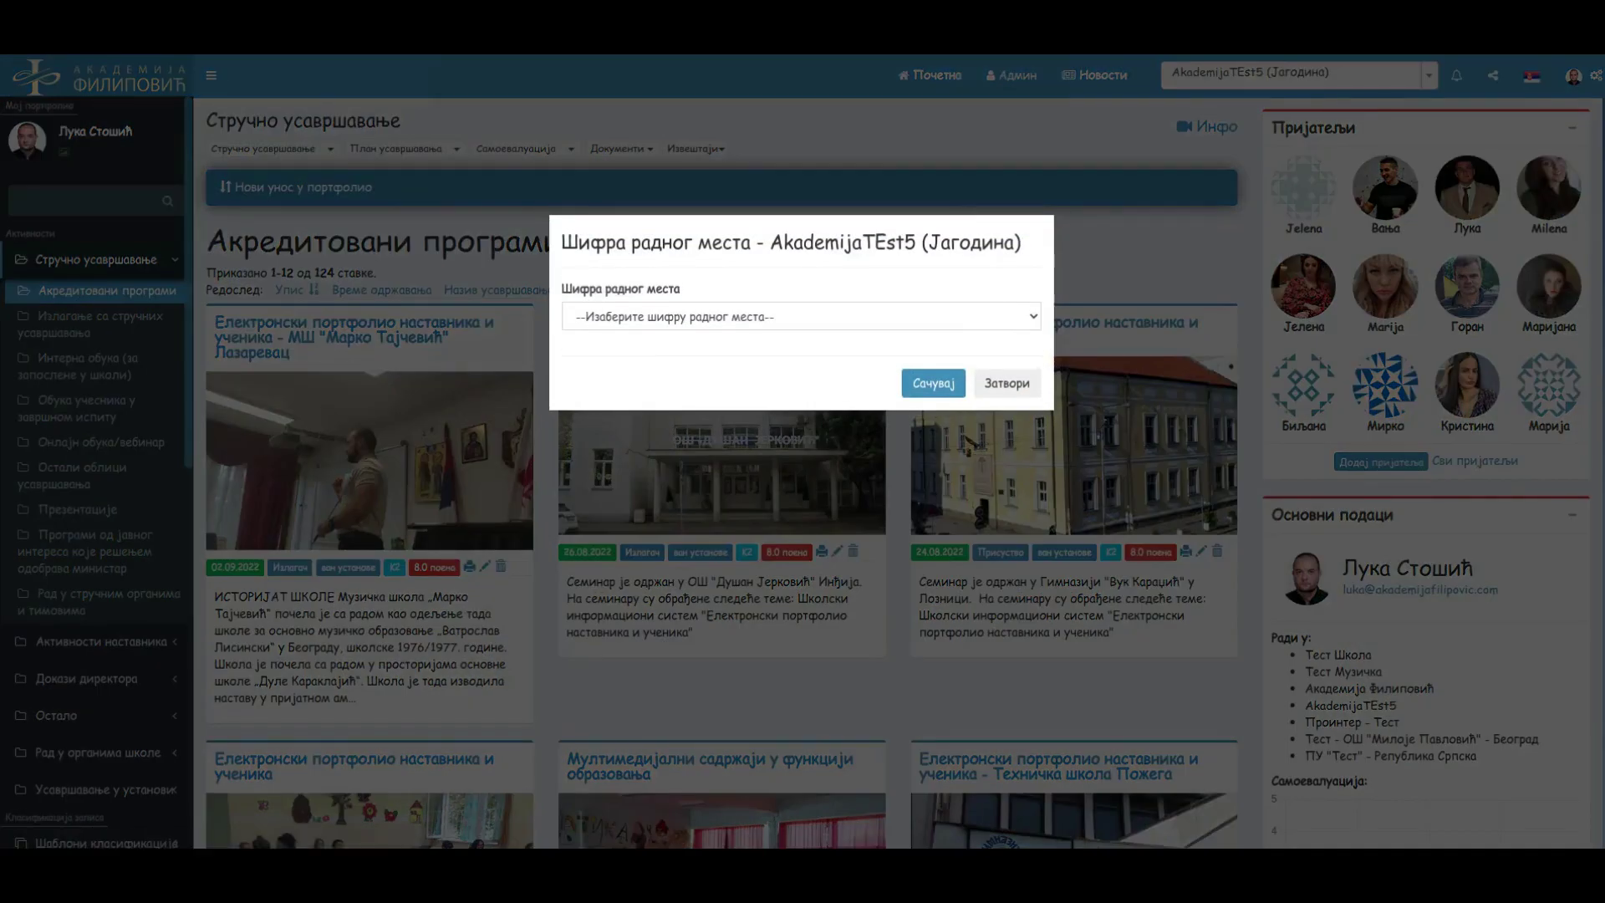
Close the job code dialog for AkademijaTEst5 without saving and switch the active institution to Тест Школа (Јагодина)
{"action": "left_click_drag", "start_coordinate": [769, 242], "coordinate": [1021, 242]}
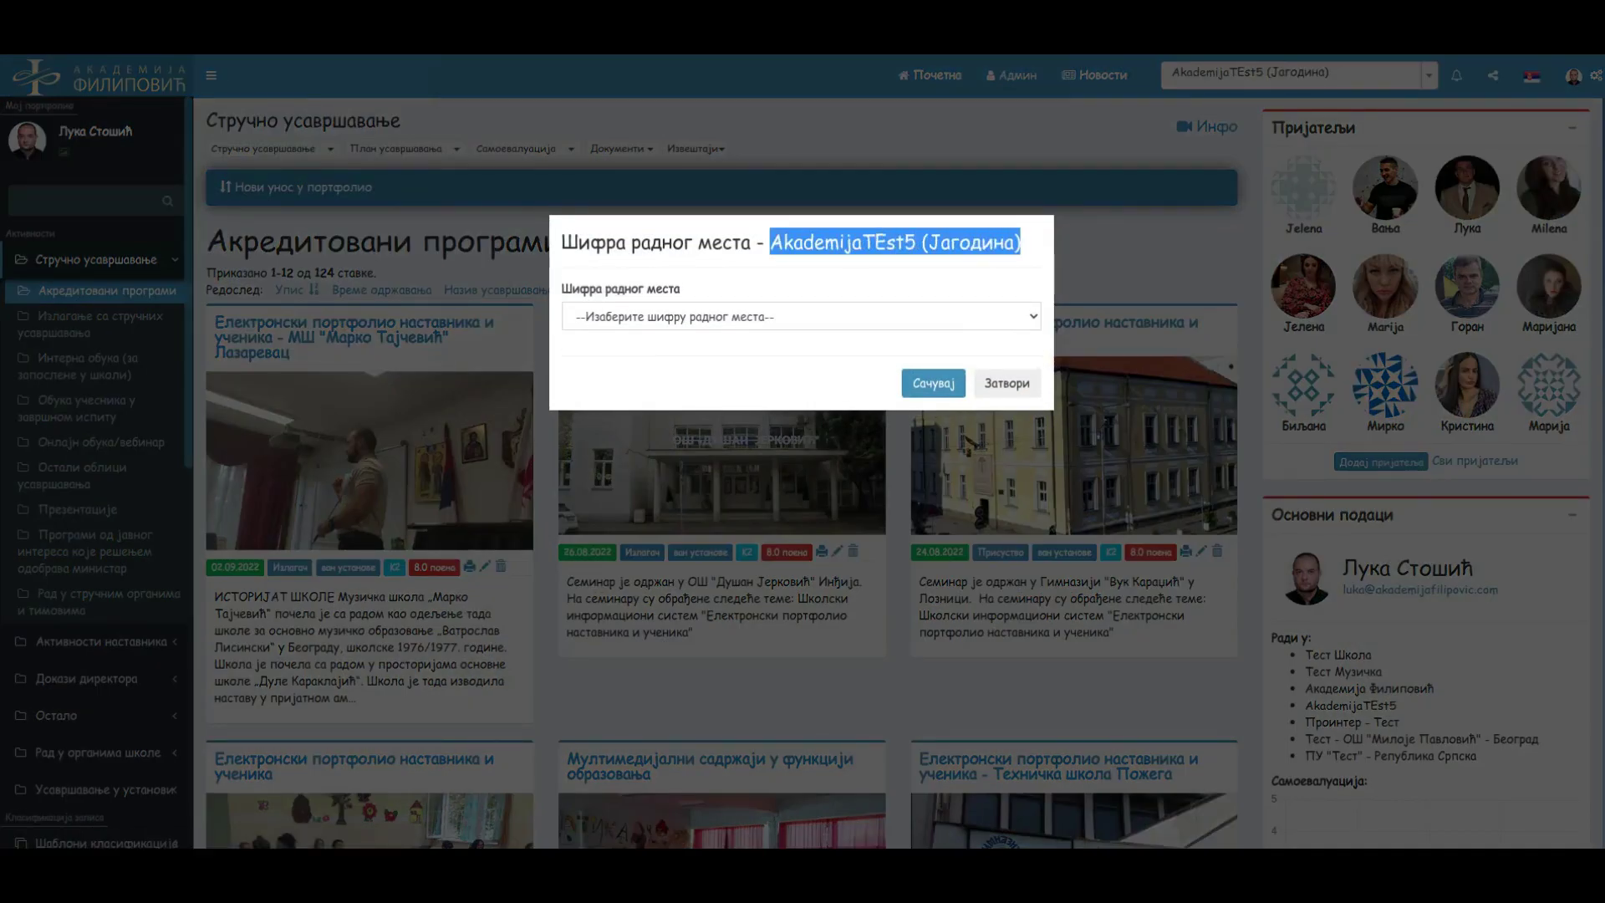
{"action": "left_click", "coordinate": [1008, 383]}
{"action": "left_click", "coordinate": [1288, 75]}
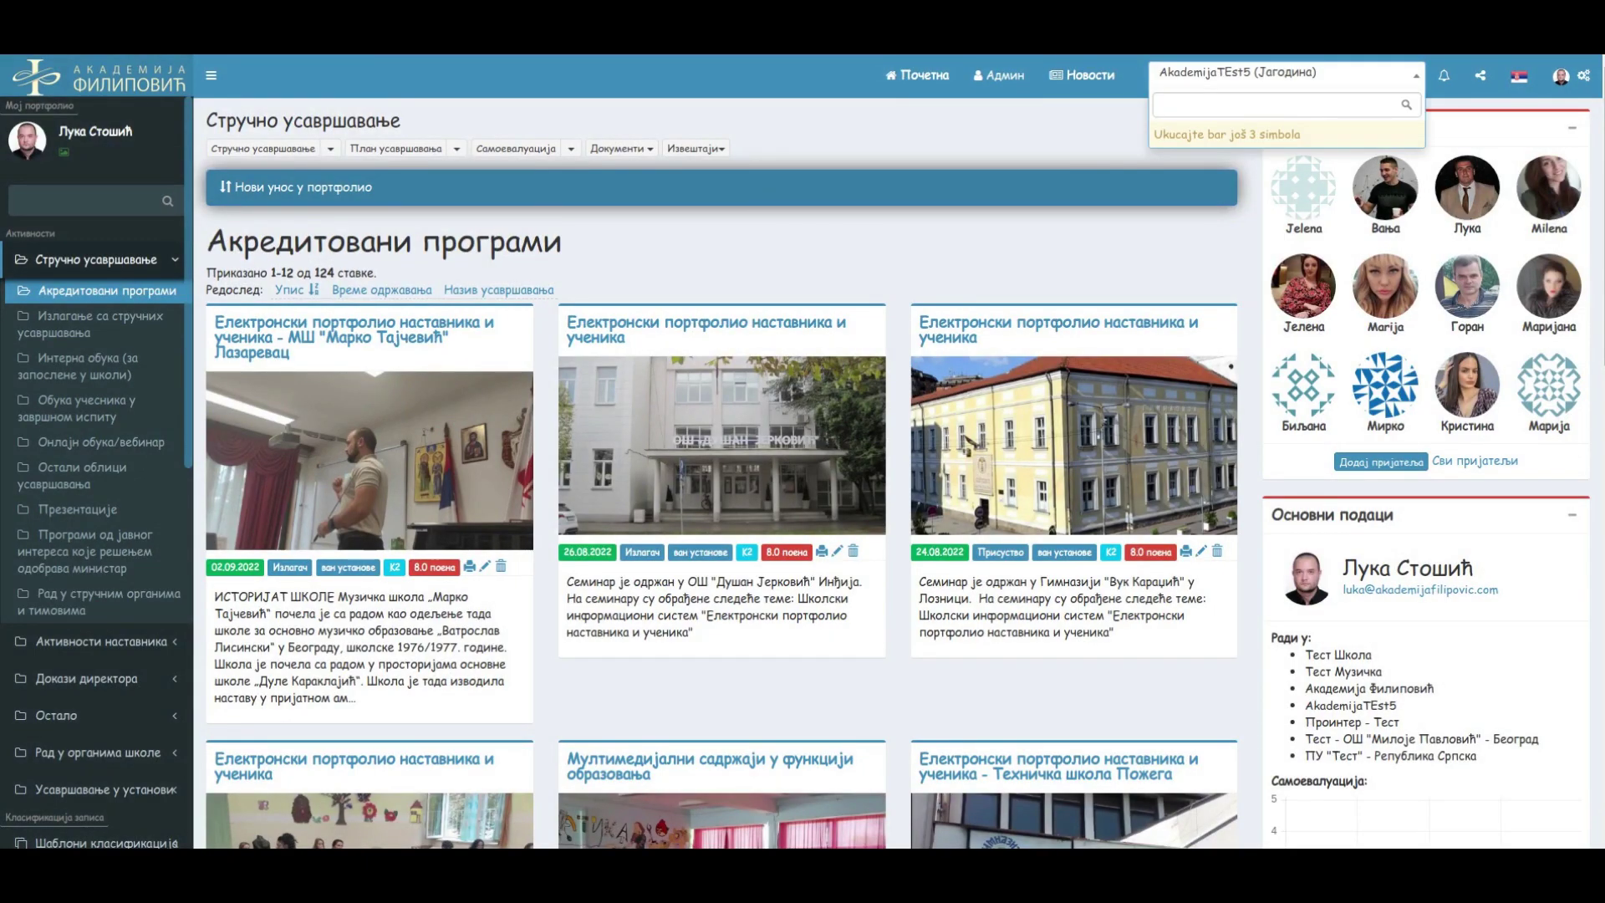
{"action": "type", "text": "тест ш"}
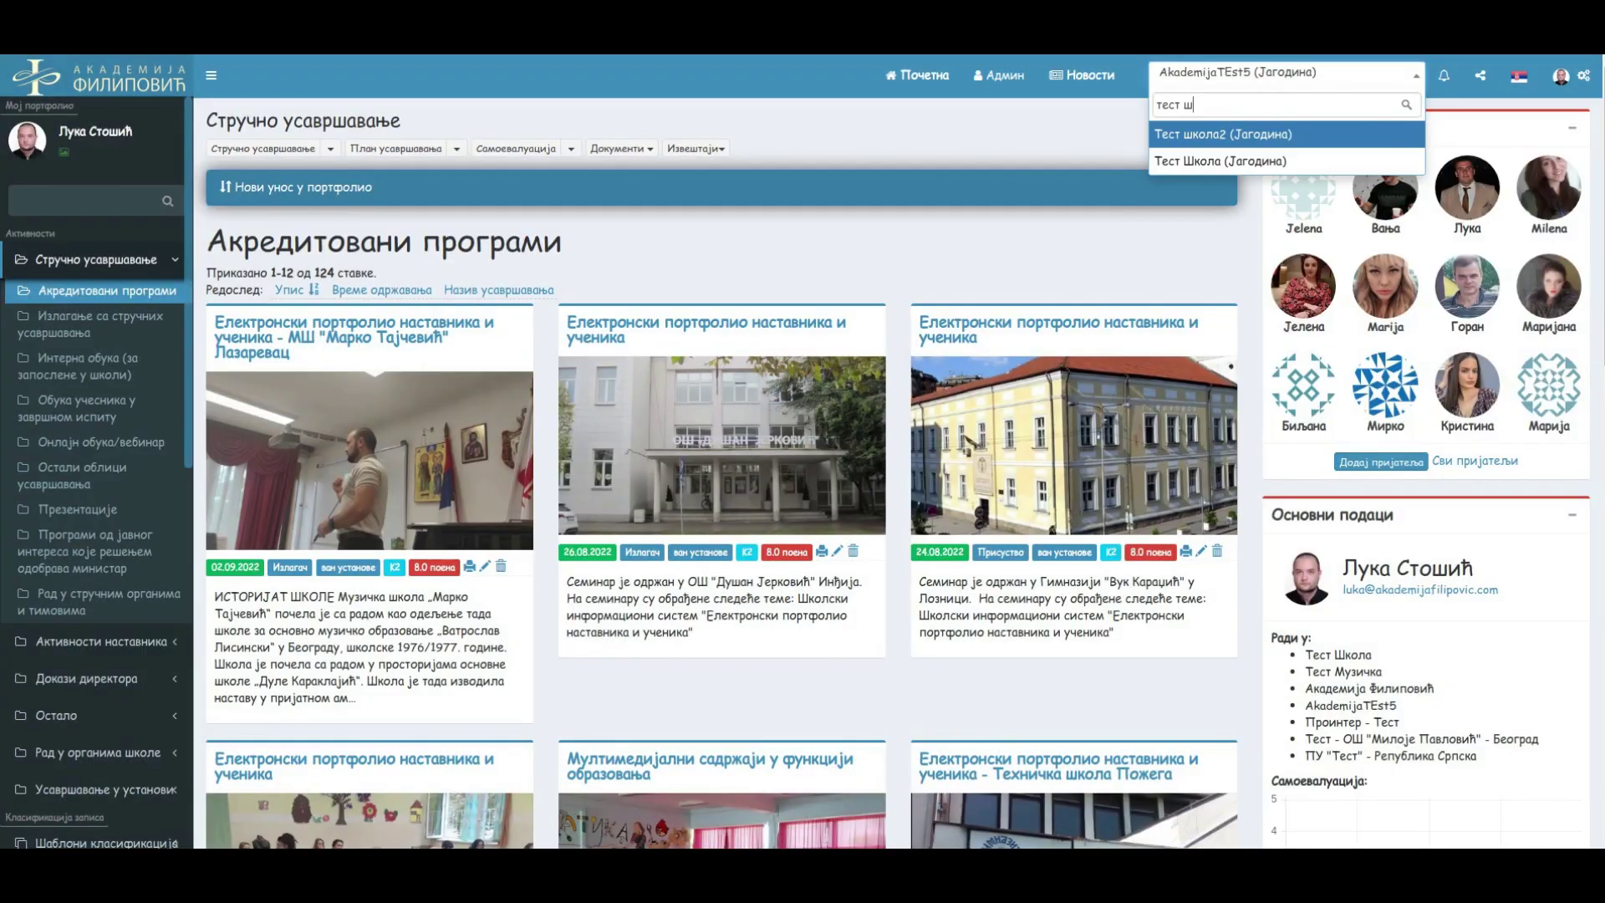
{"action": "key", "text": "Down"}
{"action": "key", "text": "Return"}
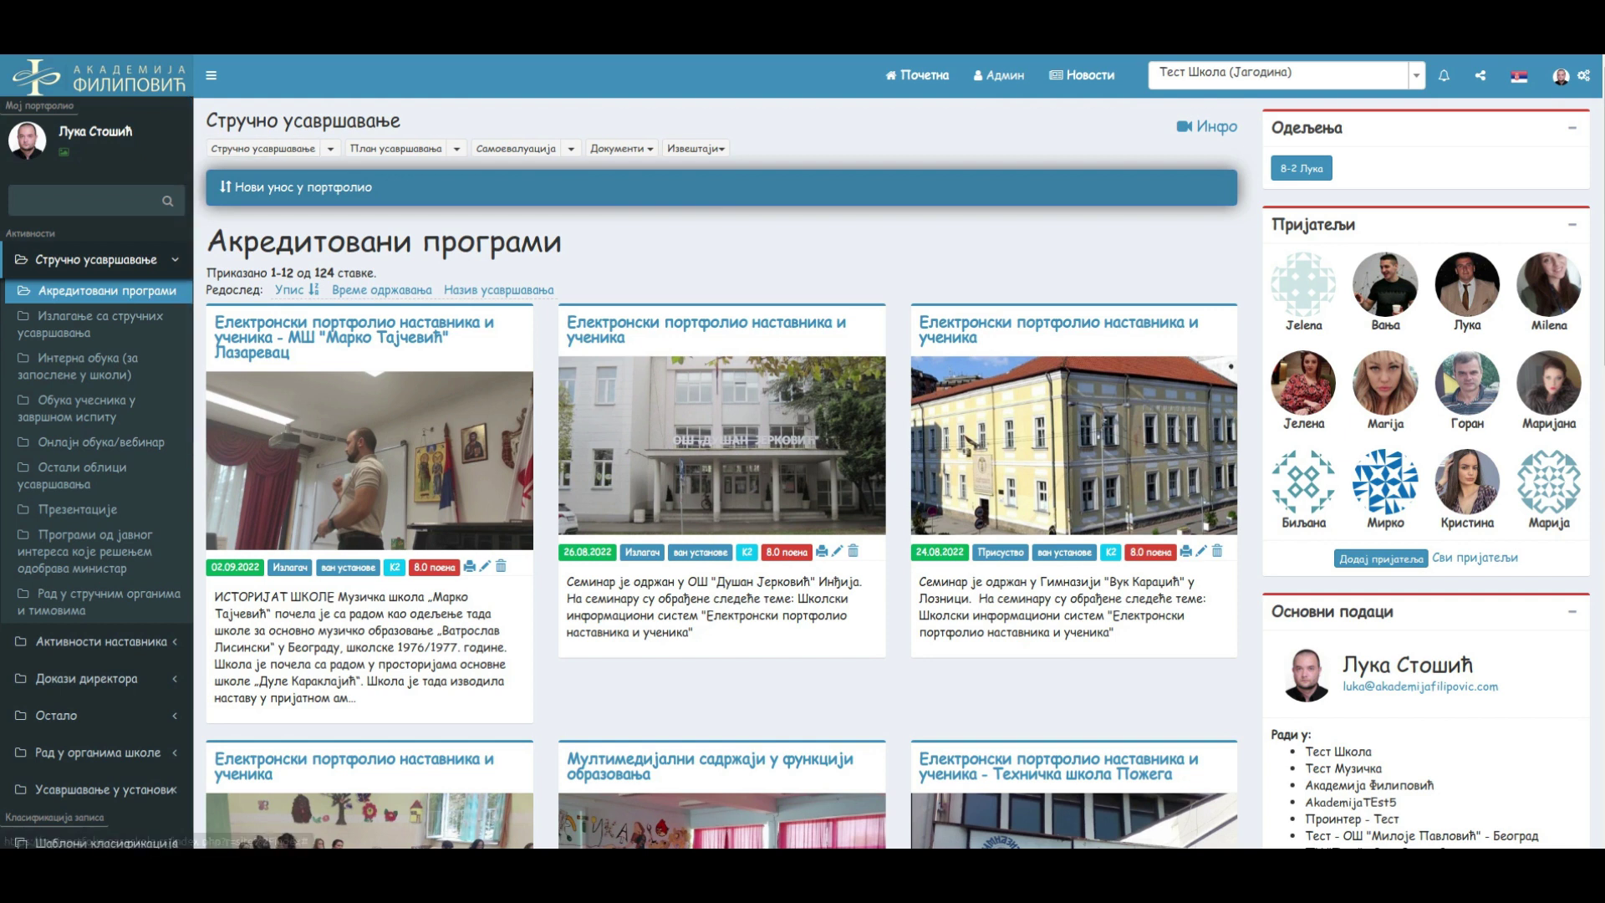
Start a new portfolio entry, open the accredited seminar database and examine the job codes of the first seminar
{"action": "left_click", "coordinate": [302, 186]}
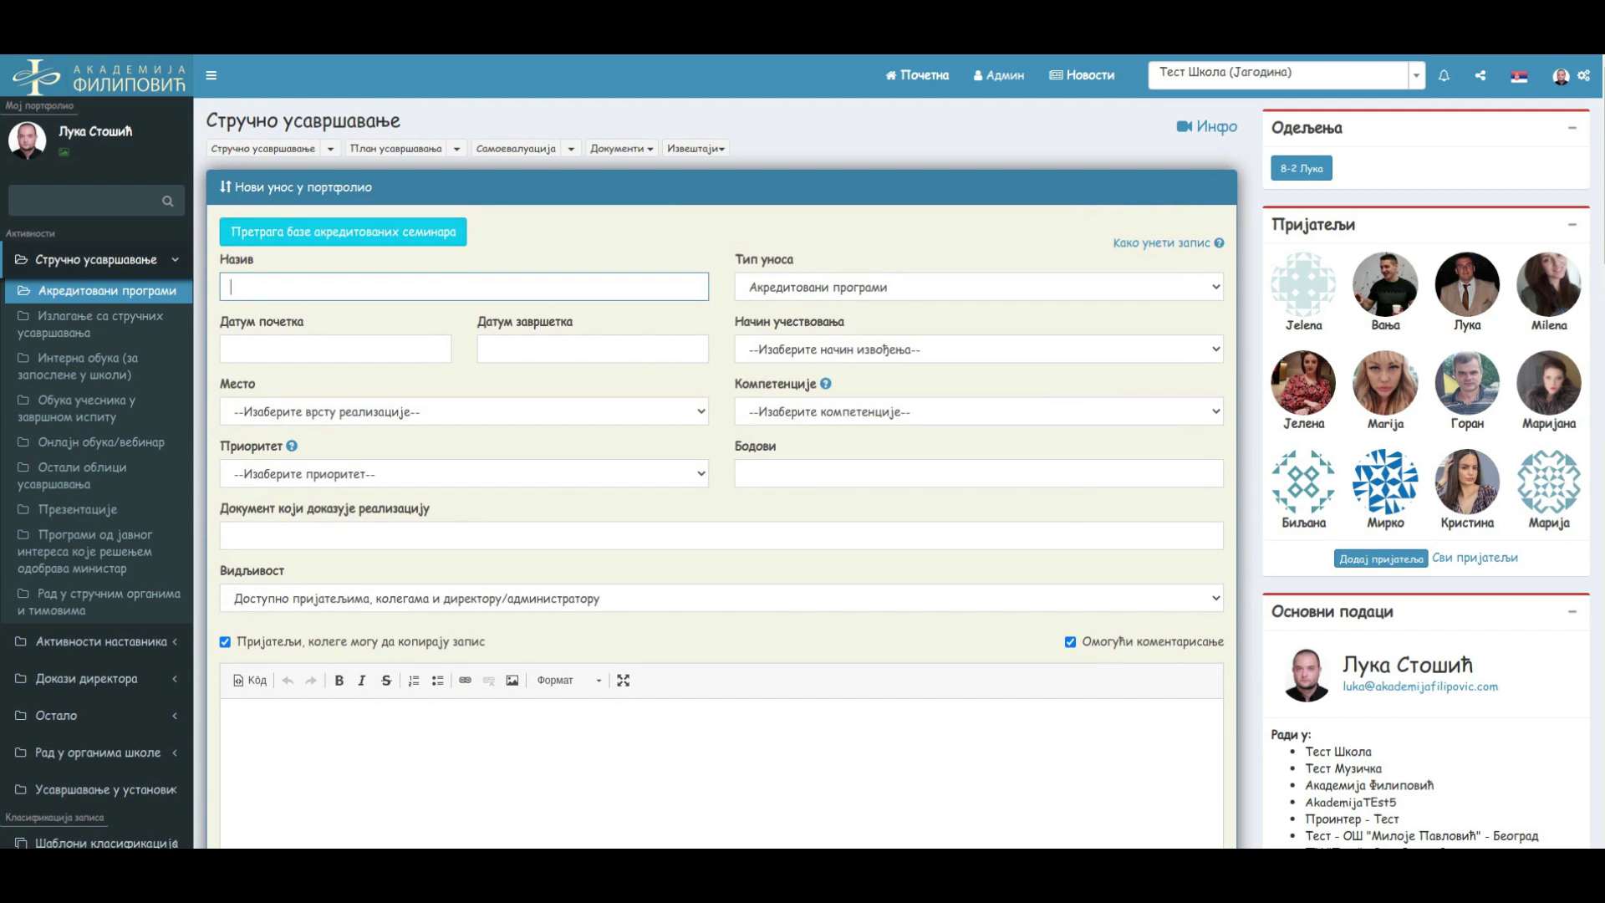
{"action": "left_click", "coordinate": [342, 232]}
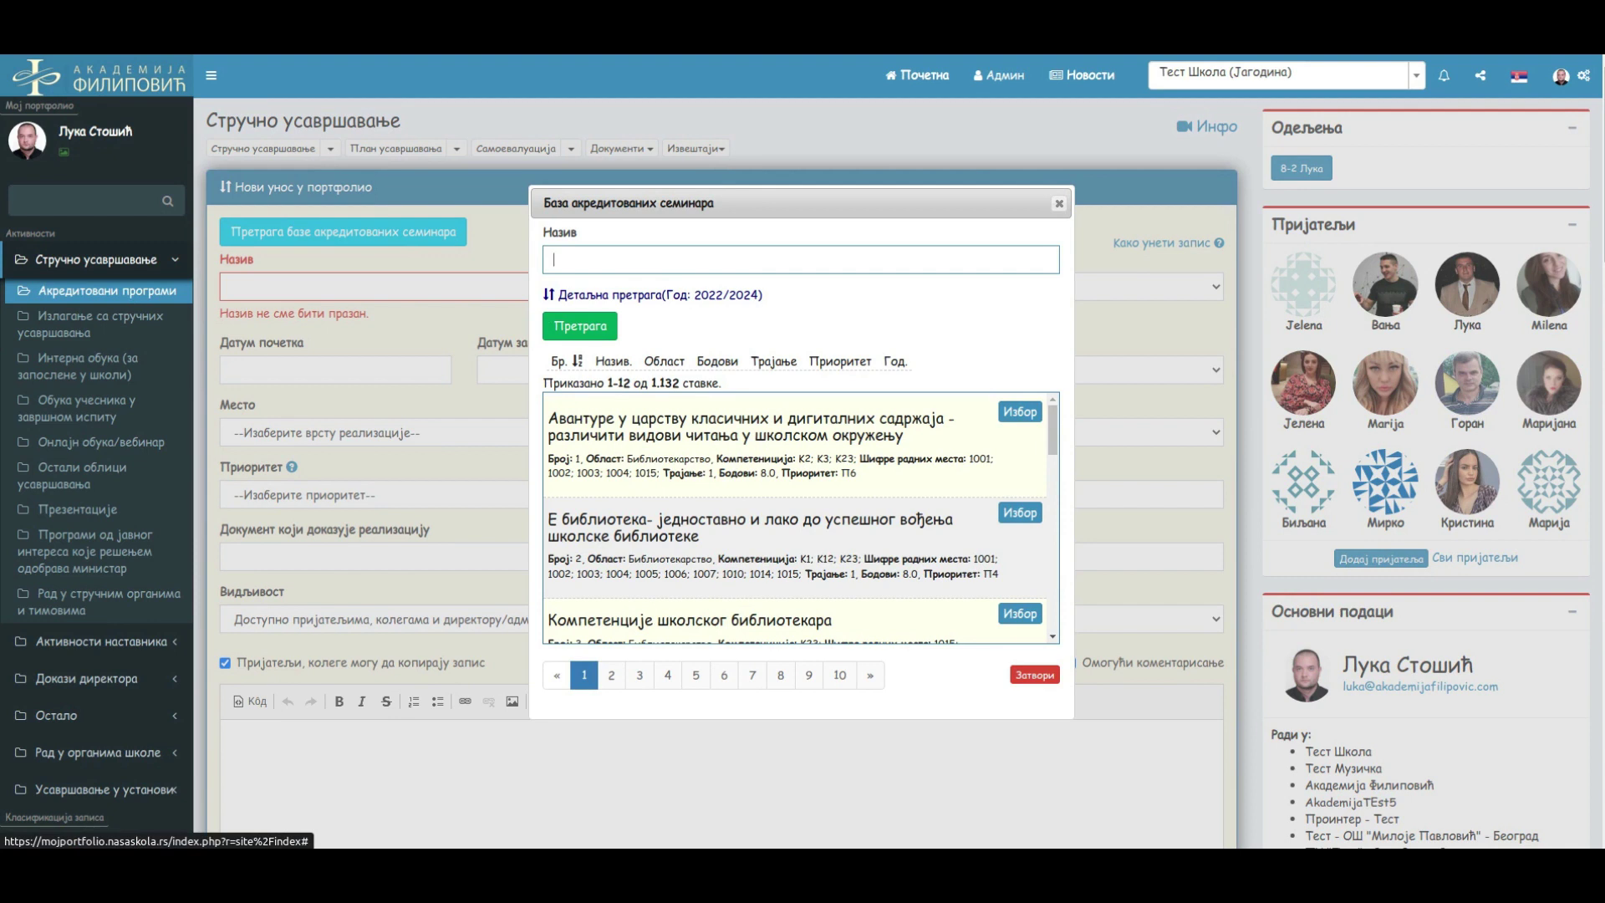
{"action": "scroll", "coordinate": [727, 501], "scroll_direction": "down", "scroll_amount": 1}
{"action": "scroll", "coordinate": [727, 502], "scroll_direction": "up", "scroll_amount": 1}
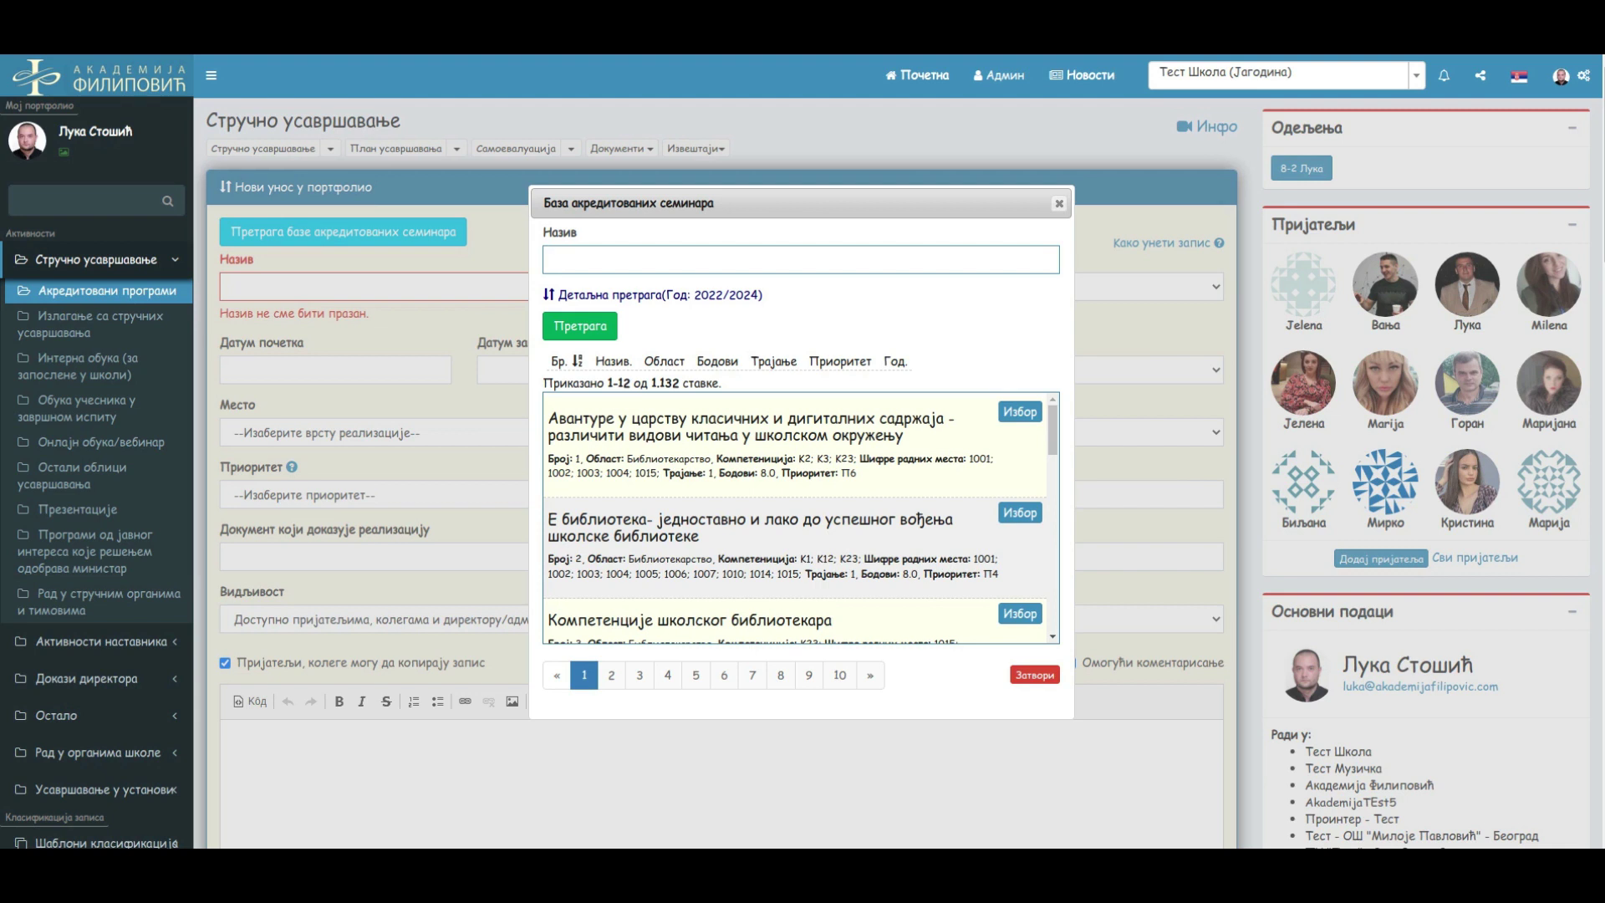
{"action": "left_click_drag", "start_coordinate": [798, 459], "coordinate": [994, 458]}
{"action": "left_click_drag", "start_coordinate": [547, 474], "coordinate": [657, 473]}
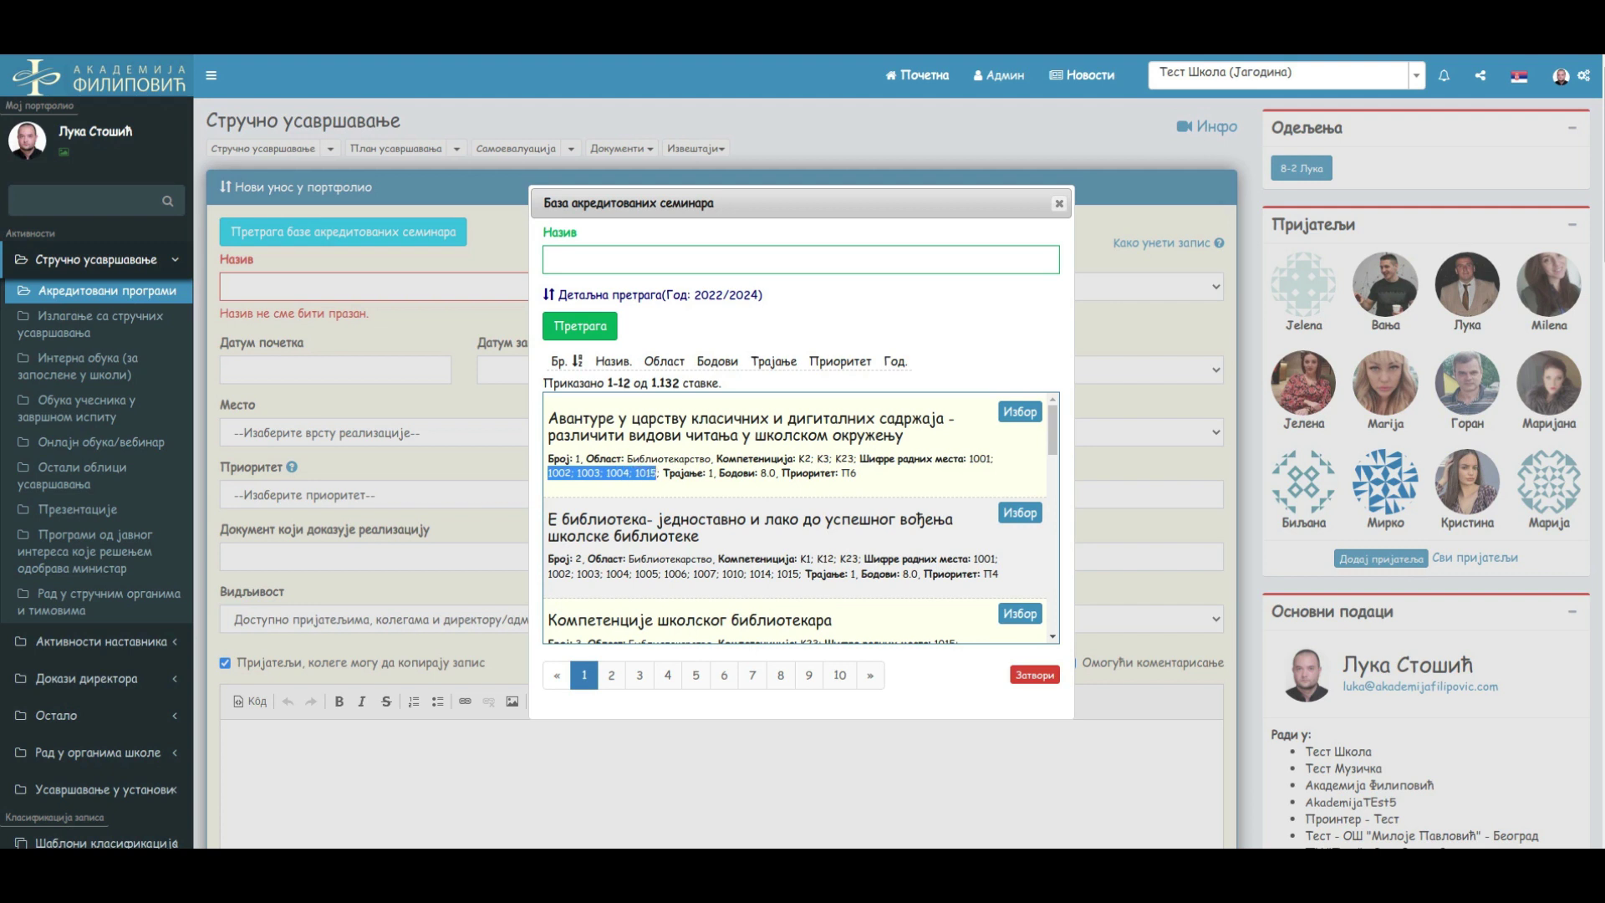
Search the seminars by competence "К3 - Компетенције наставника за подршку развоју личности детета и ученика" and check the first result's competences
{"action": "left_click", "coordinate": [659, 295]}
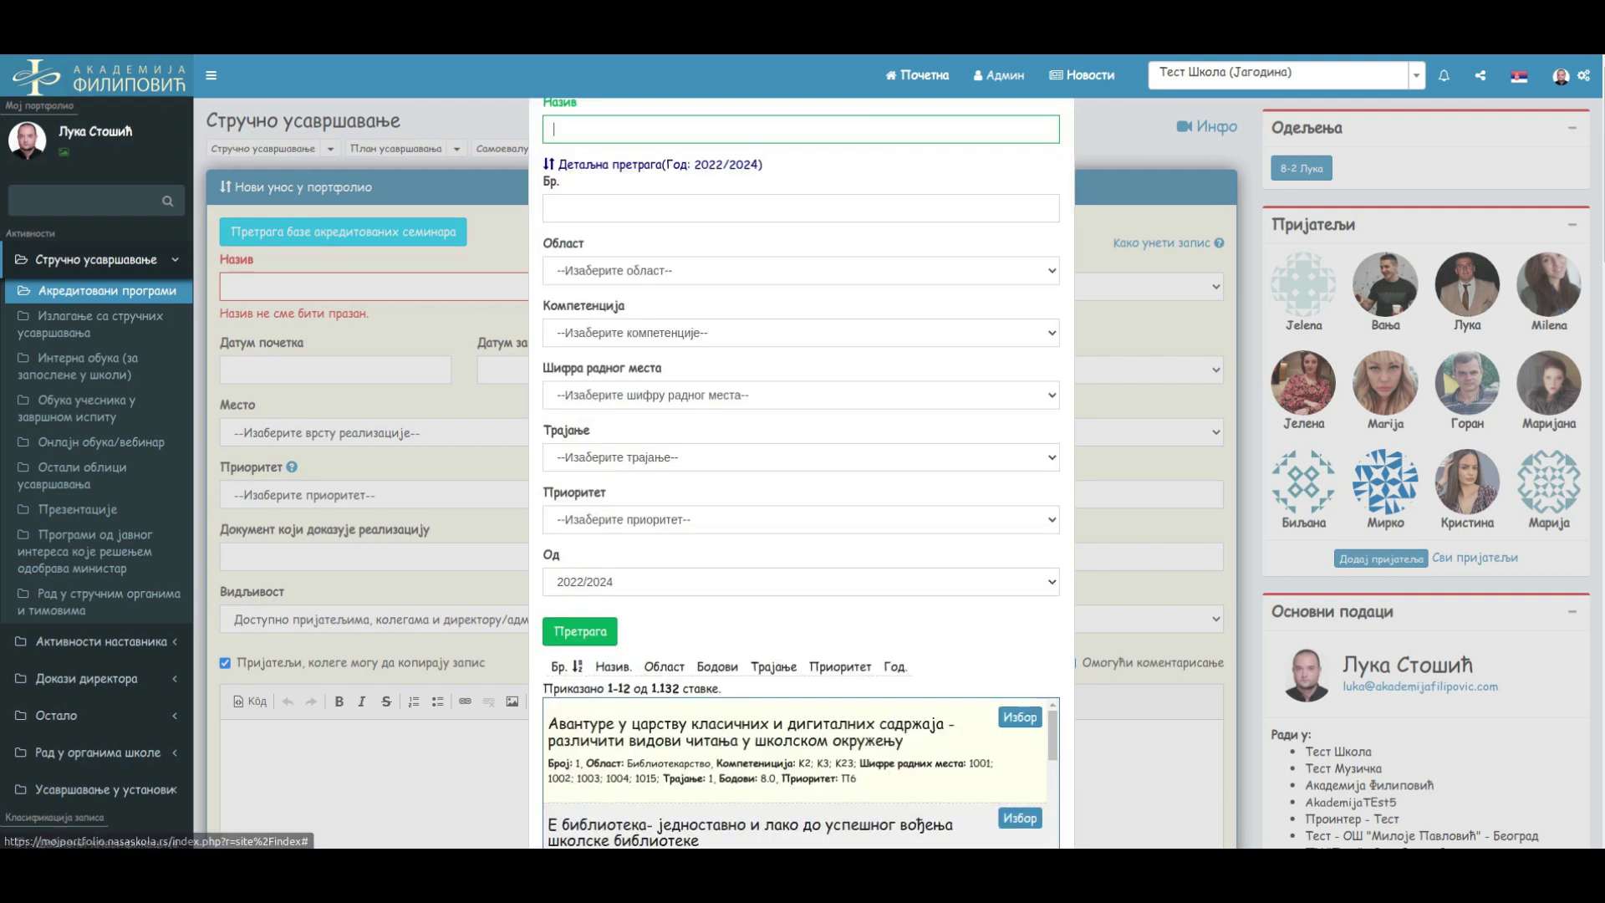
{"action": "scroll", "coordinate": [801, 473], "scroll_direction": "down", "scroll_amount": 2}
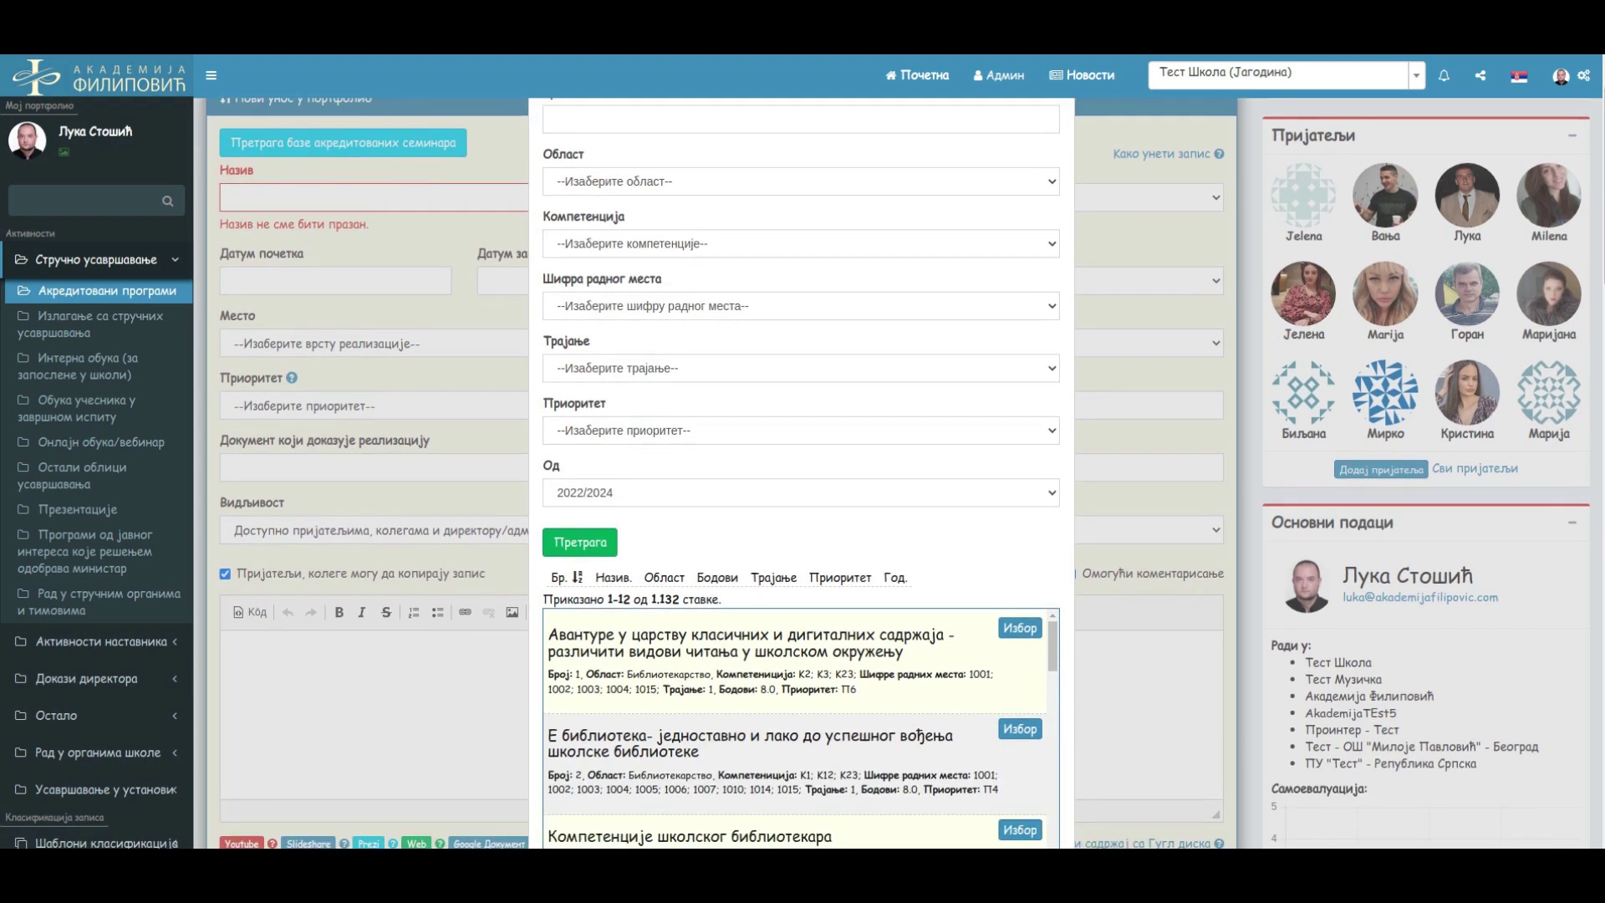
{"action": "left_click_drag", "start_coordinate": [797, 674], "coordinate": [854, 674]}
{"action": "left_click", "coordinate": [801, 244]}
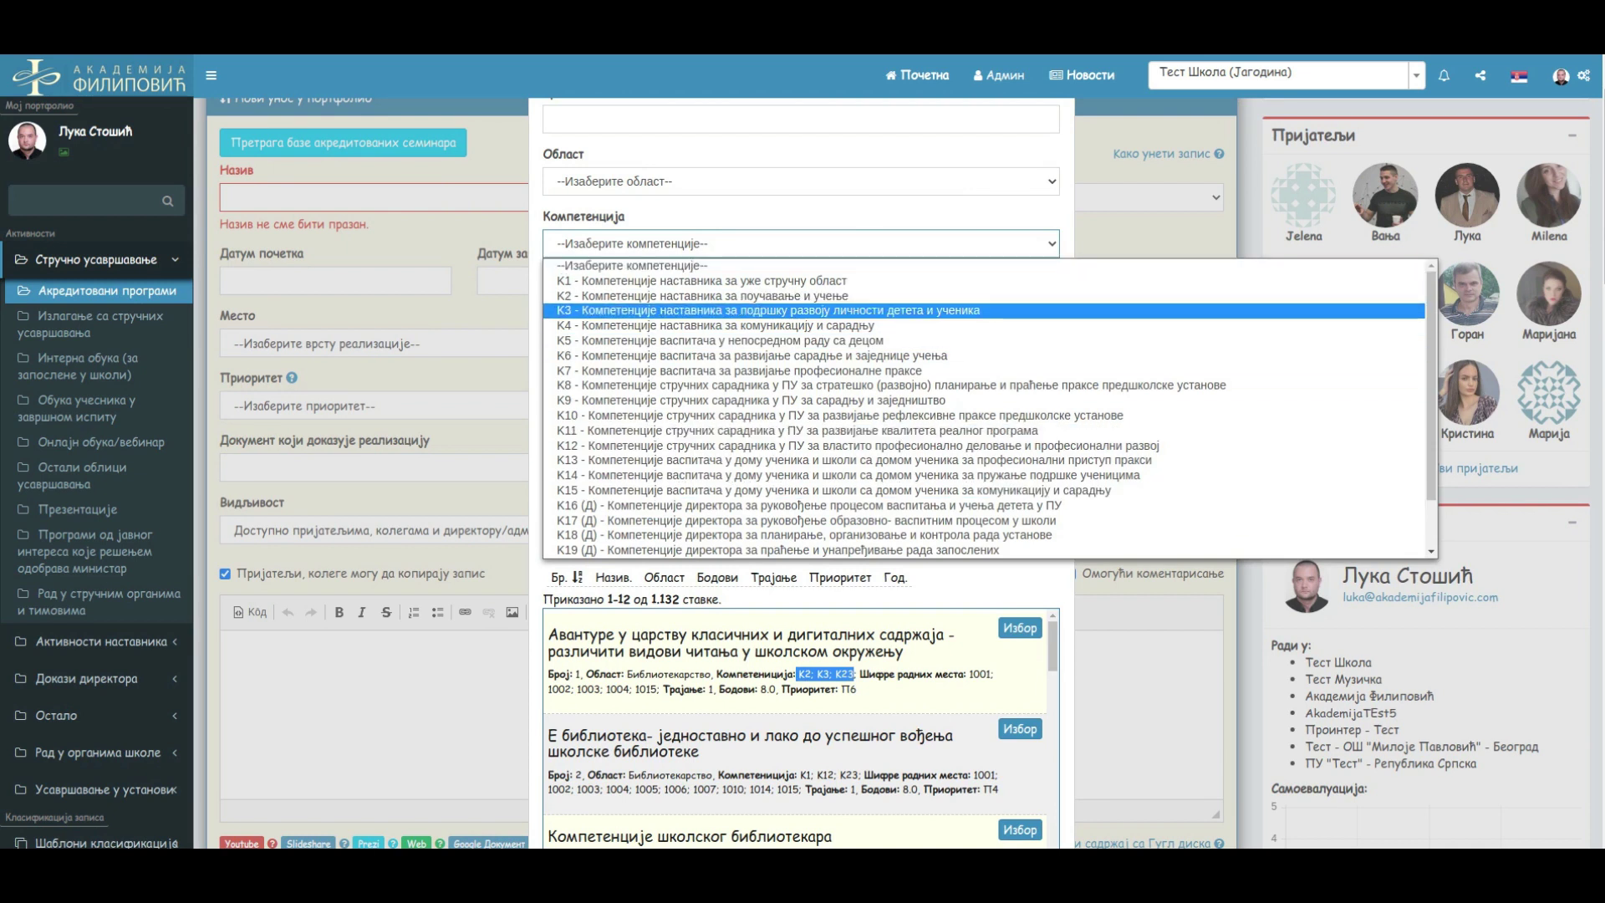
{"action": "left_click", "coordinate": [767, 311]}
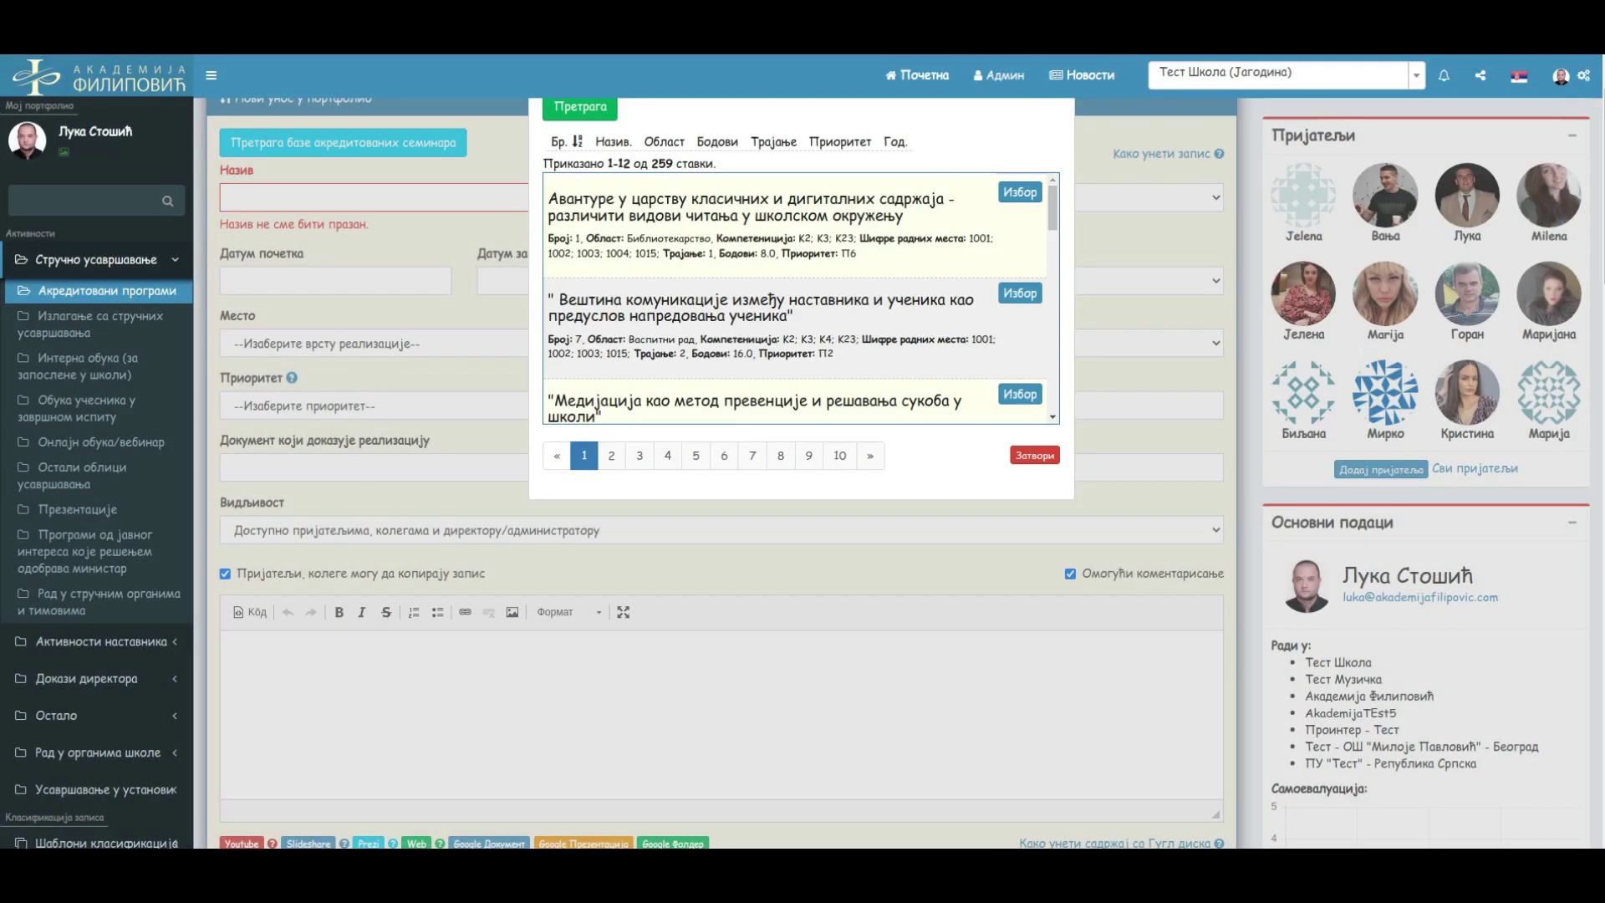
{"action": "left_click_drag", "start_coordinate": [797, 239], "coordinate": [854, 238]}
{"action": "scroll", "coordinate": [801, 469], "scroll_direction": "up", "scroll_amount": 1}
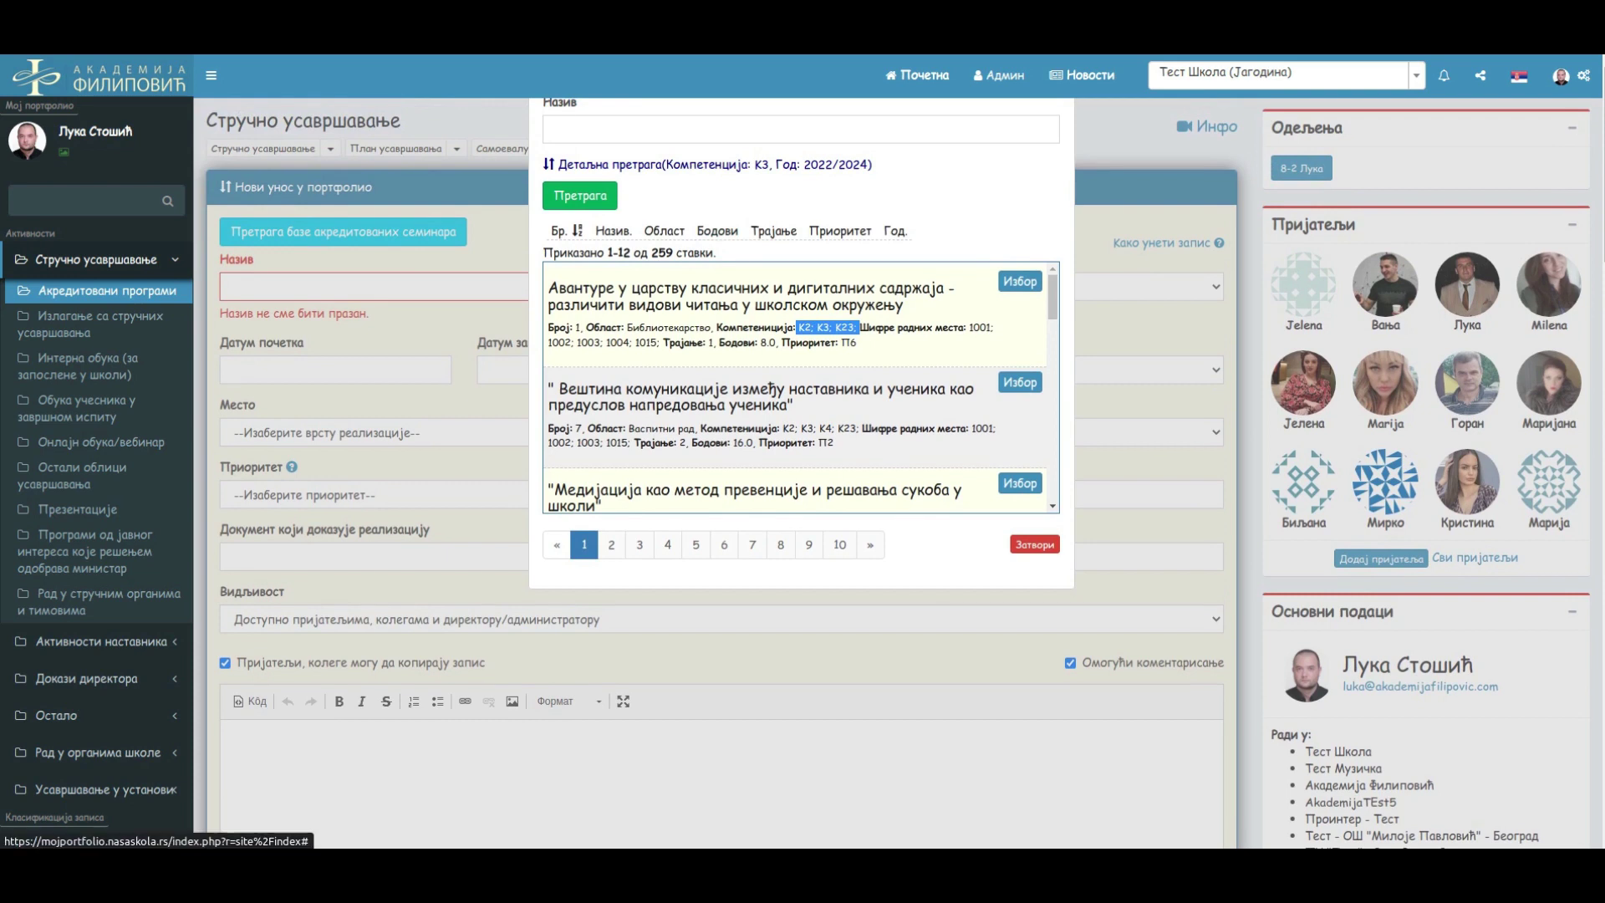
Narrow the seminar search to job code "1002 - Наставник предметне наставе – основна школа" and check the competences and job codes of the first two results
{"action": "left_click", "coordinate": [715, 164]}
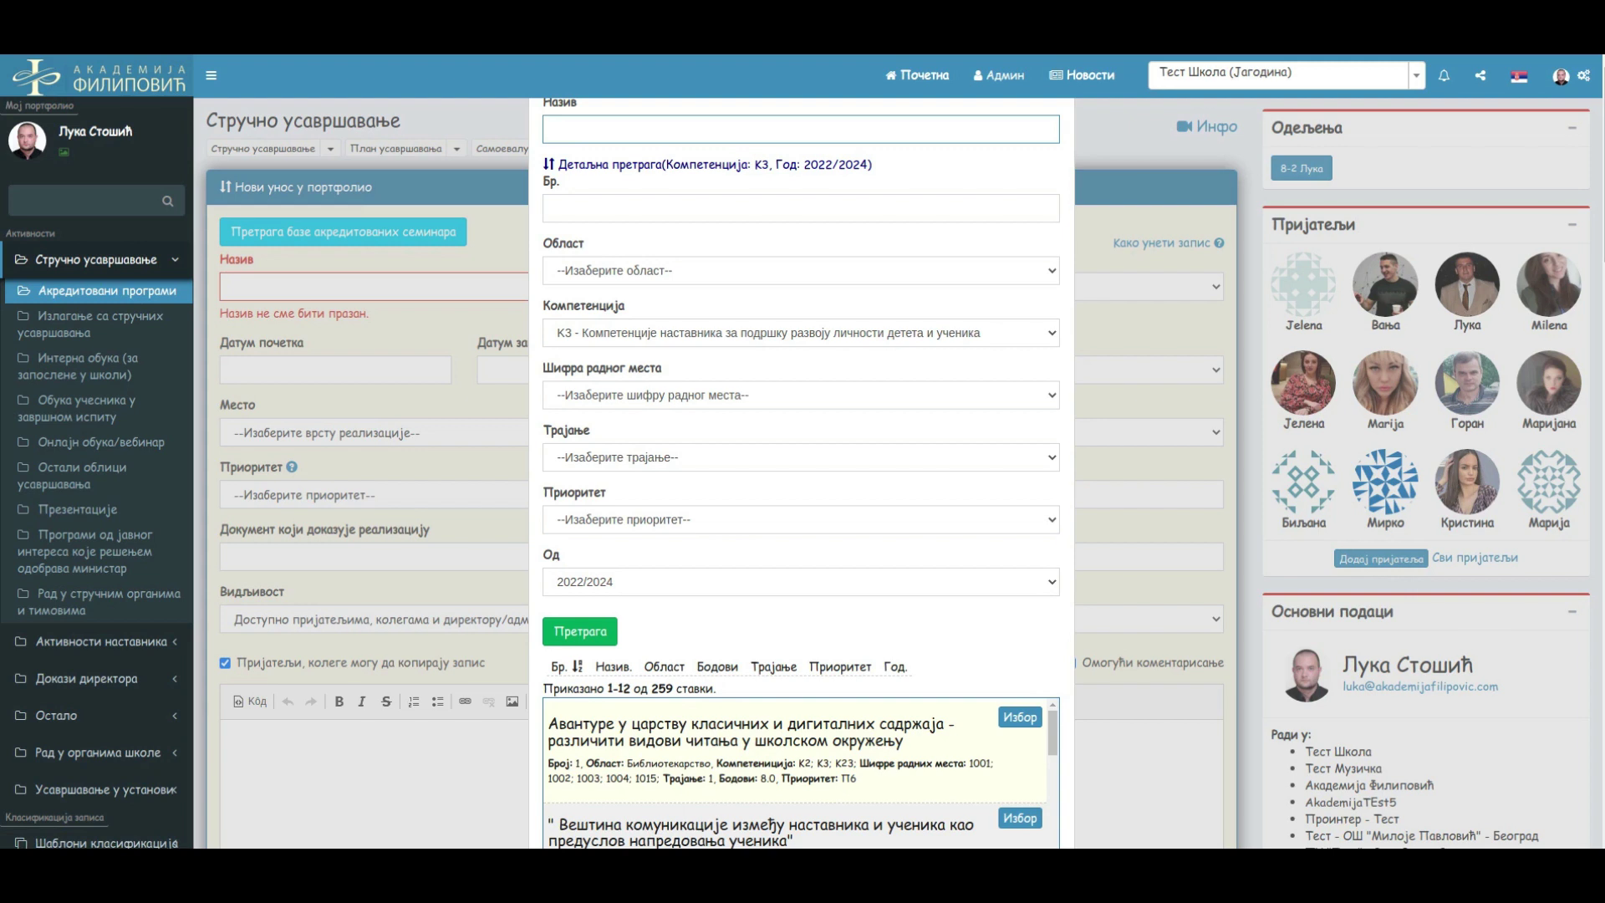
{"action": "left_click", "coordinate": [801, 396]}
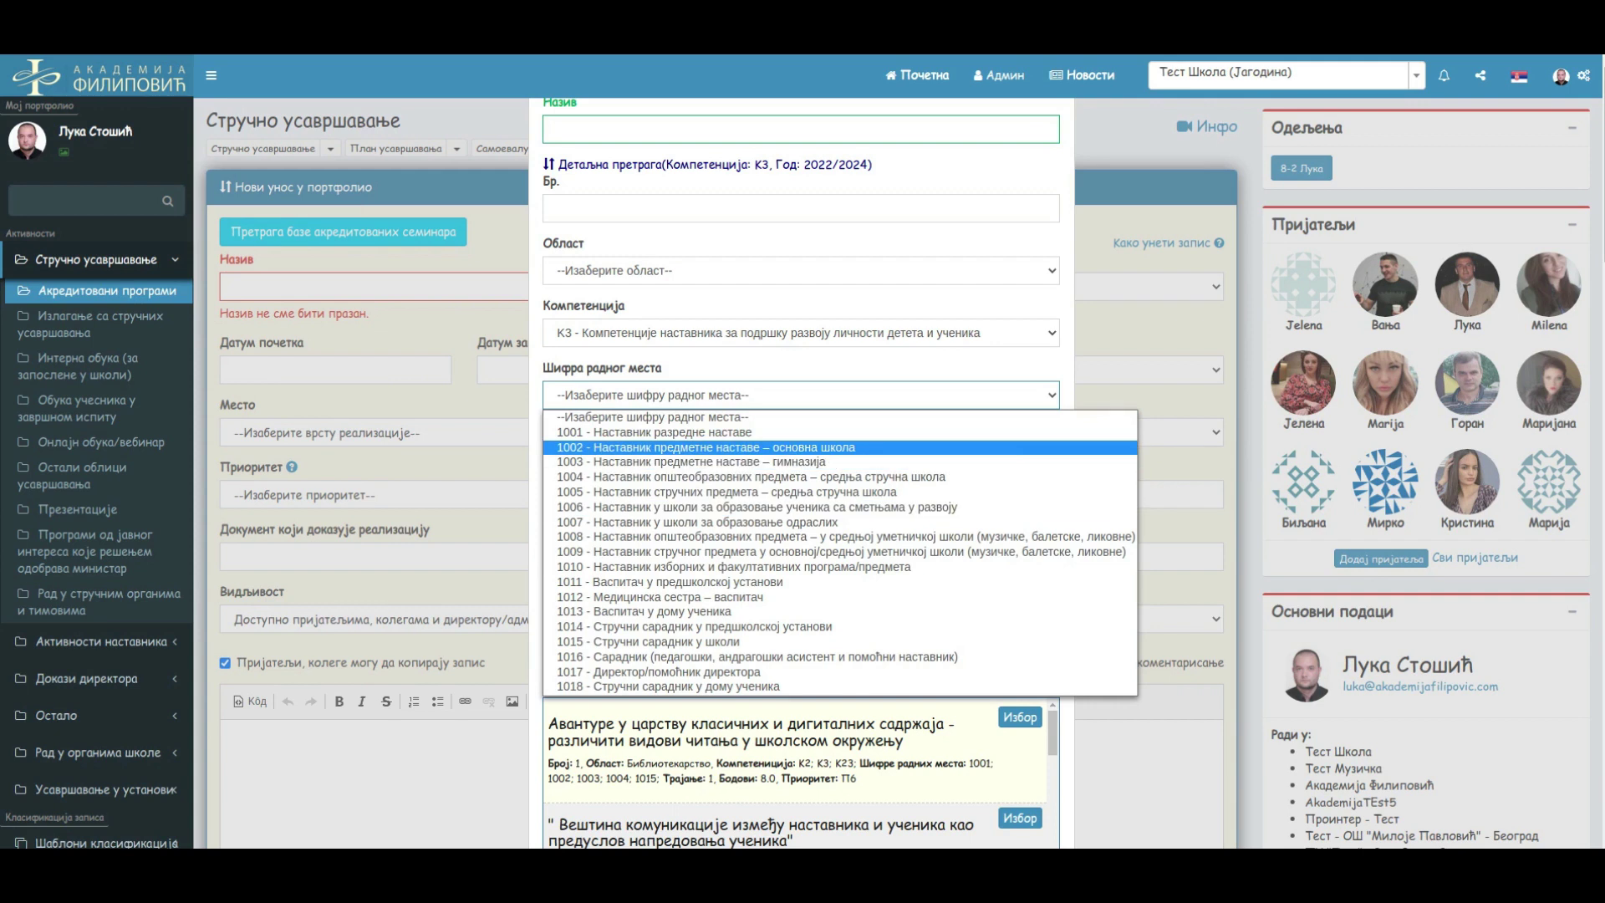
{"action": "left_click", "coordinate": [705, 448]}
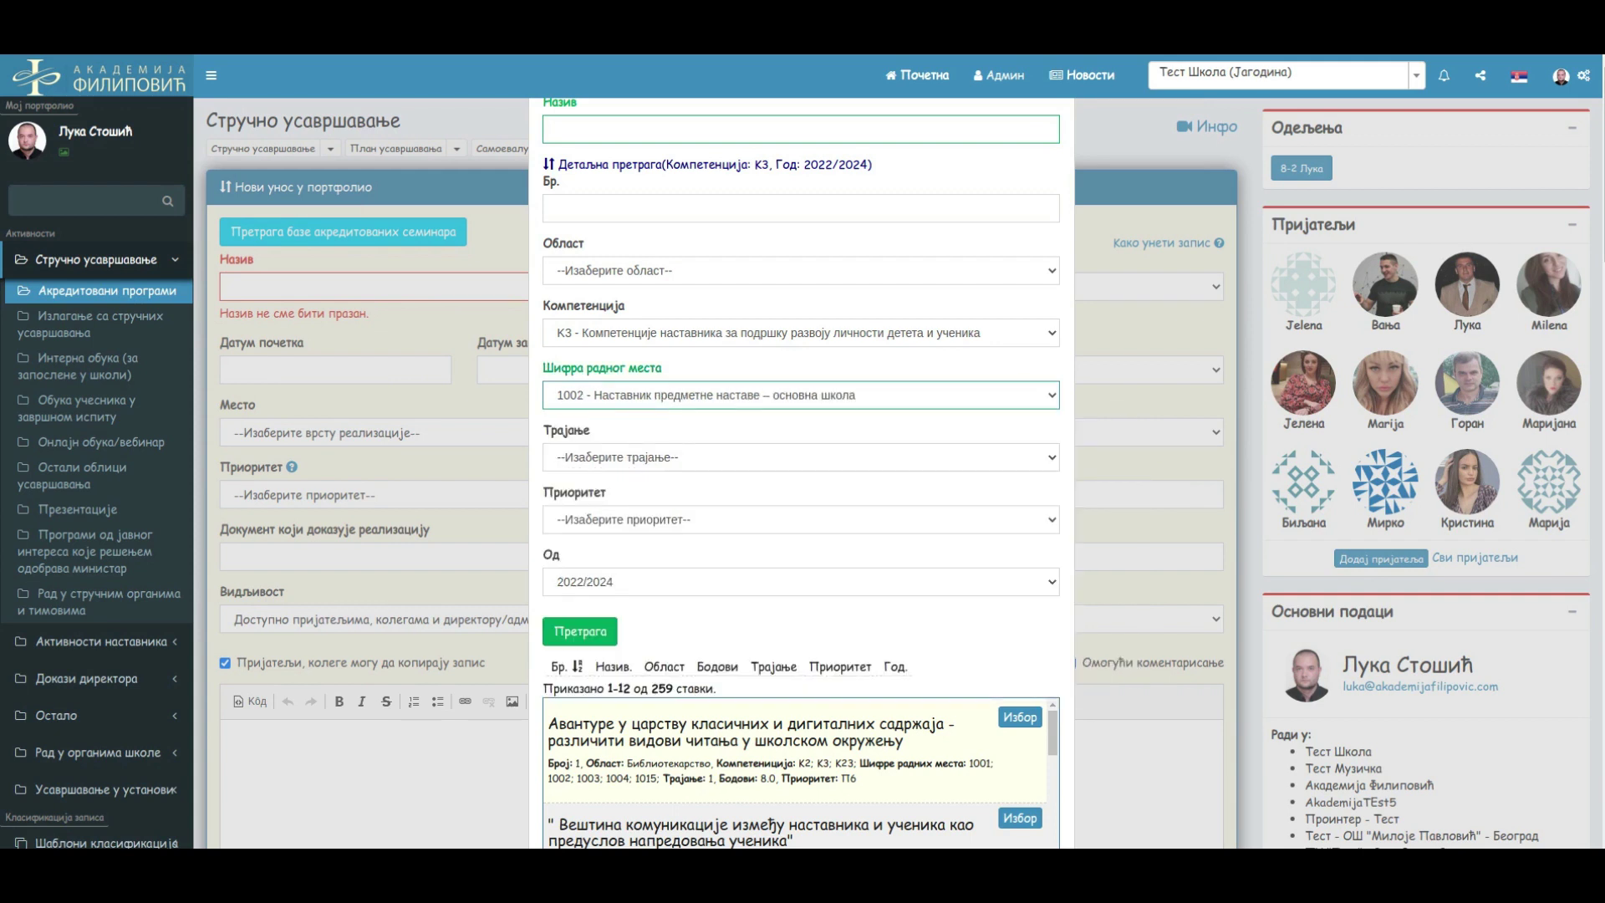
{"action": "left_click", "coordinate": [580, 632]}
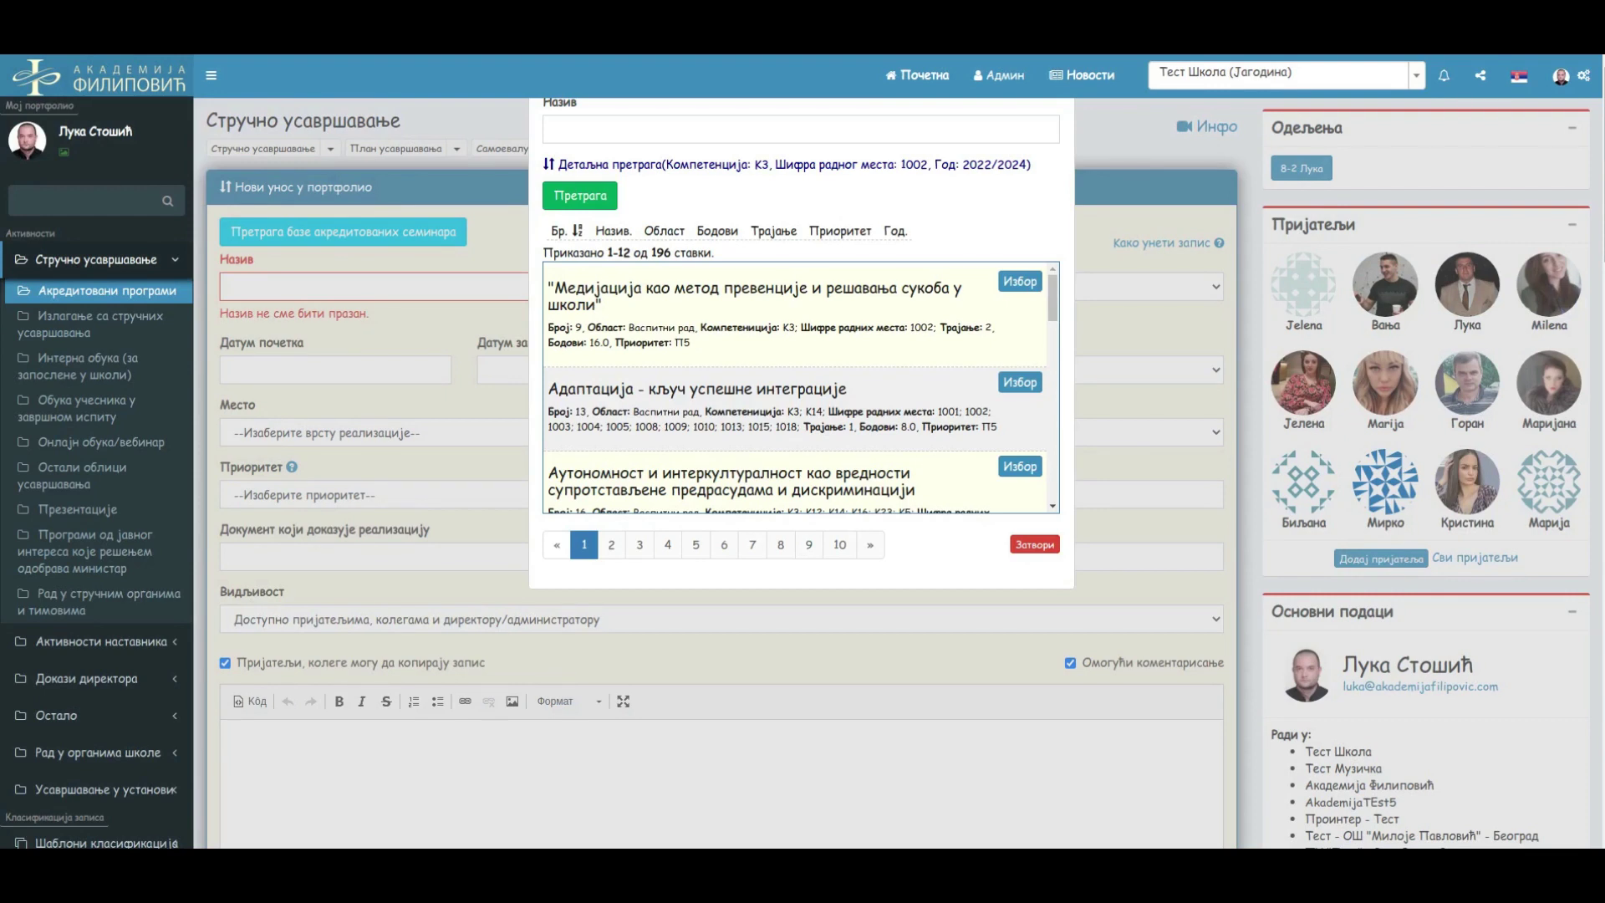
{"action": "double_click", "coordinate": [788, 328]}
{"action": "double_click", "coordinate": [921, 328]}
{"action": "double_click", "coordinate": [793, 412]}
{"action": "double_click", "coordinate": [976, 411]}
{"action": "left_click_drag", "start_coordinate": [548, 426], "coordinate": [798, 426]}
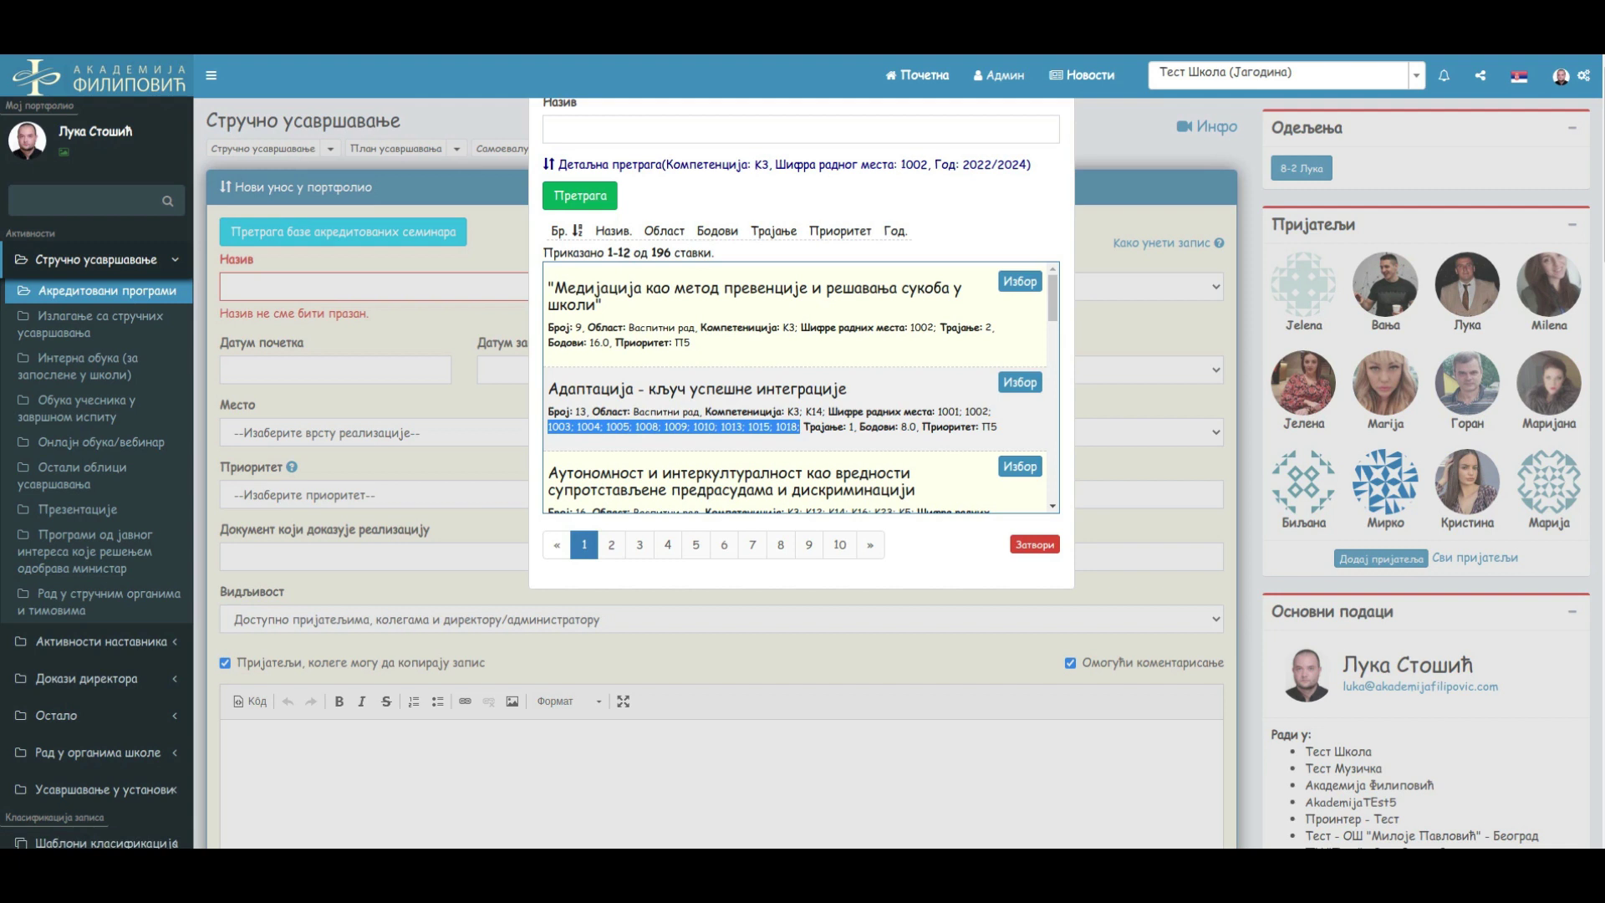
Clear the competence and job code filters and run the seminar search again
{"action": "left_click", "coordinate": [786, 164]}
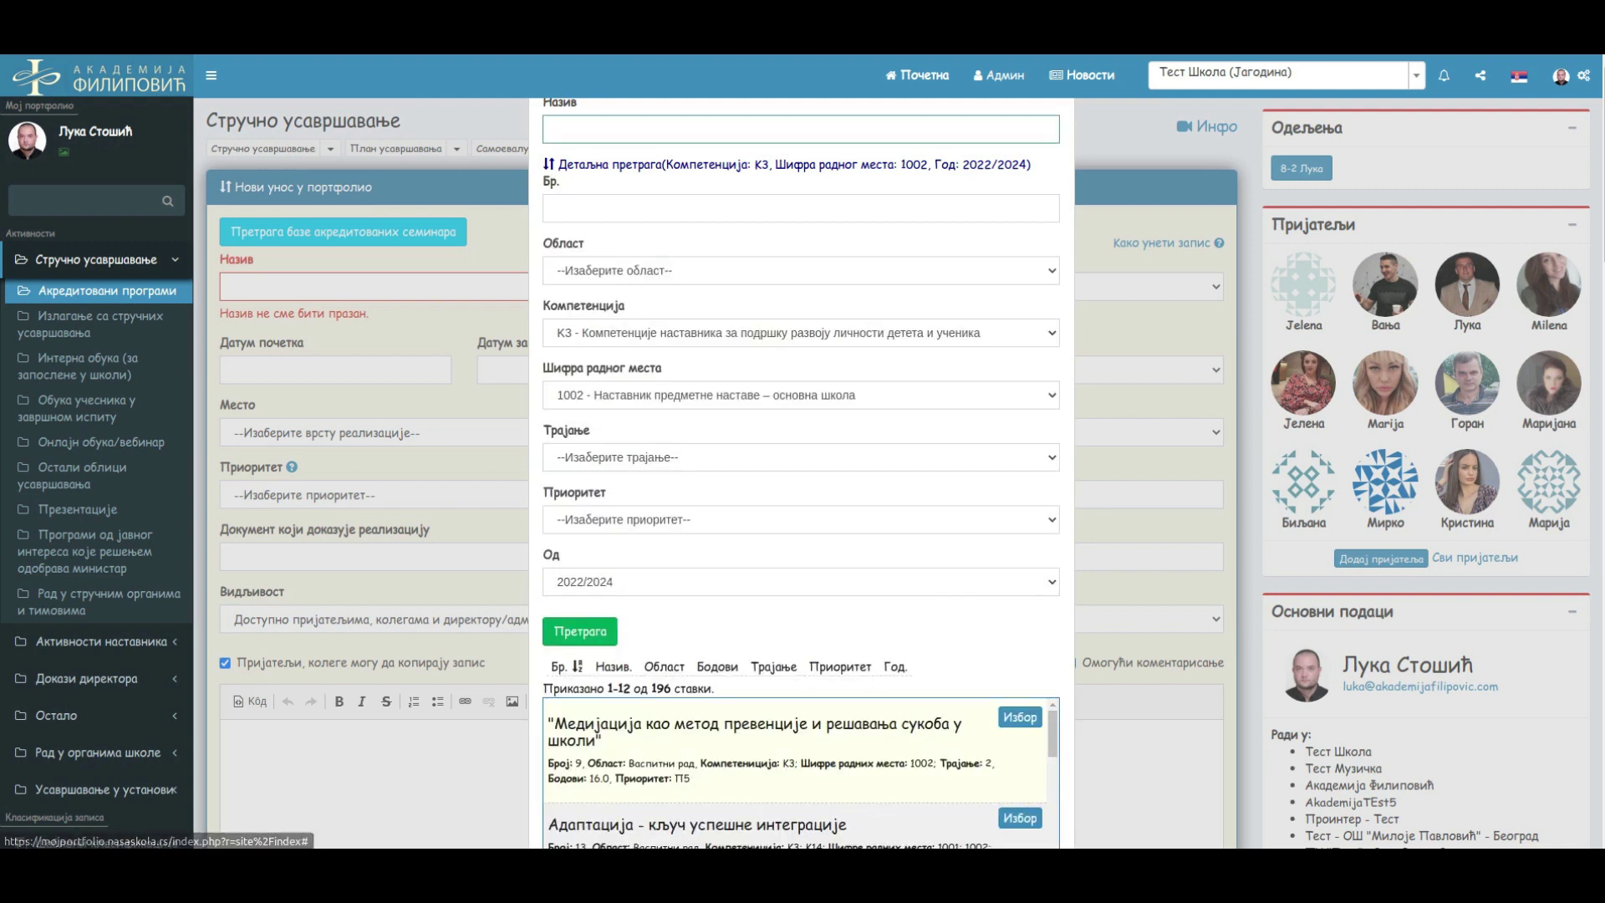
{"action": "left_click", "coordinate": [801, 333]}
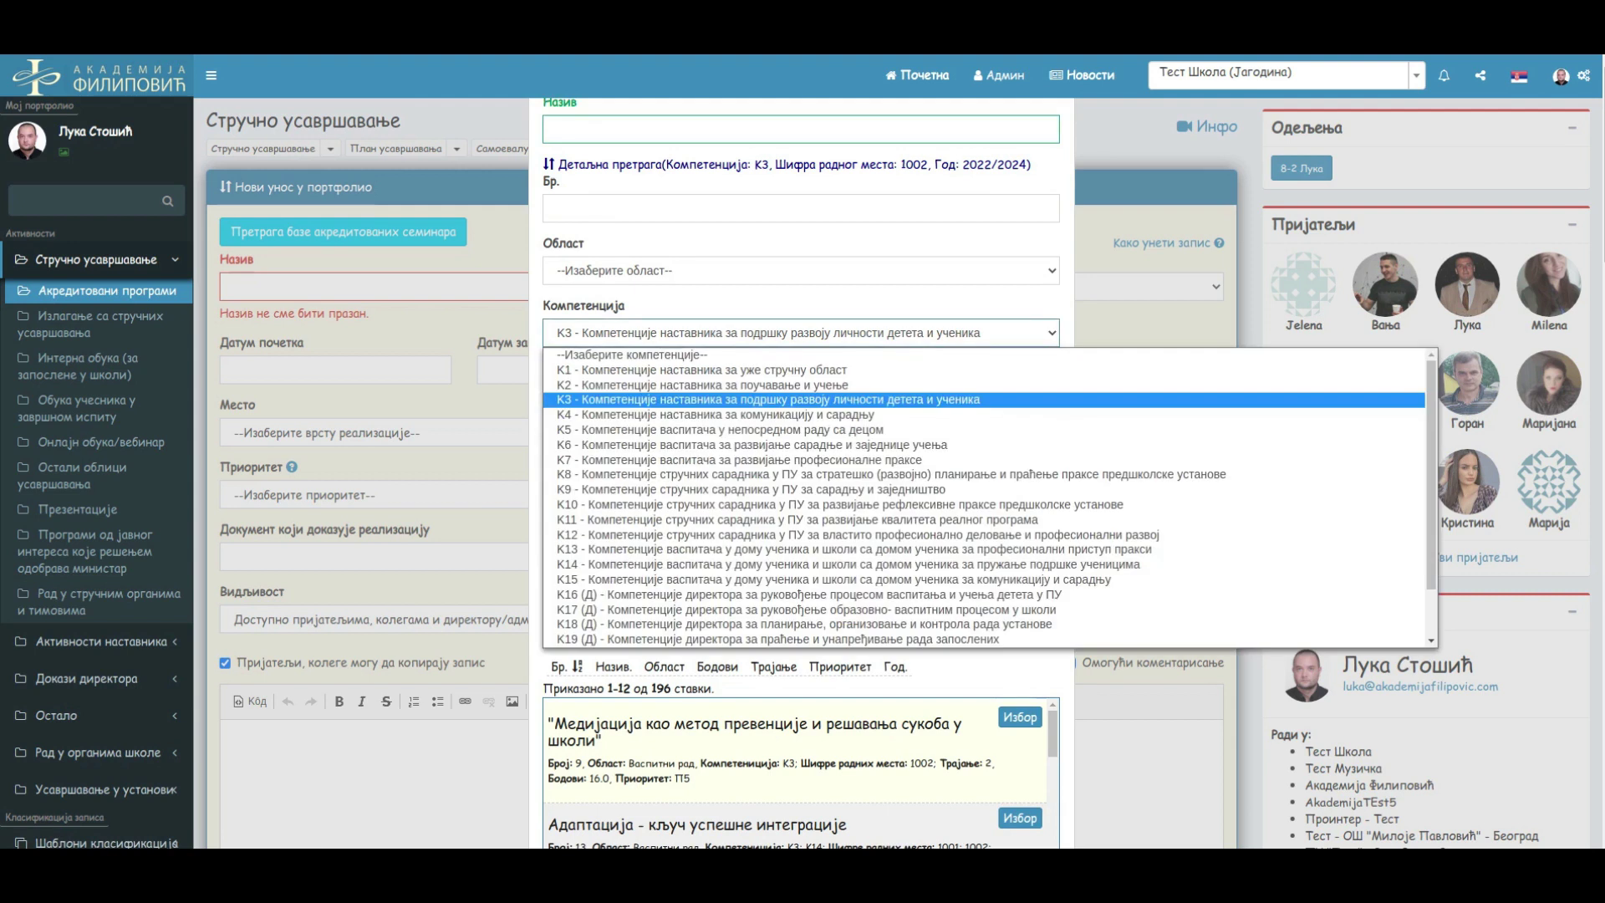
{"action": "left_click", "coordinate": [801, 355]}
{"action": "left_click", "coordinate": [801, 395]}
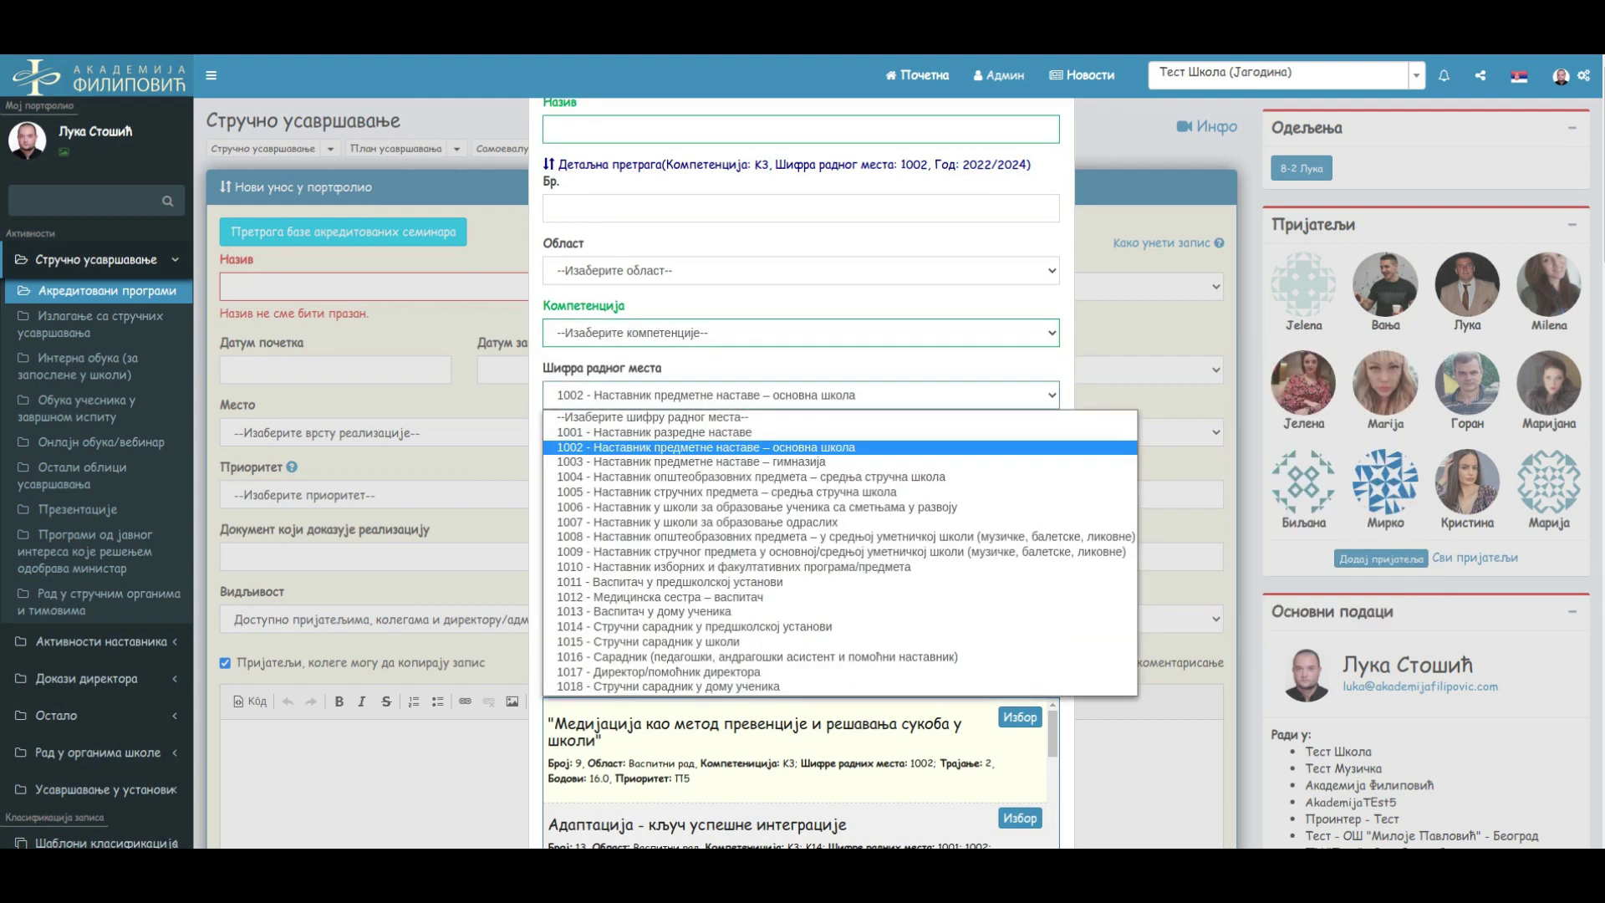
{"action": "left_click", "coordinate": [801, 417]}
{"action": "left_click", "coordinate": [580, 631]}
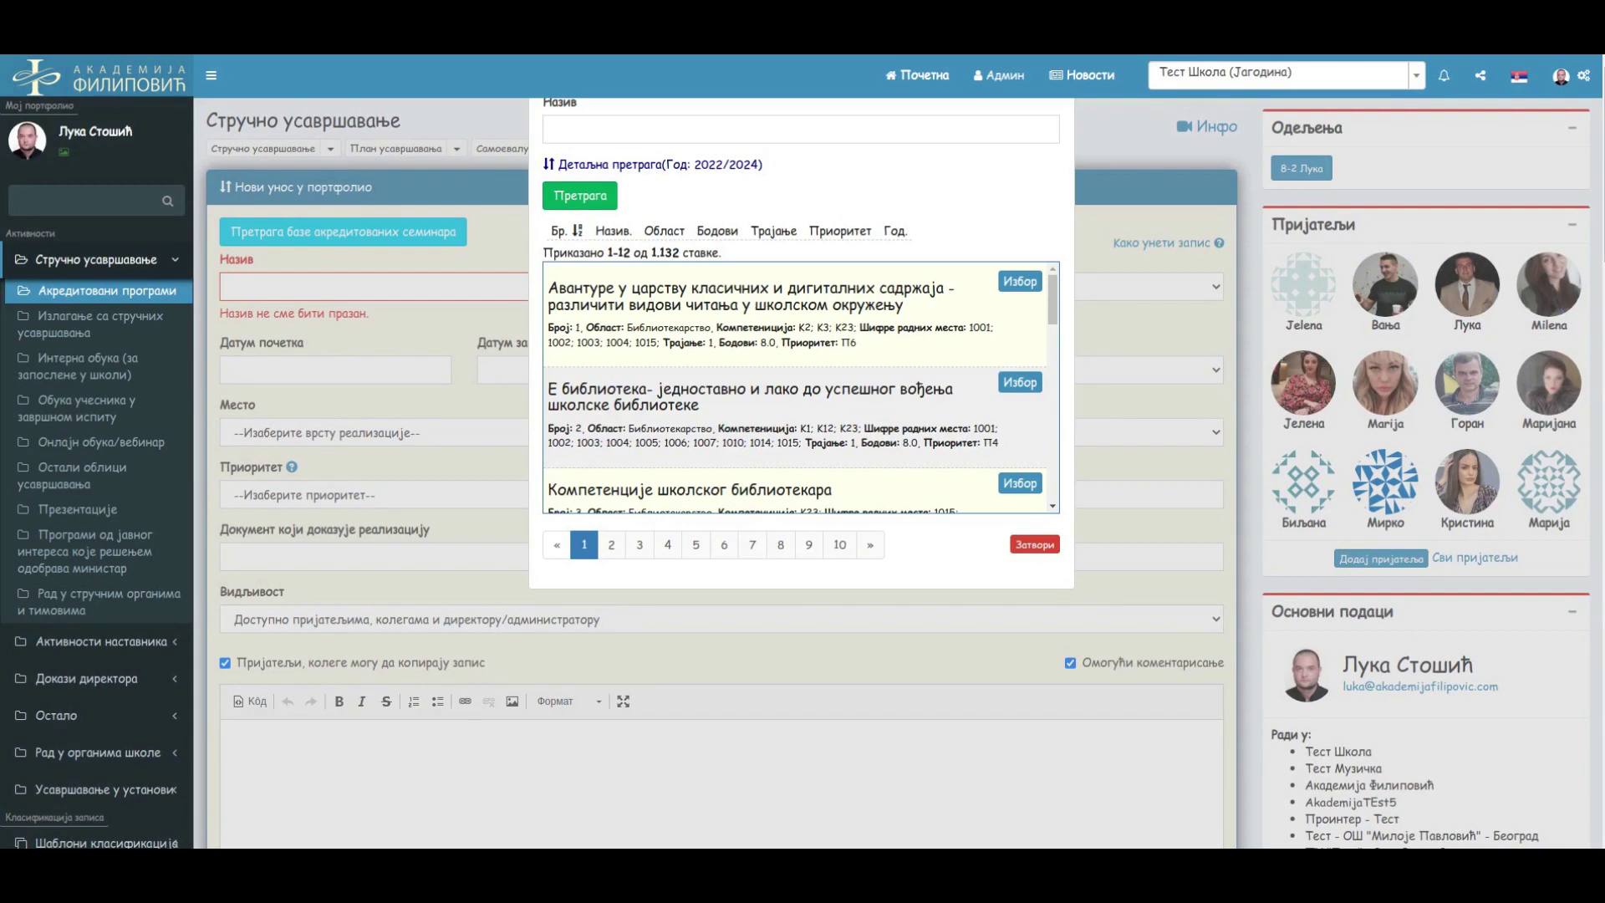
Check the job code of the seminar "Компетенције школског библиотекара" and select it for the new portfolio entry
{"action": "scroll", "coordinate": [795, 387], "scroll_direction": "down", "scroll_amount": 2}
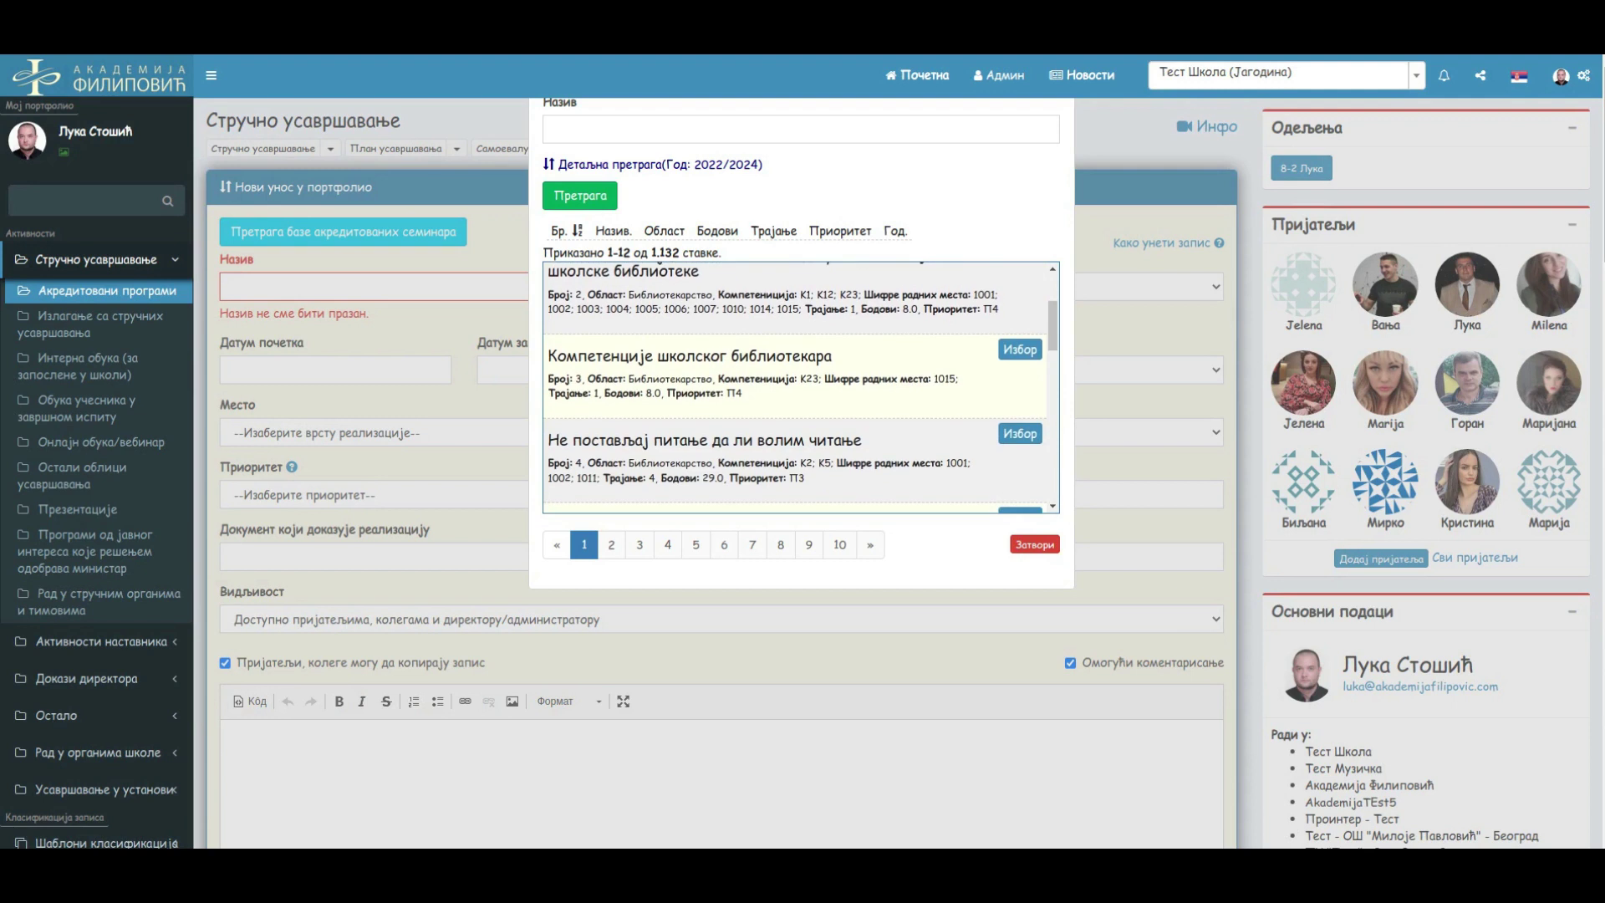
{"action": "scroll", "coordinate": [794, 387], "scroll_direction": "up", "scroll_amount": 1}
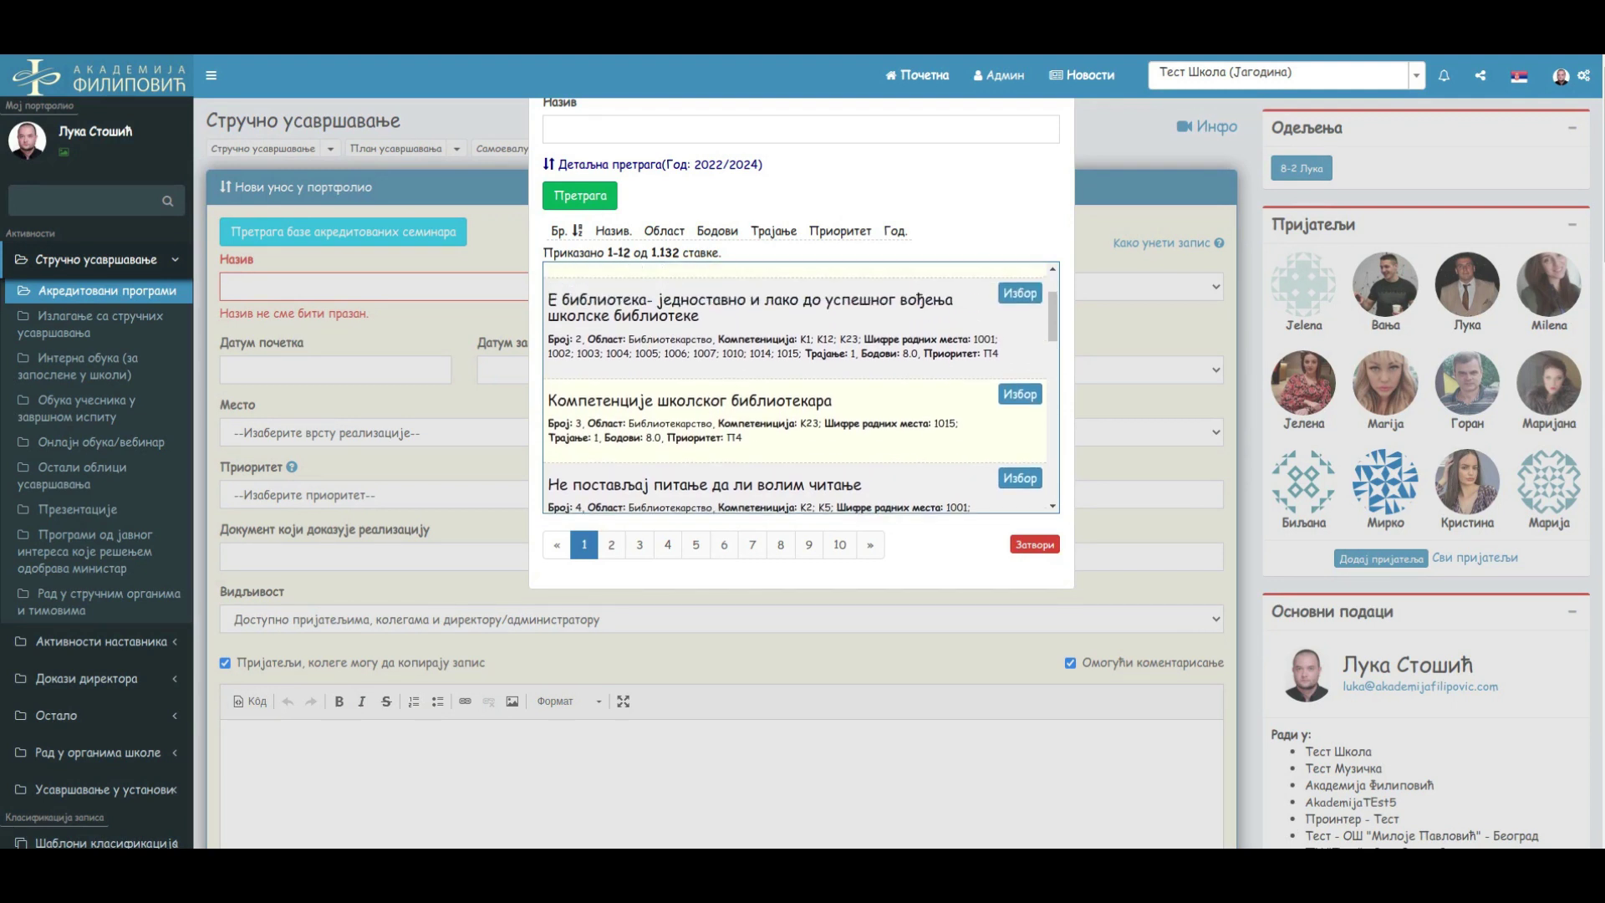
{"action": "double_click", "coordinate": [809, 424]}
{"action": "left_click", "coordinate": [1020, 394]}
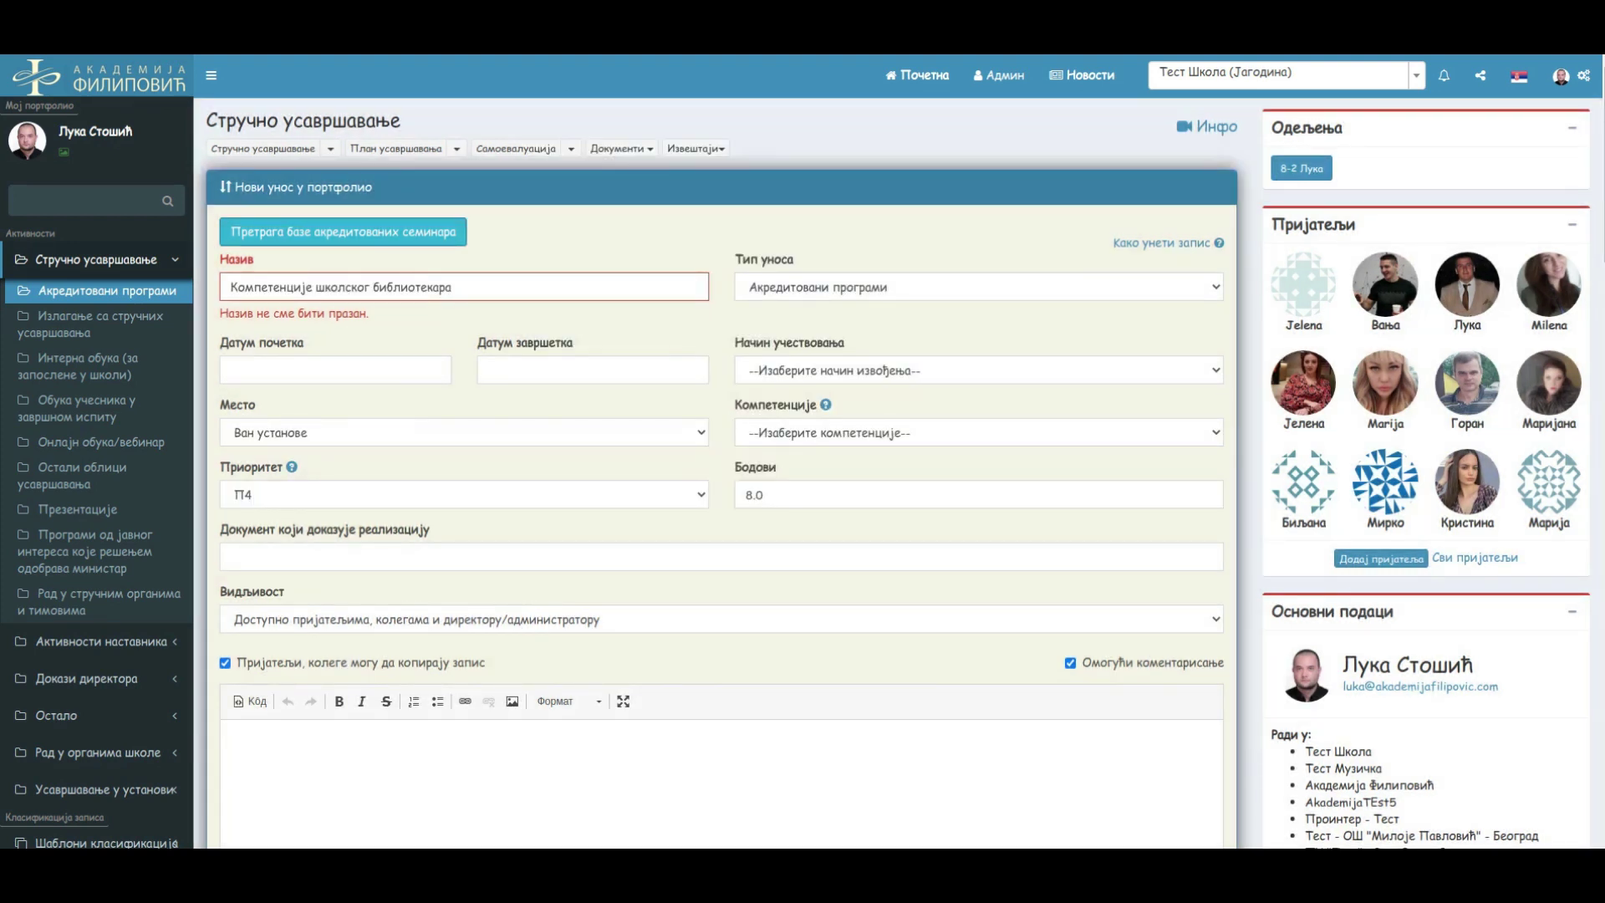
Reopen the seminar database and select "Е библиотека- једноставно и лако до успешног вођења школске библиотеке" instead, accepting the reset of the entered points
{"action": "left_click", "coordinate": [343, 232]}
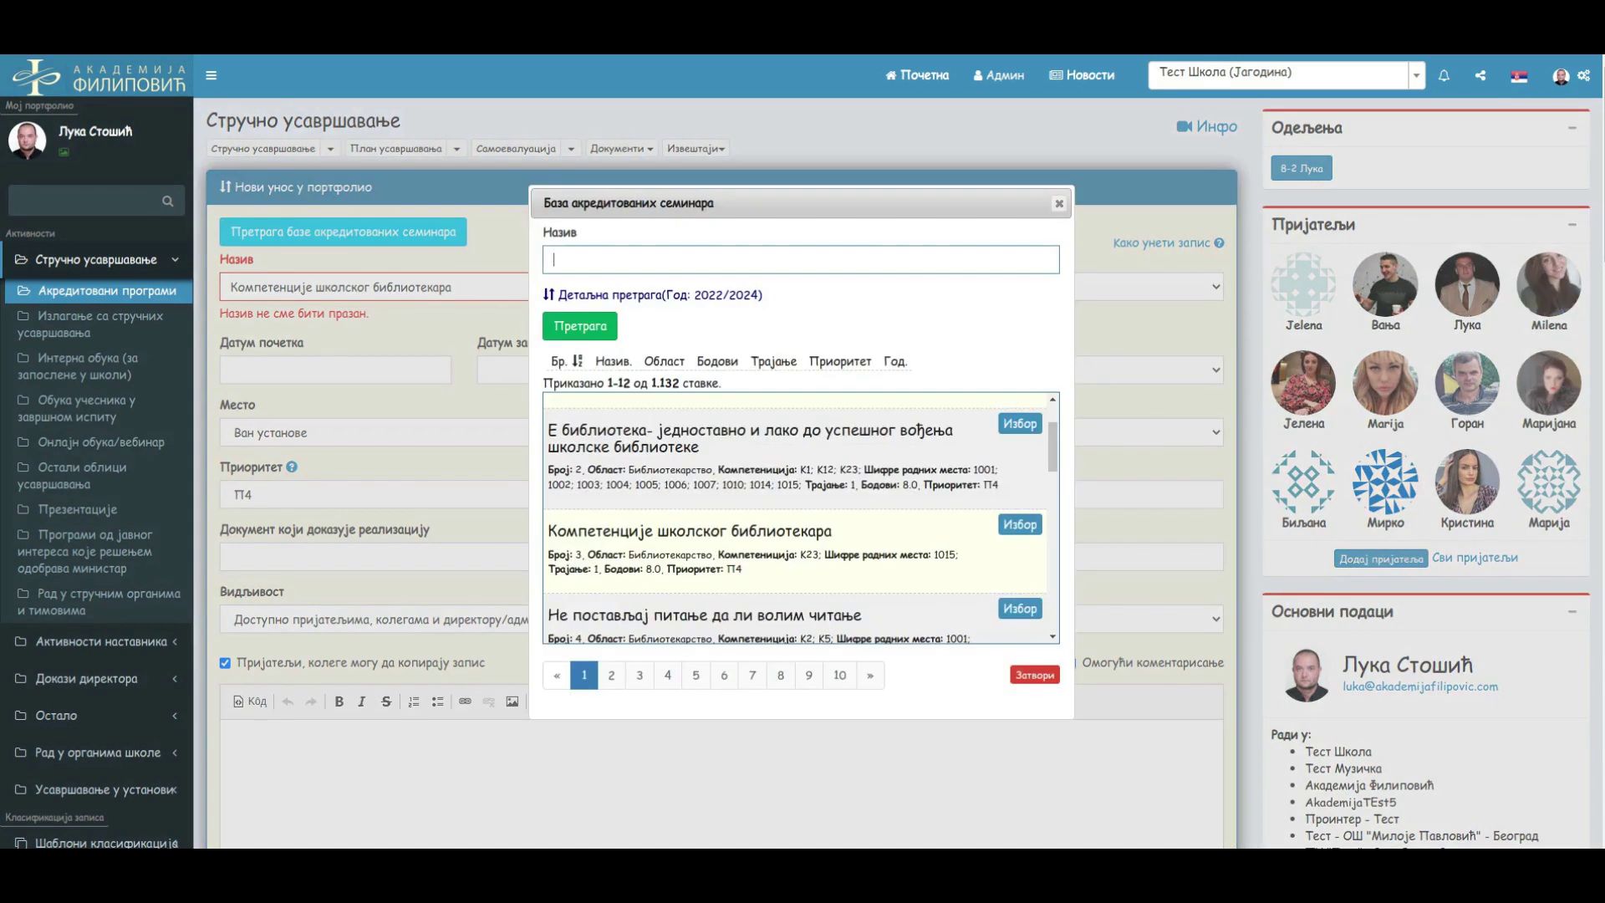
{"action": "left_click", "coordinate": [945, 555]}
{"action": "double_click", "coordinate": [945, 555]}
{"action": "double_click", "coordinate": [559, 485]}
{"action": "left_click", "coordinate": [1019, 423]}
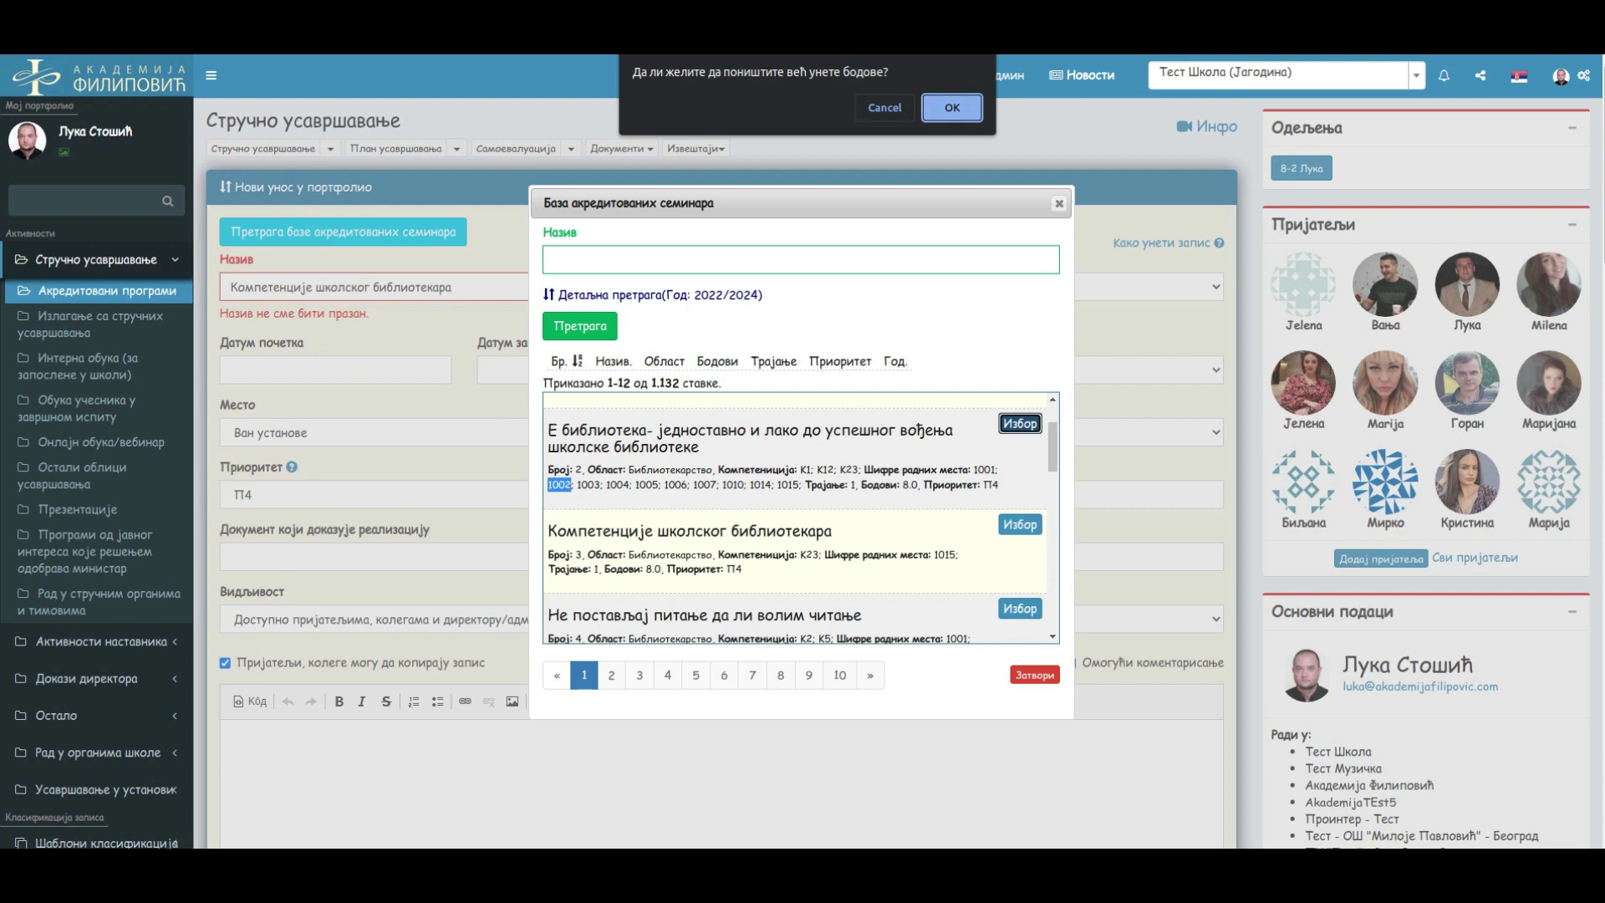
{"action": "key", "text": "Return"}
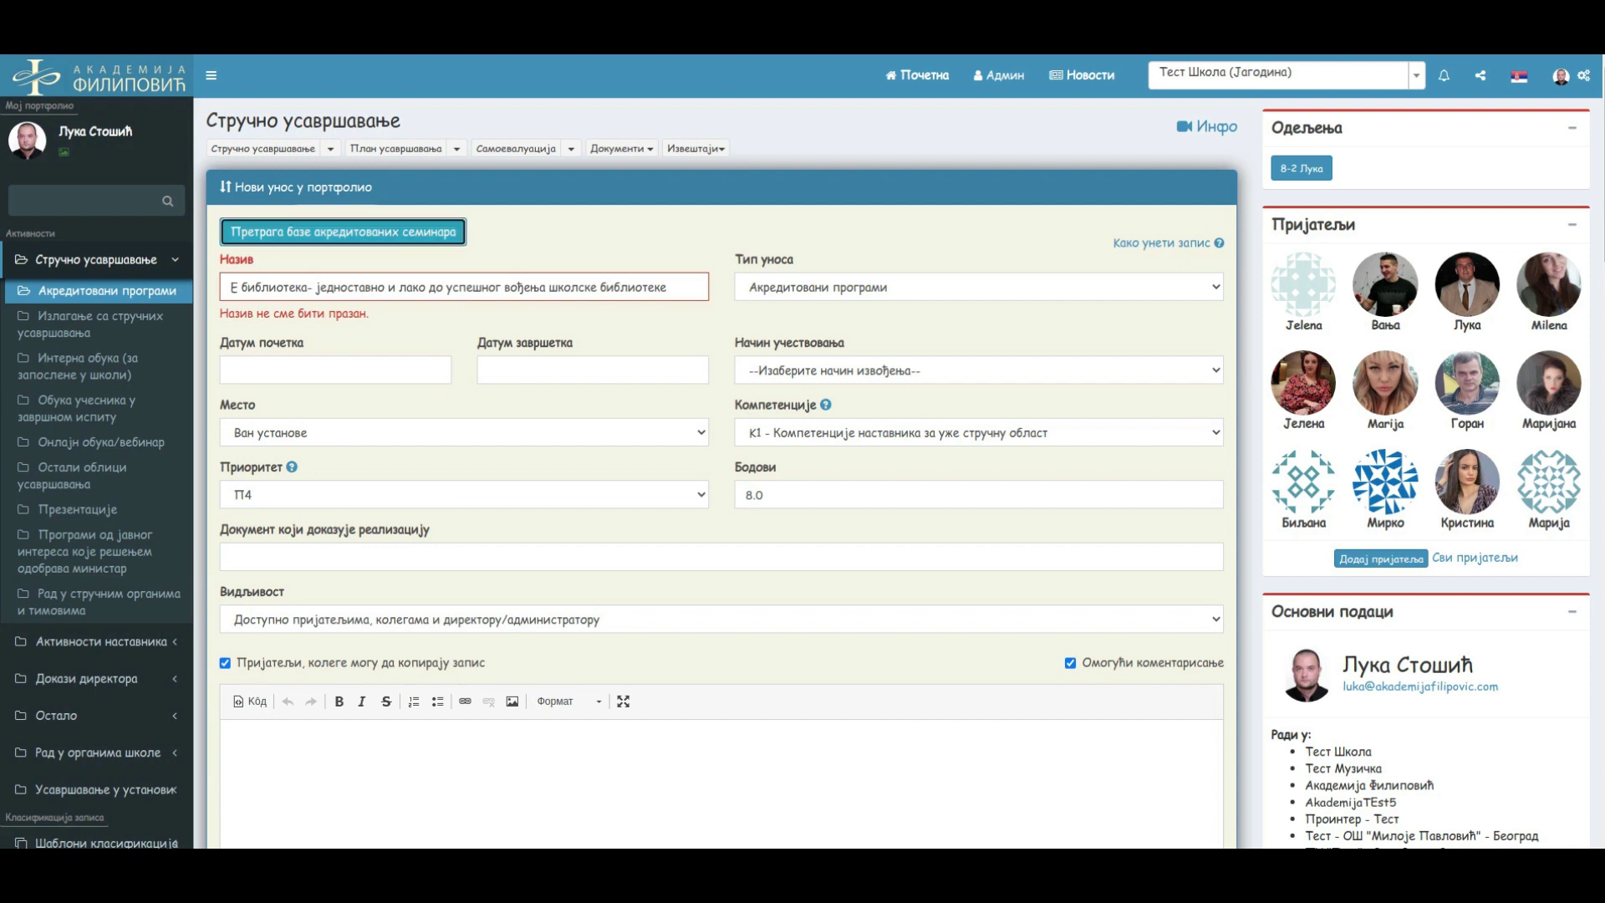
Reopen the seminar database, check the competence and job code 1002 of the "Е библиотека" seminar, and close the database
{"action": "left_click", "coordinate": [342, 232]}
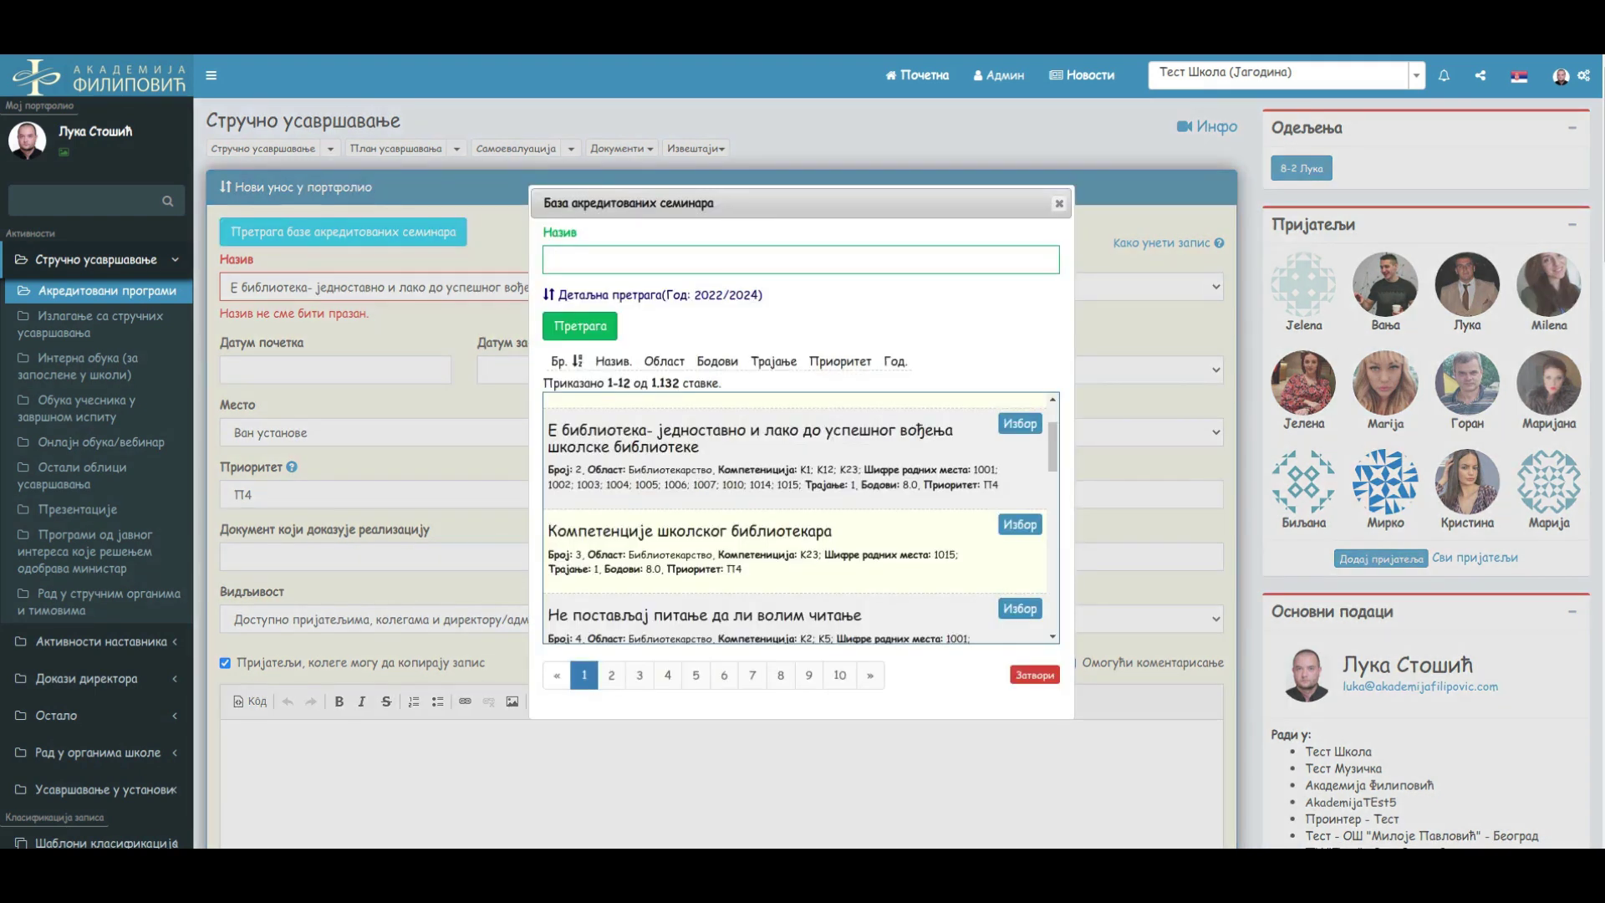
{"action": "double_click", "coordinate": [805, 470]}
{"action": "double_click", "coordinate": [559, 485]}
{"action": "double_click", "coordinate": [805, 470]}
{"action": "left_click", "coordinate": [1034, 674]}
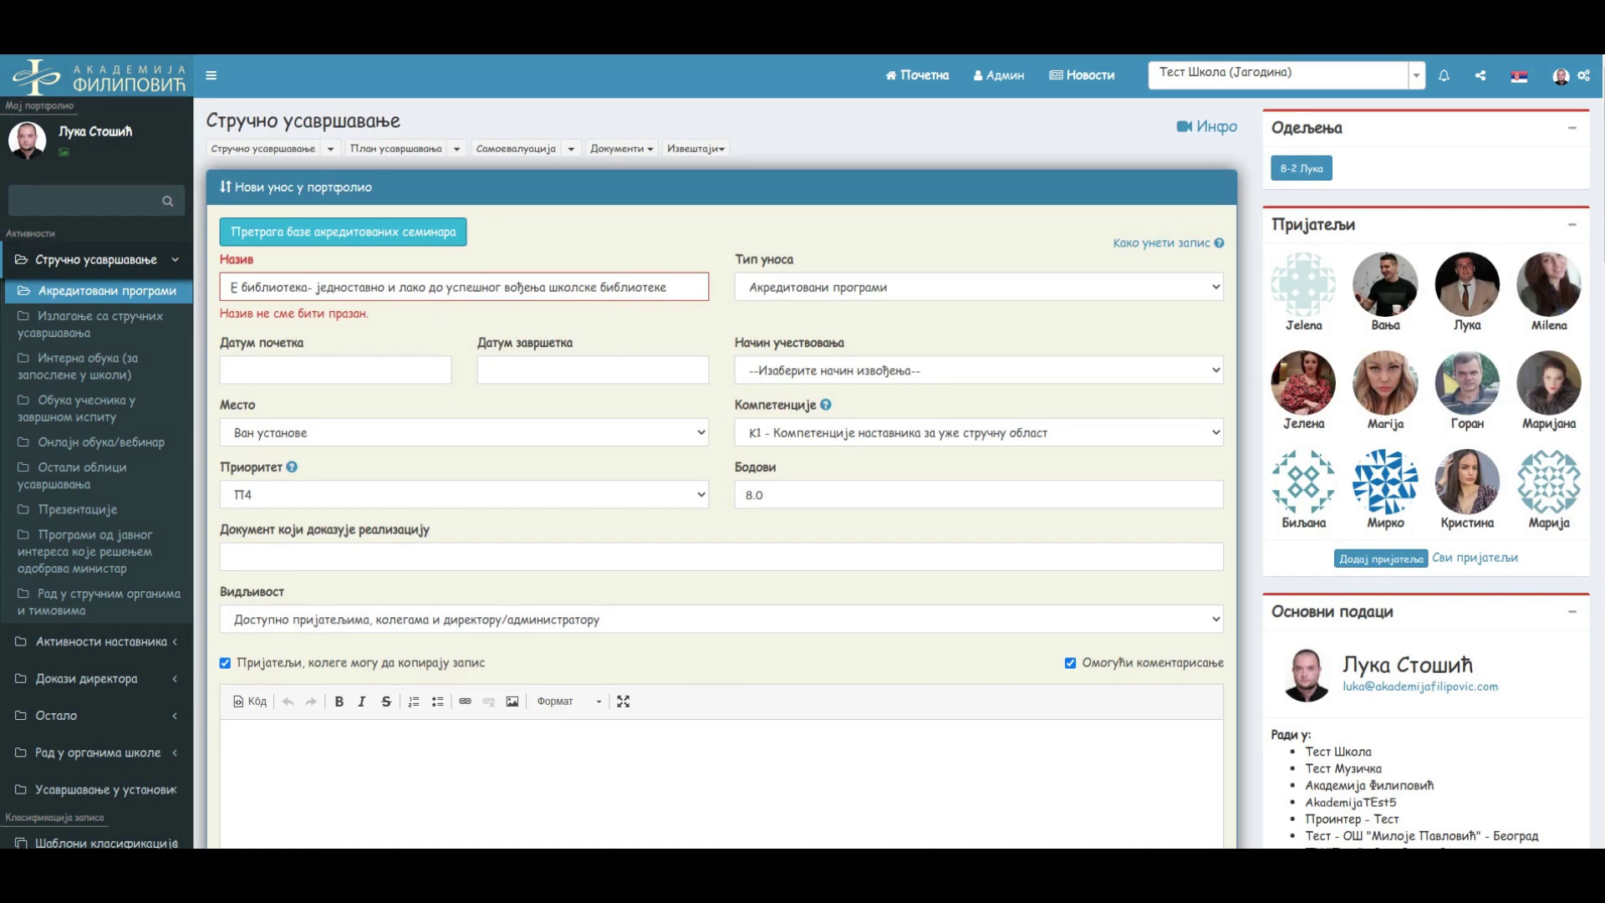
View the calendars of the entry's start date and end date fields without choosing any dates
{"action": "left_click", "coordinate": [336, 370]}
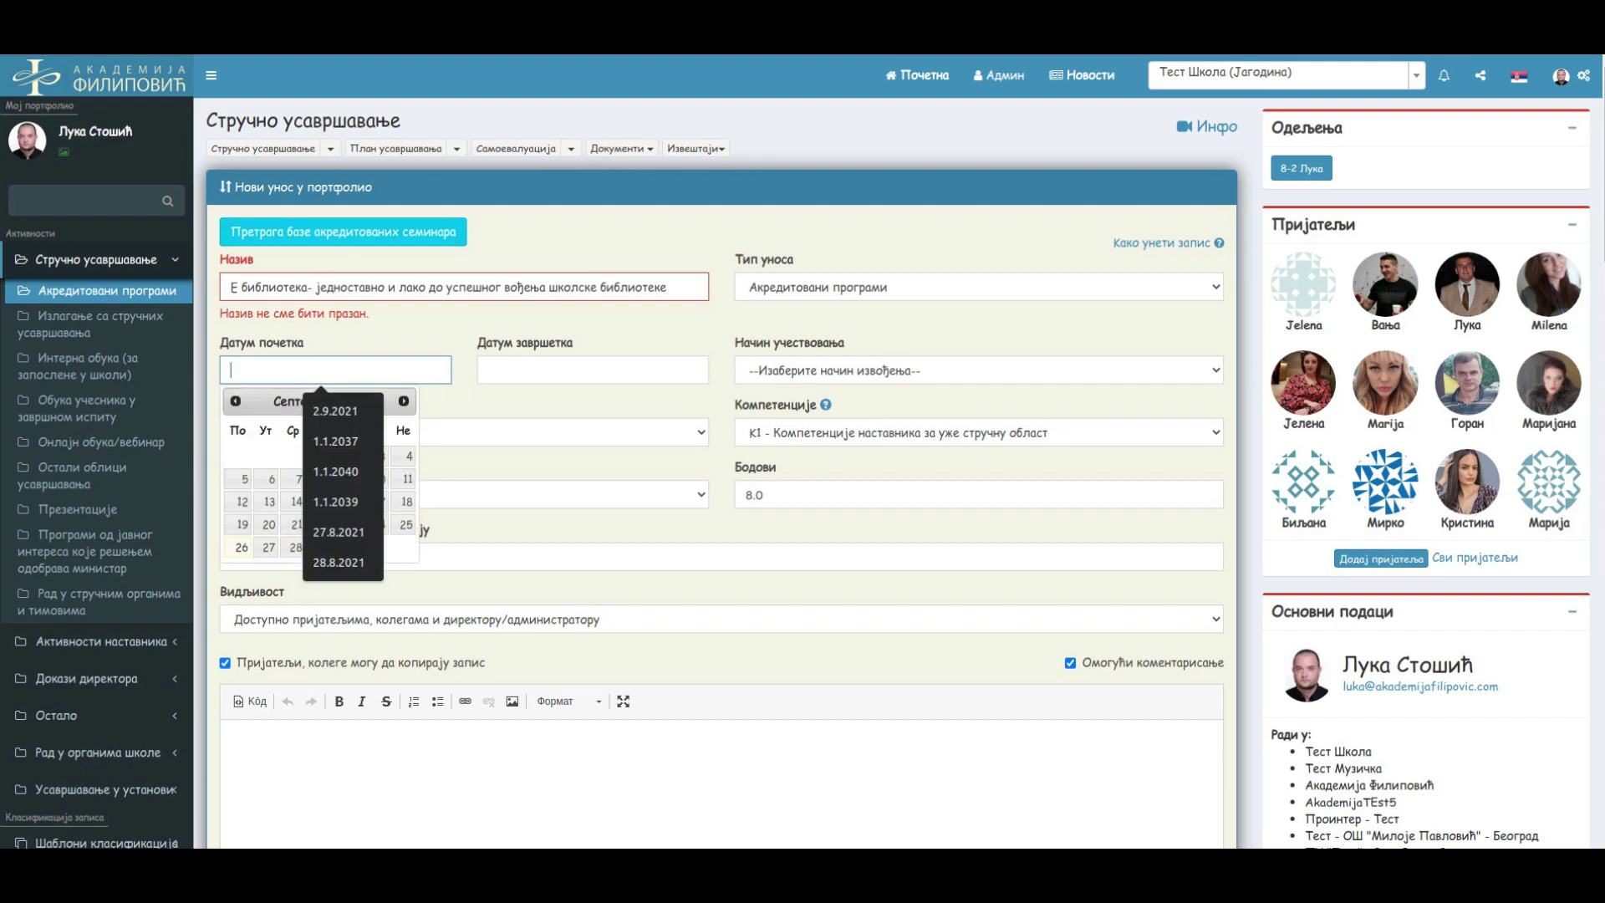
{"action": "left_click", "coordinate": [593, 370]}
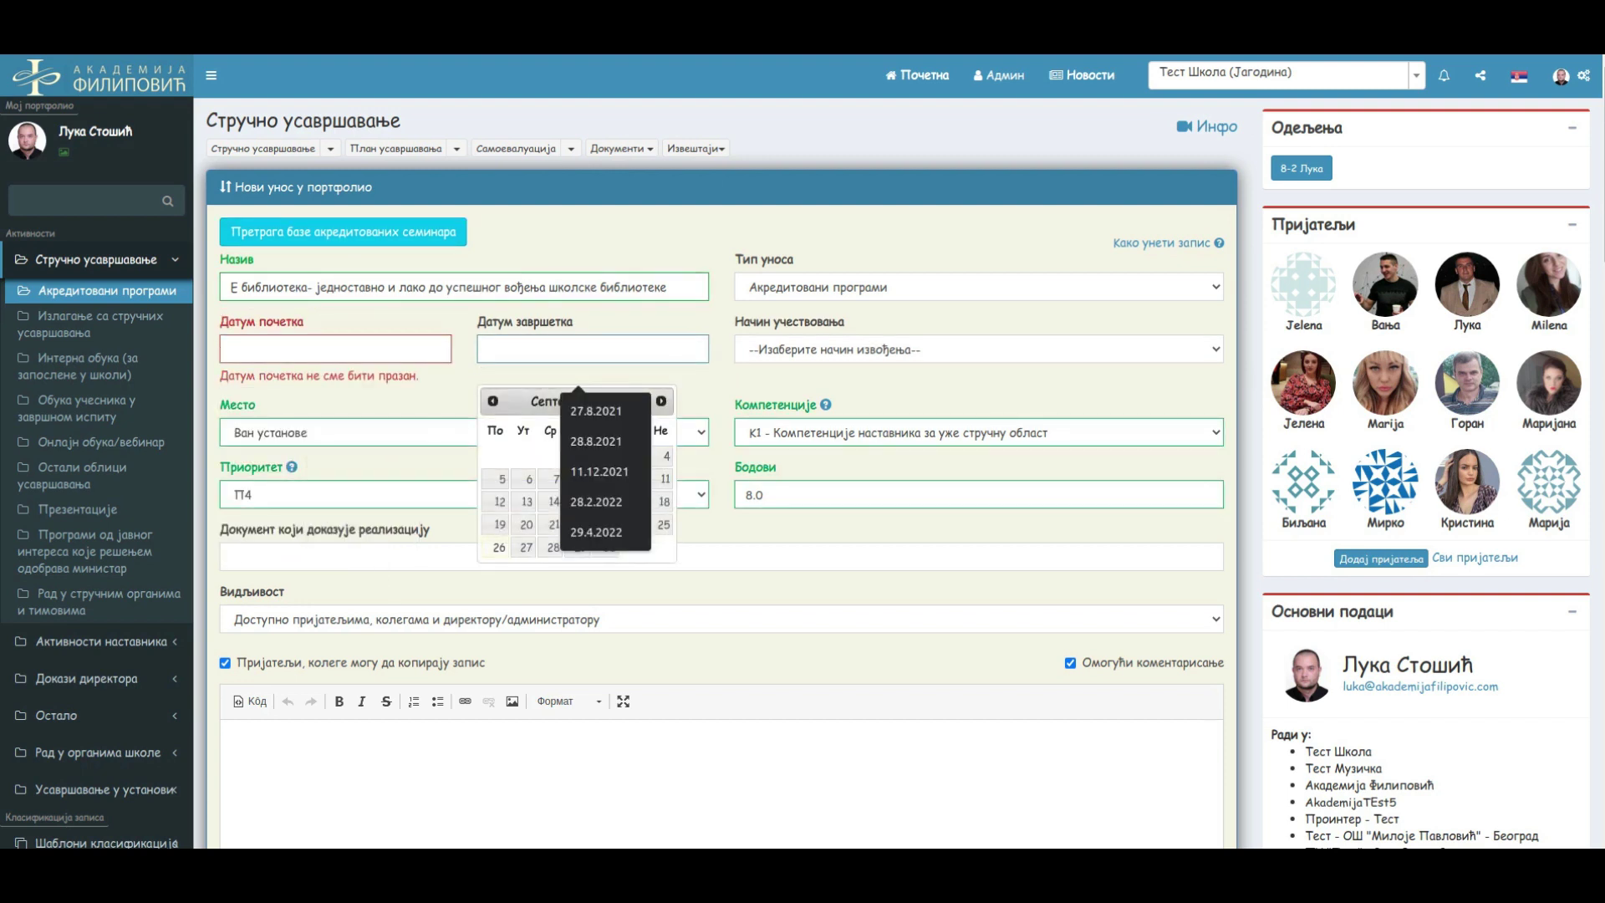
{"action": "left_click", "coordinate": [720, 385]}
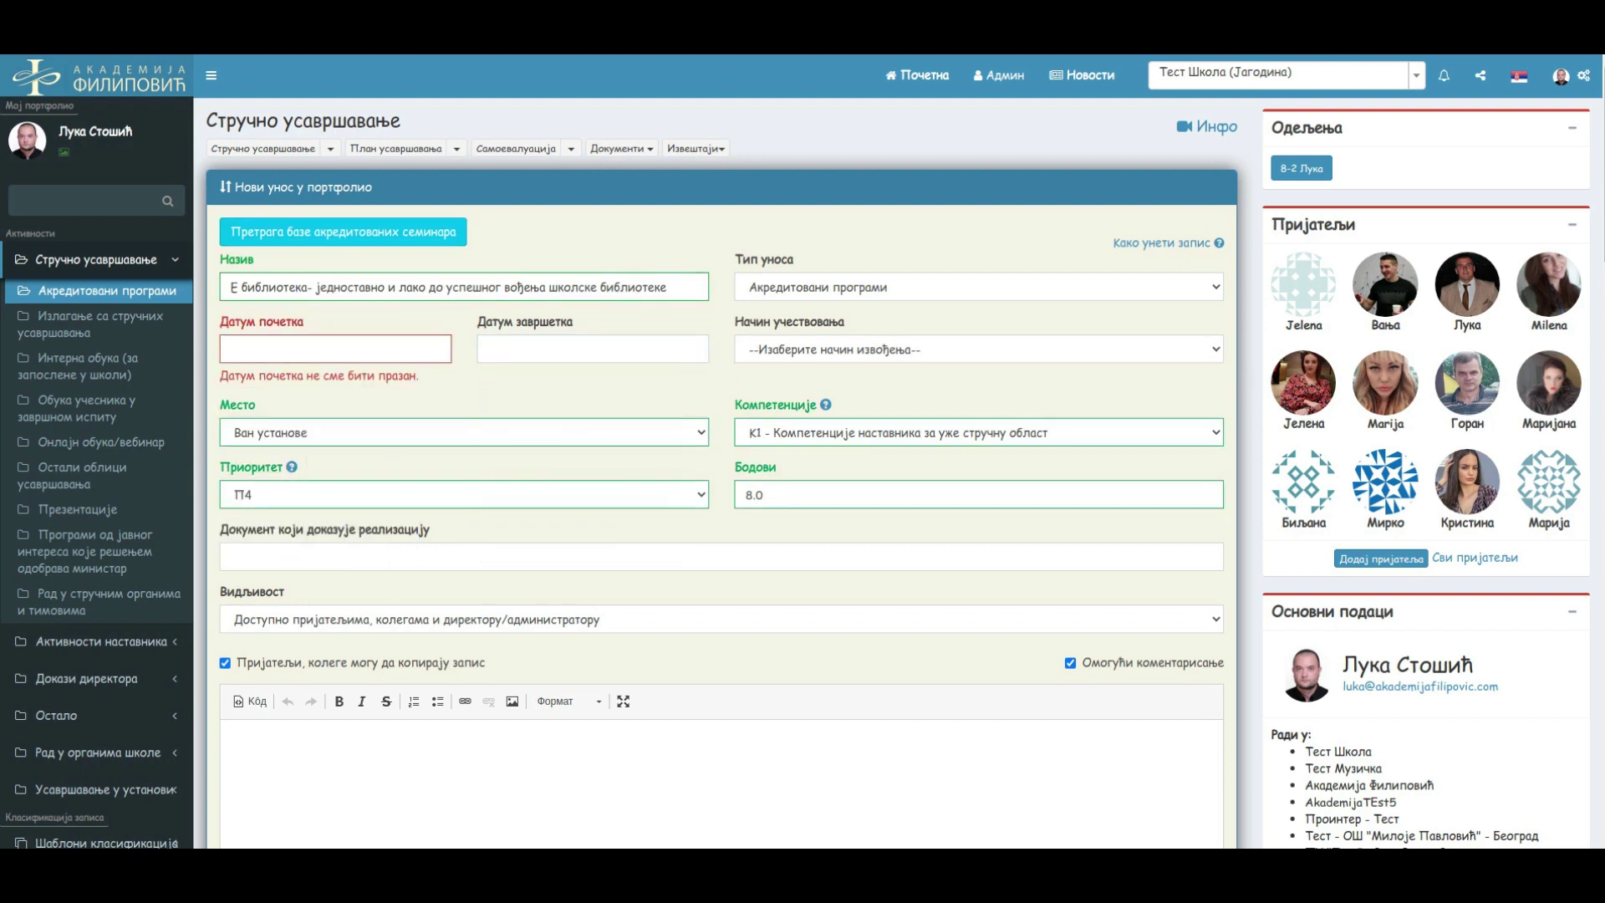